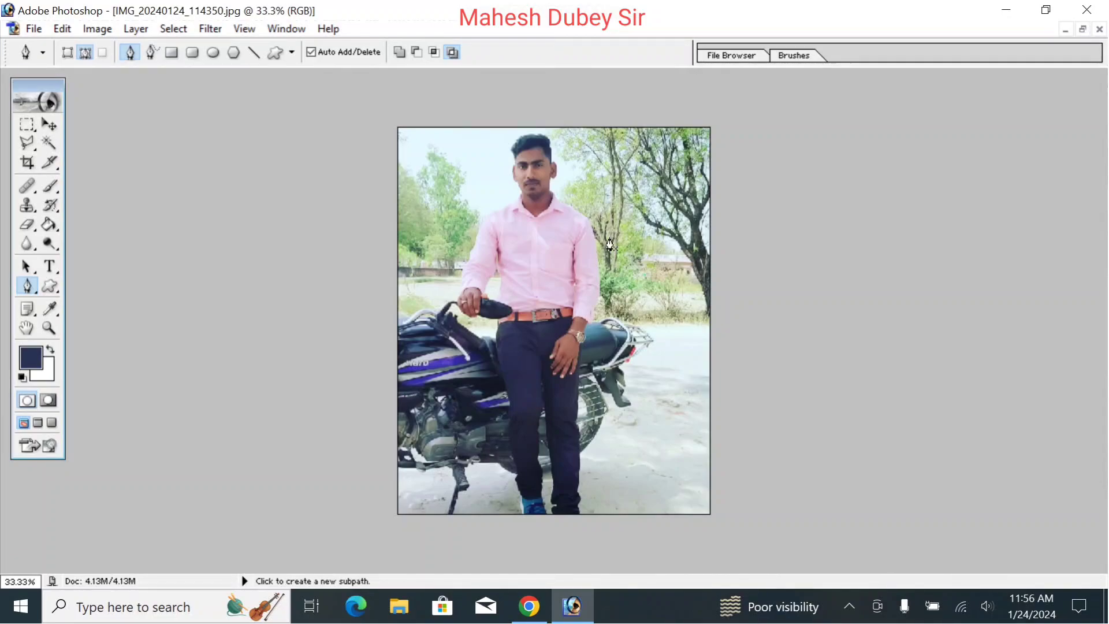
# Start a Pen path on the blue shoe's left edge and trace it up to the trouser hem
pyautogui.hotkey('ctrl', '+')
pyautogui.hotkey('ctrl', '+')
pyautogui.hotkey('ctrl', '+')
pyautogui.hotkey('ctrl', '+')
pyautogui.hotkey('ctrl', '+')
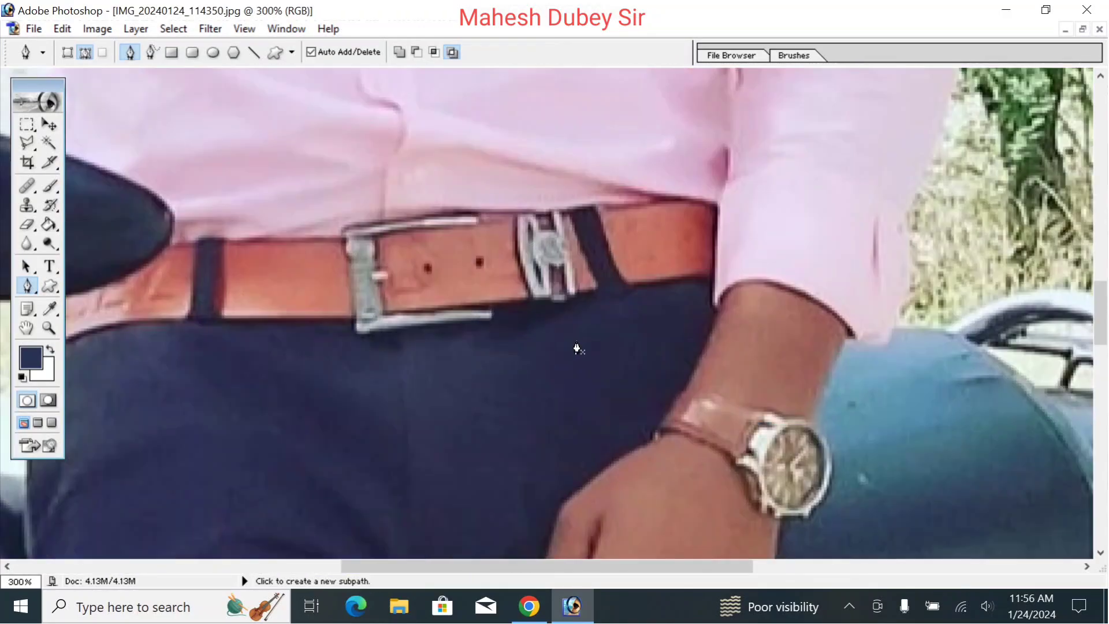
pyautogui.press('space')
pyautogui.moveTo(545, 496); pyautogui.dragTo(704, 78)
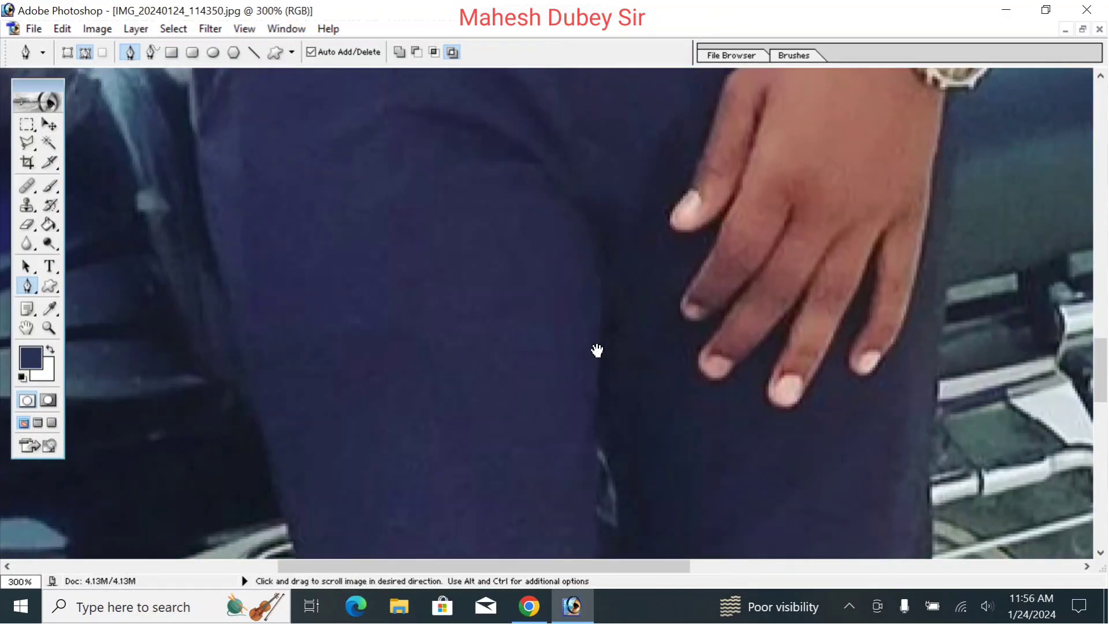
pyautogui.moveTo(598, 531); pyautogui.dragTo(598, 245)
pyautogui.moveTo(598, 508); pyautogui.dragTo(593, 132)
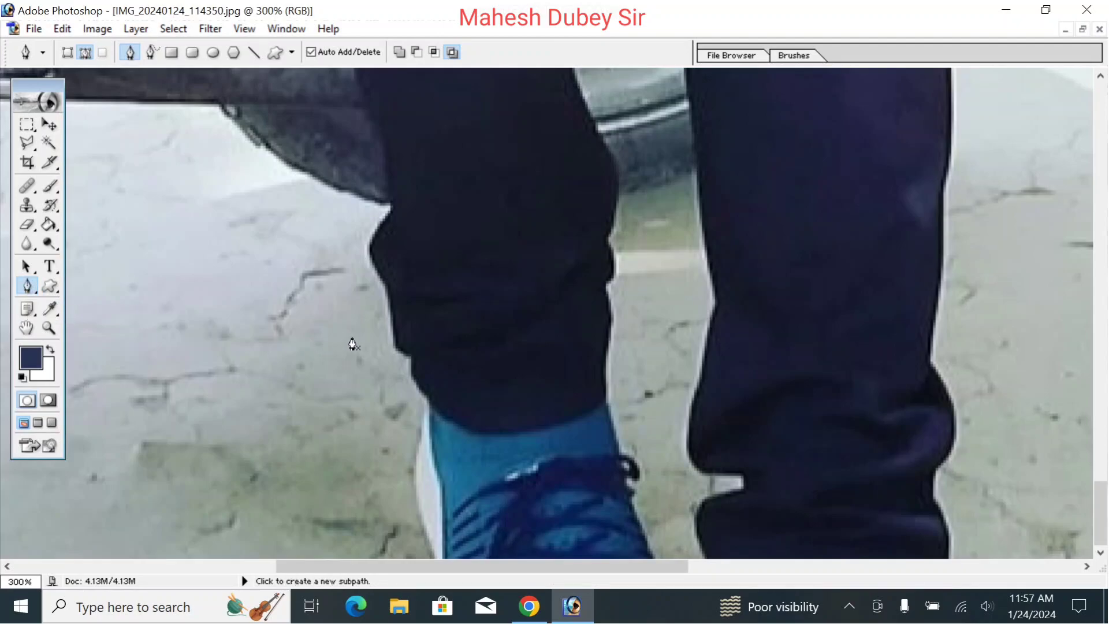
pyautogui.click(417, 491)
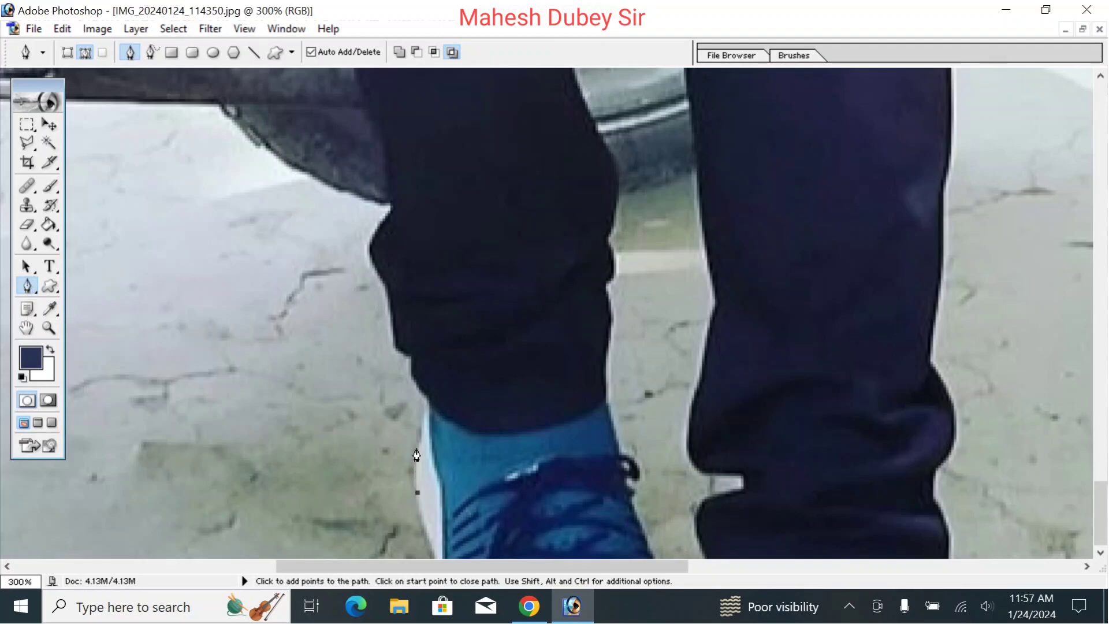
pyautogui.moveTo(30, 288); pyautogui.dragTo(71, 286)
pyautogui.click(408, 471)
pyautogui.click(414, 453)
pyautogui.click(424, 437)
pyautogui.click(430, 408)
# Continue the path up the outer folds of the left trouser cuff to where the motorcycle wheel meets the leg
pyautogui.click(414, 379)
pyautogui.click(414, 362)
pyautogui.click(396, 335)
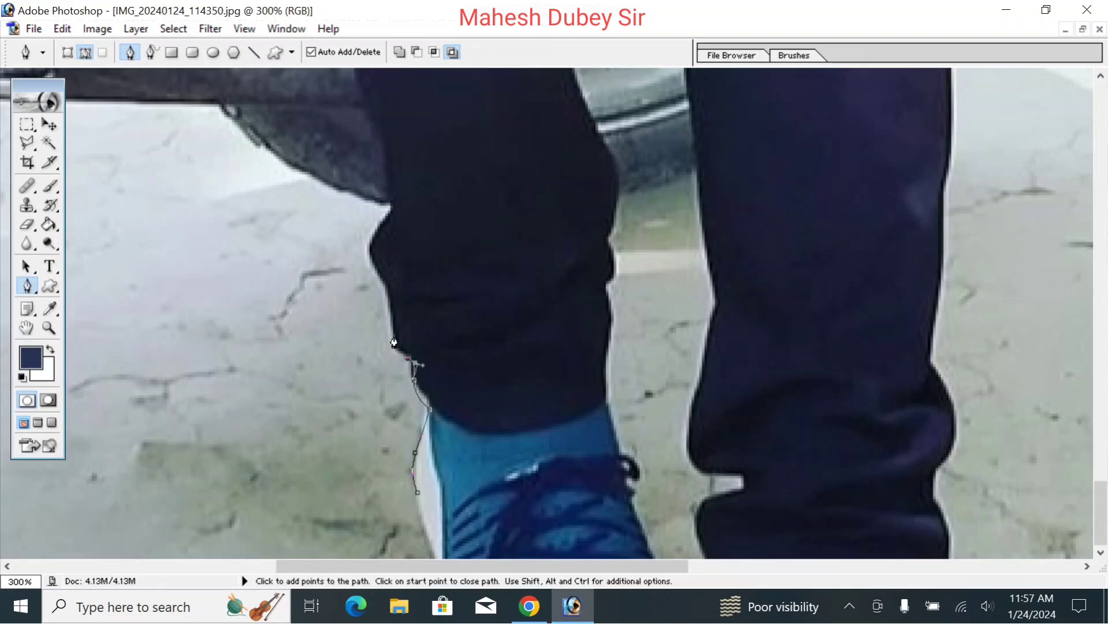
pyautogui.click(381, 266)
pyautogui.click(375, 253)
pyautogui.click(378, 234)
pyautogui.click(391, 212)
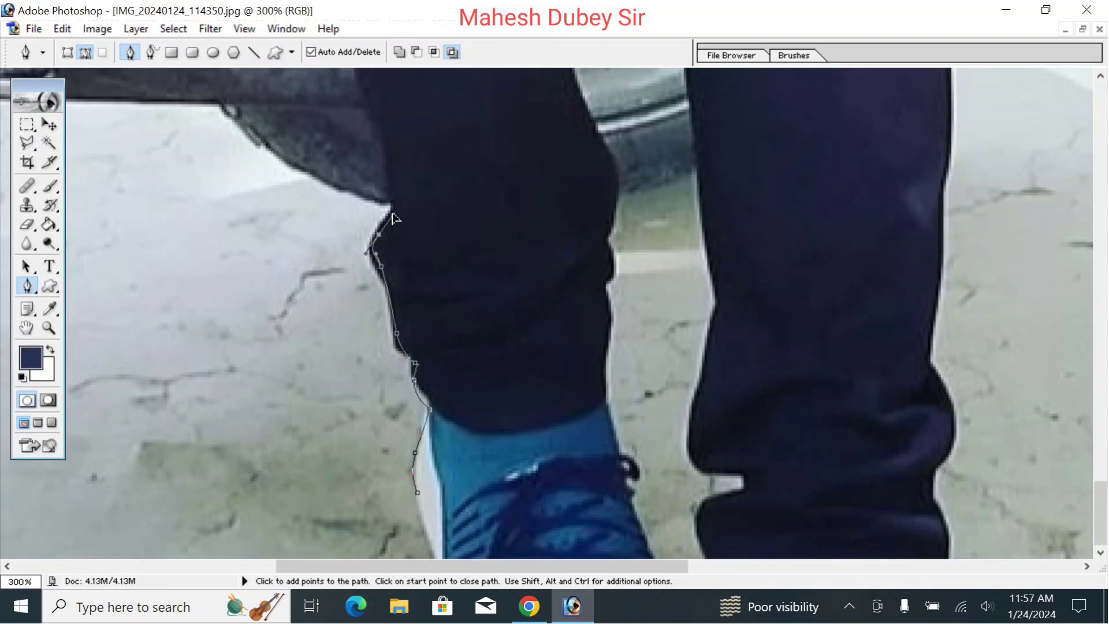
# Trace the outer edge of the left trouser leg up past the knee and the purple motorcycle stripe
pyautogui.moveTo(461, 181); pyautogui.dragTo(436, 515)
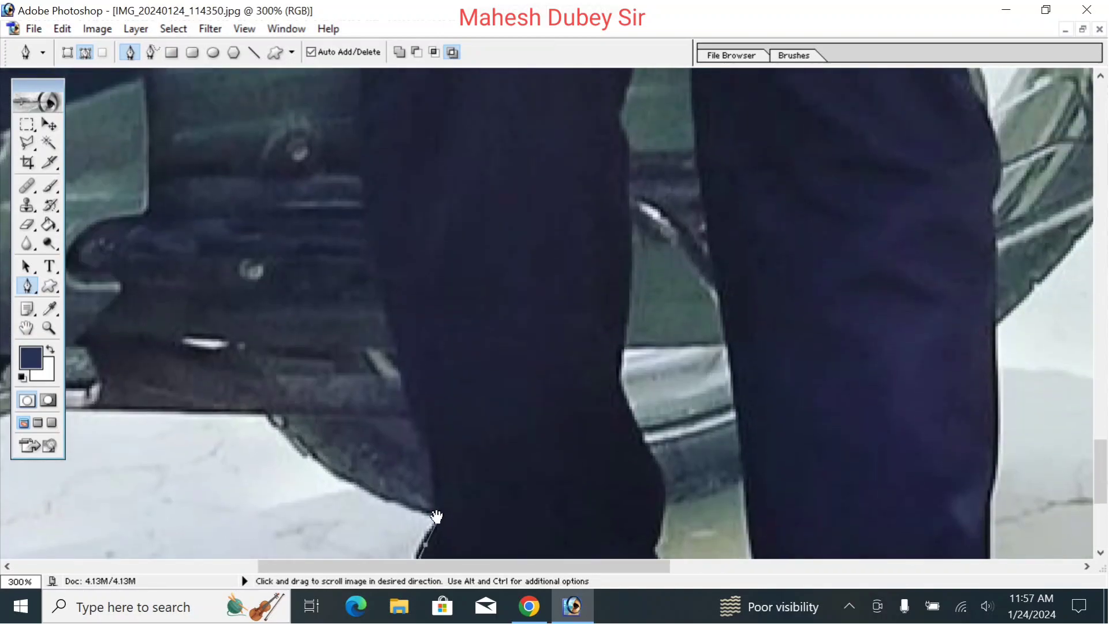
pyautogui.moveTo(438, 472); pyautogui.dragTo(429, 428)
pyautogui.click(398, 311)
pyautogui.moveTo(396, 299); pyautogui.dragTo(449, 321)
pyautogui.moveTo(452, 279); pyautogui.dragTo(504, 324)
pyautogui.press('space')
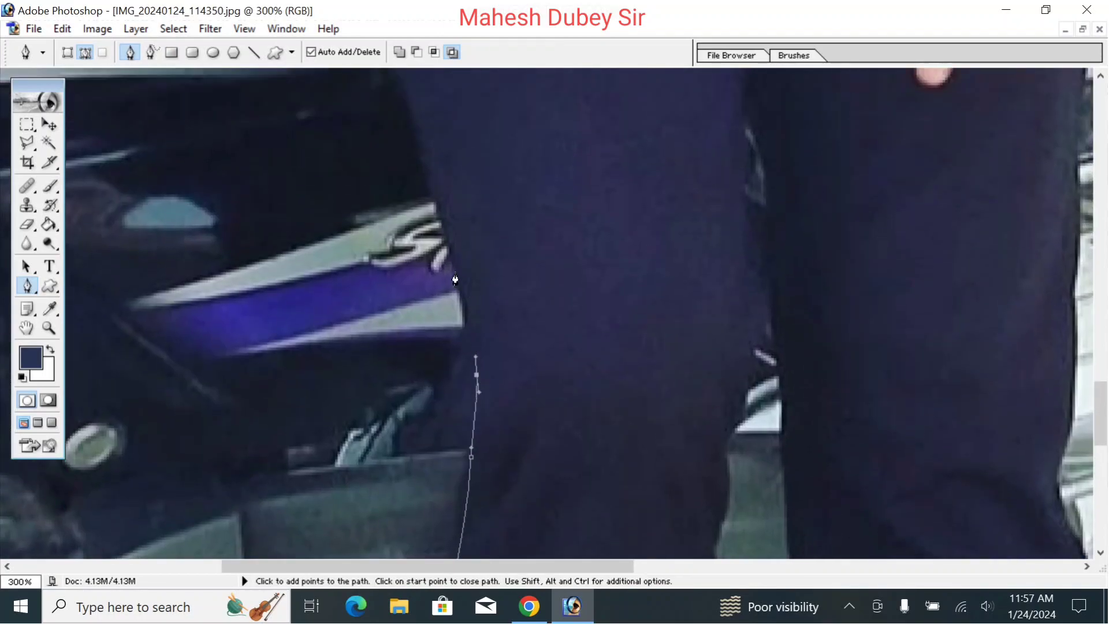
pyautogui.moveTo(462, 273); pyautogui.dragTo(456, 250)
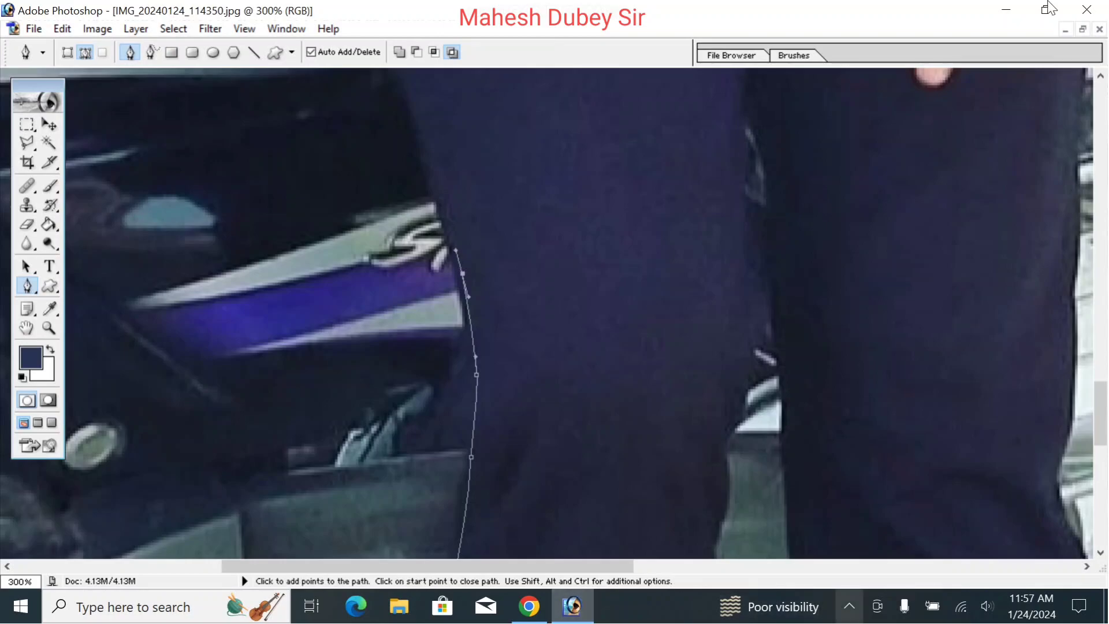
pyautogui.moveTo(424, 135); pyautogui.dragTo(407, 84)
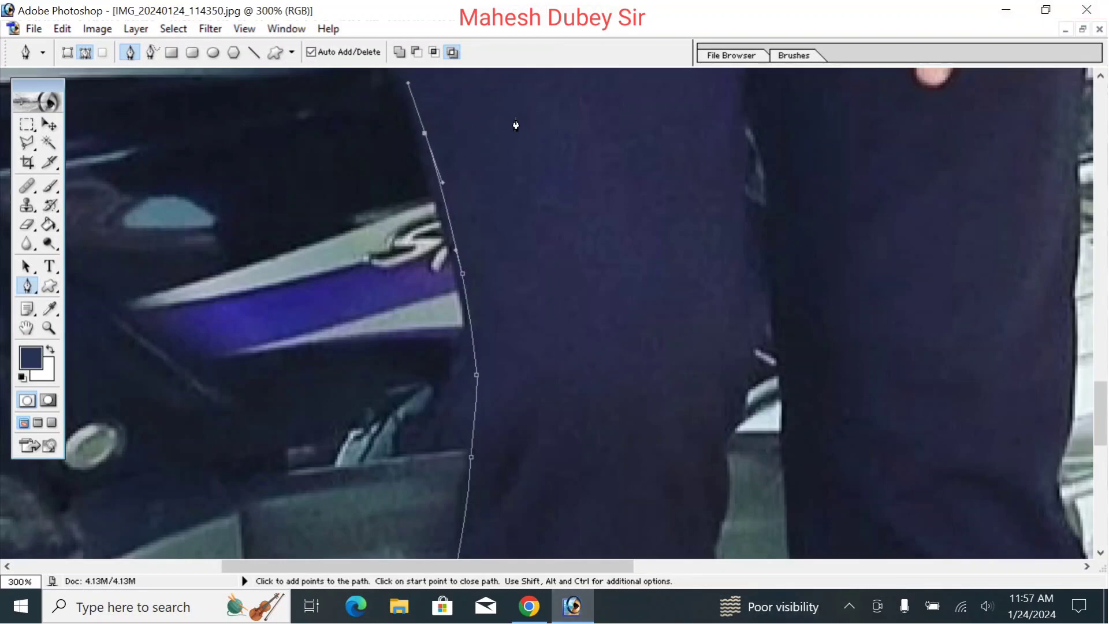
# Trace the outer thigh and hip up to the belt, undoing and redrawing the misplaced hip points
pyautogui.moveTo(514, 116); pyautogui.dragTo(530, 430)
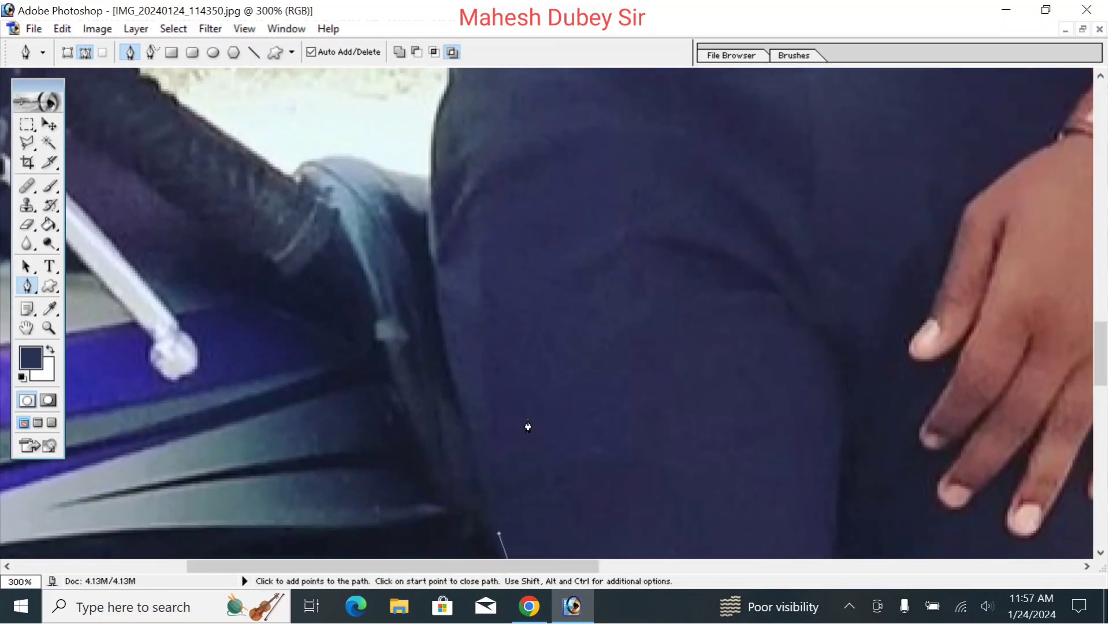
pyautogui.moveTo(445, 313); pyautogui.dragTo(435, 222)
pyautogui.click(436, 112)
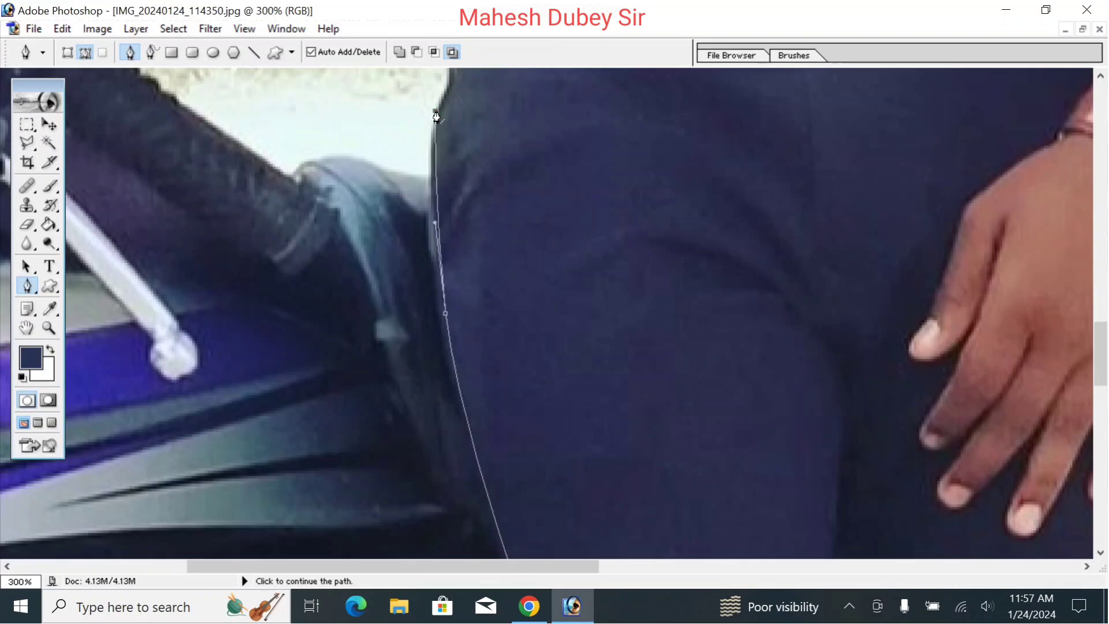
pyautogui.moveTo(450, 92); pyautogui.dragTo(425, 289)
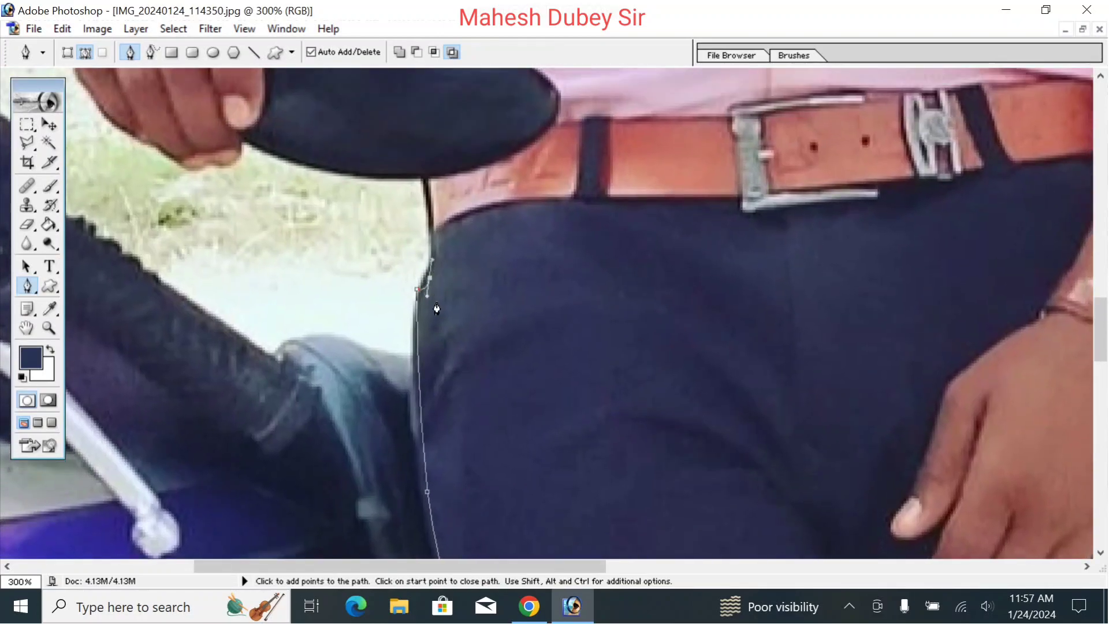
pyautogui.hotkey('ctrl', 'alt', 'z')
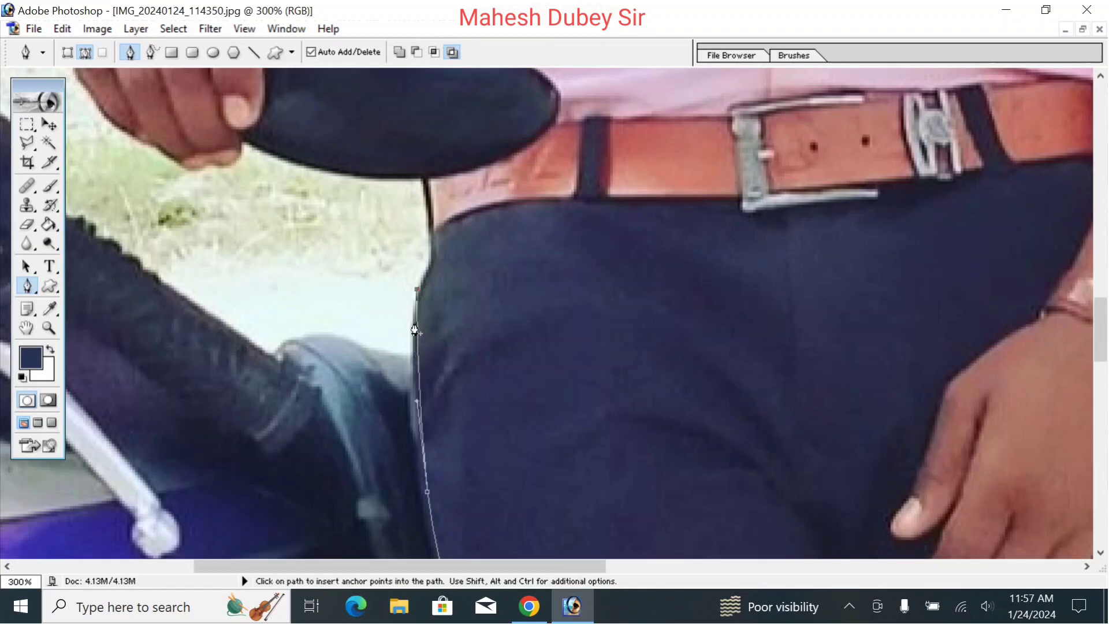
pyautogui.hotkey('ctrl', 'alt', 'z')
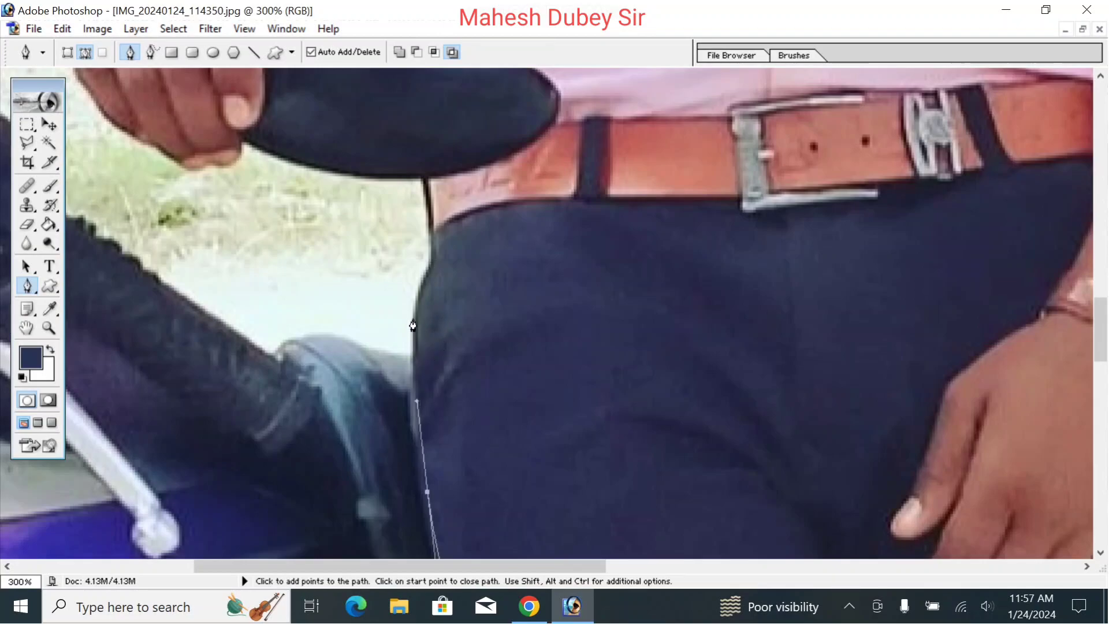
pyautogui.moveTo(419, 307); pyautogui.dragTo(437, 245)
pyautogui.click(432, 182)
# Carry the path across the black handlebar grip and up the side of the pink shirt towards the armpit
pyautogui.press('space')
pyautogui.moveTo(423, 128); pyautogui.dragTo(487, 438)
pyautogui.moveTo(493, 363); pyautogui.dragTo(491, 338)
pyautogui.moveTo(497, 287); pyautogui.dragTo(500, 273)
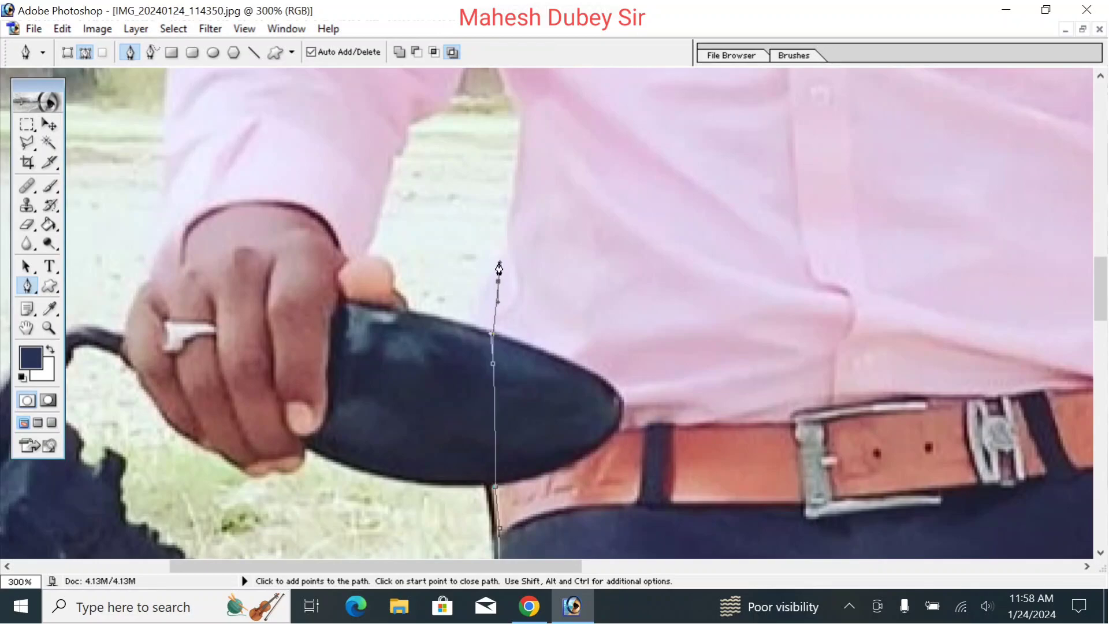
pyautogui.moveTo(518, 177); pyautogui.dragTo(521, 275)
pyautogui.press('space')
pyautogui.moveTo(491, 203); pyautogui.dragTo(492, 182)
# Turn the path around the top of the narrow gap between the shirt and sleeve at the armpit
pyautogui.press('space')
pyautogui.moveTo(562, 193); pyautogui.dragTo(539, 396)
pyautogui.moveTo(486, 326); pyautogui.dragTo(471, 347)
pyautogui.click(480, 272)
pyautogui.moveTo(468, 414); pyautogui.dragTo(468, 438)
# Trace the inner edge of the sleeve down to the thumb of the hand on the handlebar
pyautogui.press('space')
pyautogui.moveTo(448, 495); pyautogui.dragTo(562, 198)
pyautogui.moveTo(507, 252); pyautogui.dragTo(500, 274)
pyautogui.click(487, 315)
pyautogui.moveTo(471, 368); pyautogui.dragTo(470, 373)
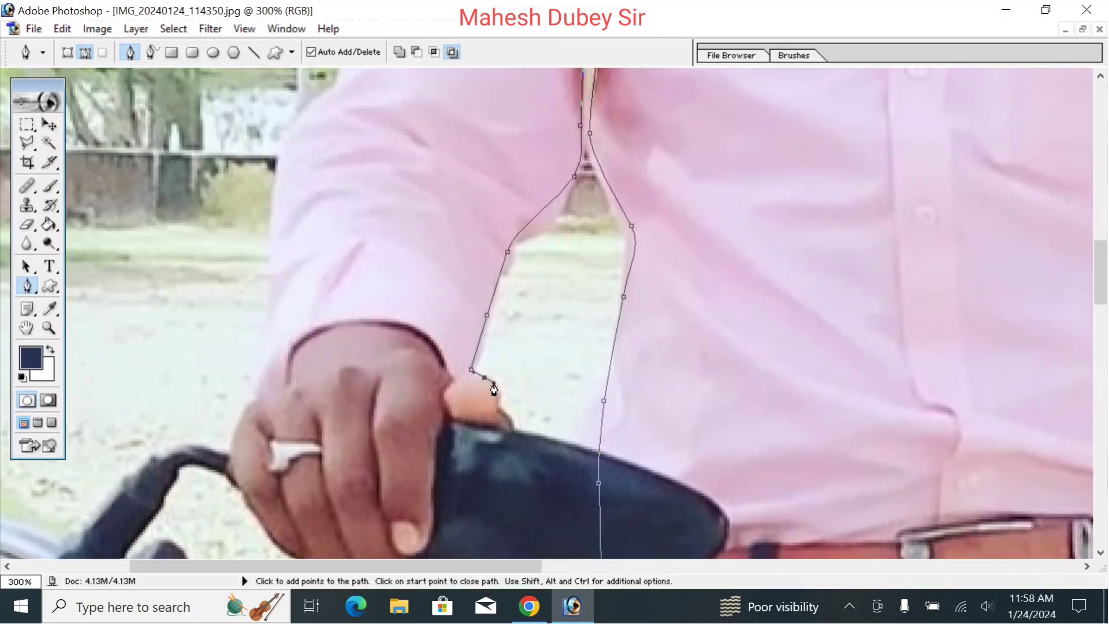
# Trace around the thumb, the hand's border with the black grip, and the fingertips beneath it
pyautogui.click(506, 428)
pyautogui.moveTo(433, 458); pyautogui.dragTo(432, 473)
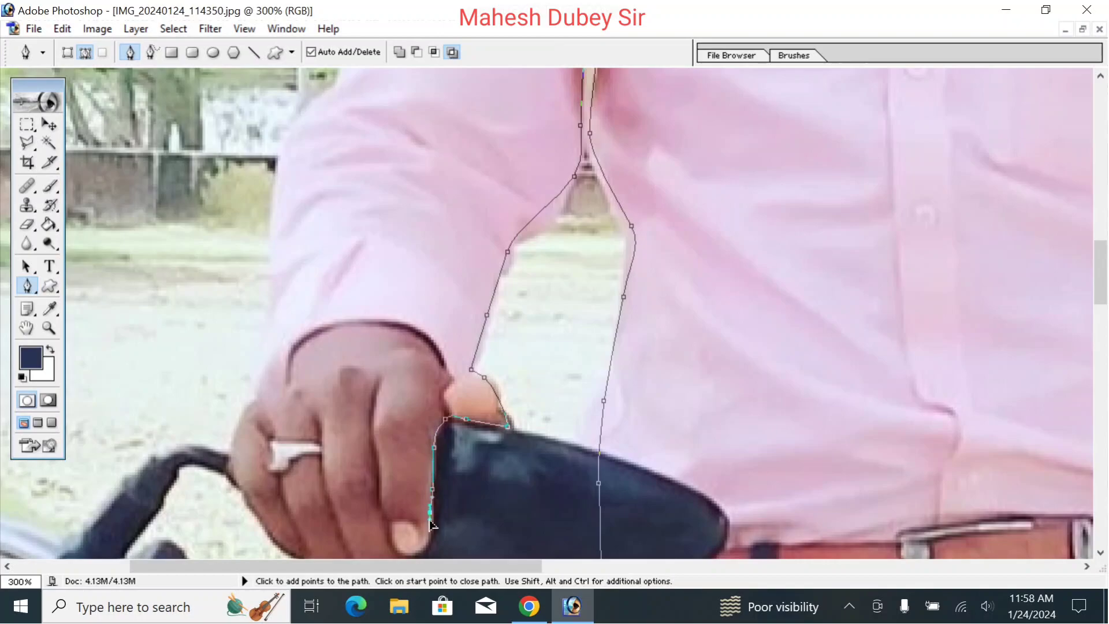
pyautogui.moveTo(429, 549); pyautogui.dragTo(544, 292)
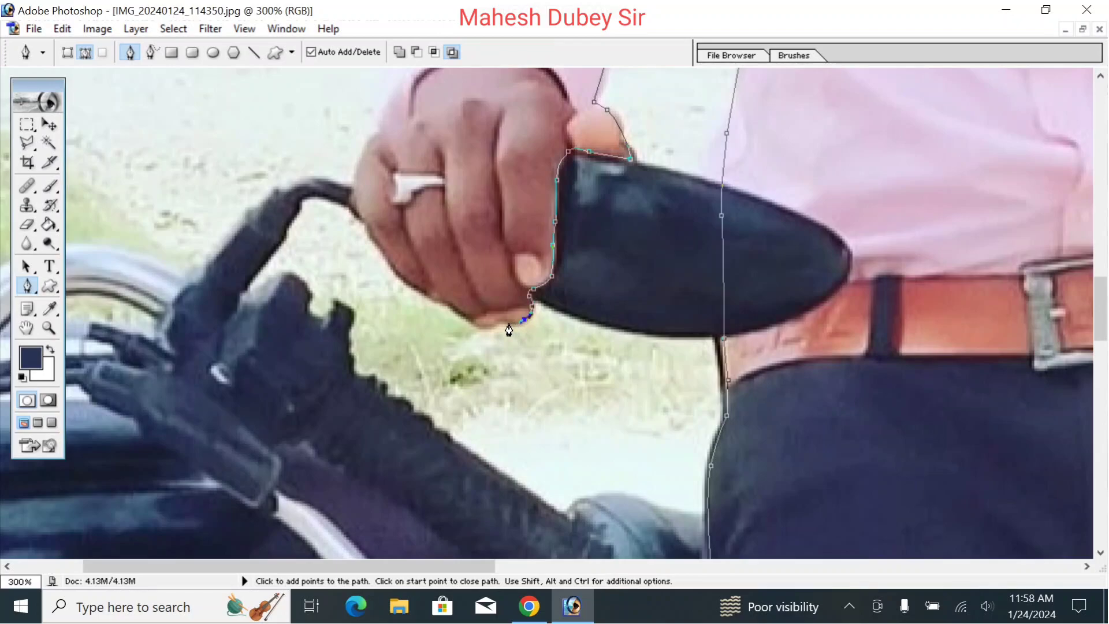
pyautogui.click(492, 321)
pyautogui.moveTo(487, 330); pyautogui.dragTo(469, 330)
pyautogui.click(445, 302)
# Trace the outer side of the hand on the handlebar up to the shirt cuff
pyautogui.moveTo(402, 278); pyautogui.dragTo(473, 404)
pyautogui.moveTo(431, 346); pyautogui.dragTo(427, 324)
pyautogui.click(432, 285)
pyautogui.click(445, 257)
pyautogui.moveTo(459, 212); pyautogui.dragTo(458, 197)
# Trace the outer edge of the left sleeve up to the upper arm
pyautogui.moveTo(475, 84); pyautogui.dragTo(397, 502)
pyautogui.click(391, 430)
pyautogui.click(407, 337)
pyautogui.click(414, 320)
pyautogui.moveTo(437, 311); pyautogui.dragTo(429, 364)
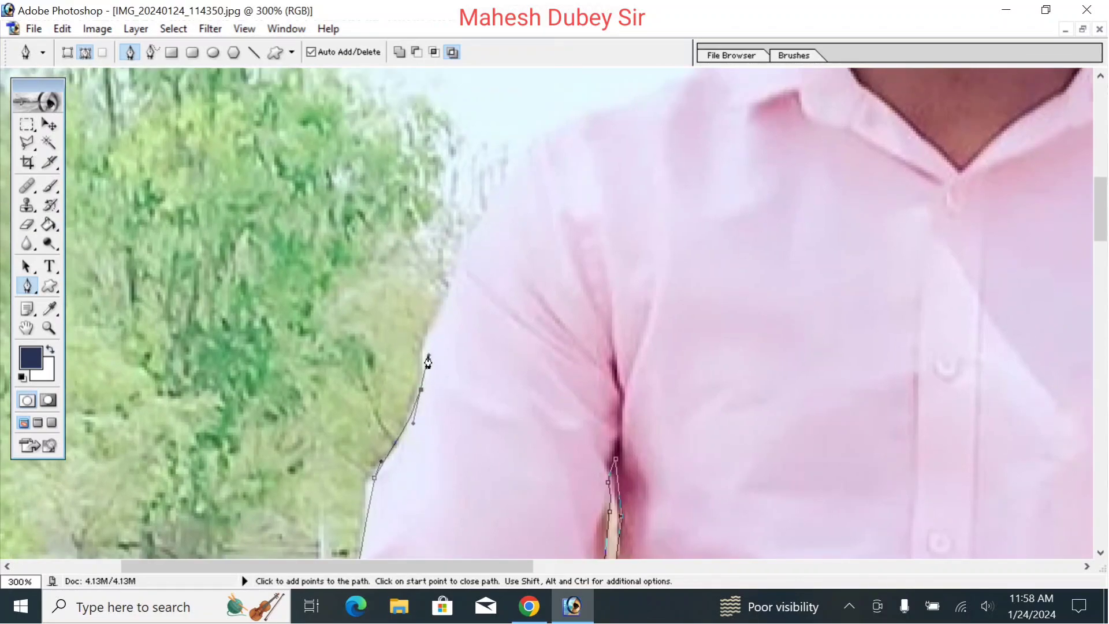
# Trace the left shoulder to the base of the collar with curved points, replacing the misplaced one
pyautogui.moveTo(494, 199); pyautogui.dragTo(486, 338)
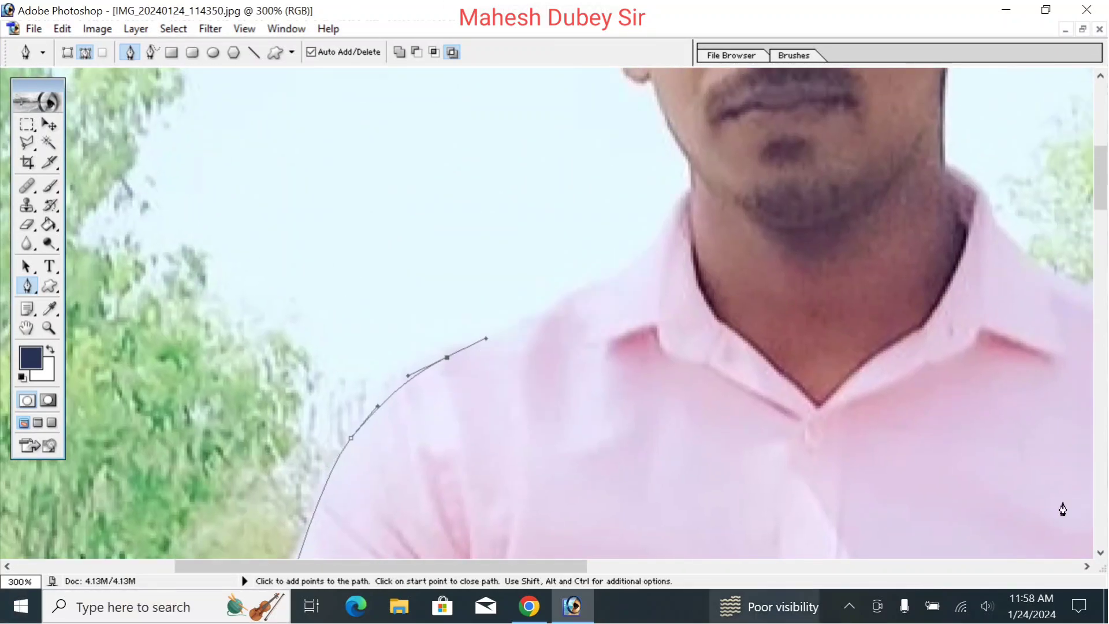
pyautogui.moveTo(588, 287); pyautogui.dragTo(663, 257)
pyautogui.hotkey('ctrl', 'alt', 'z')
pyautogui.click(649, 256)
pyautogui.moveTo(649, 255); pyautogui.dragTo(663, 236)
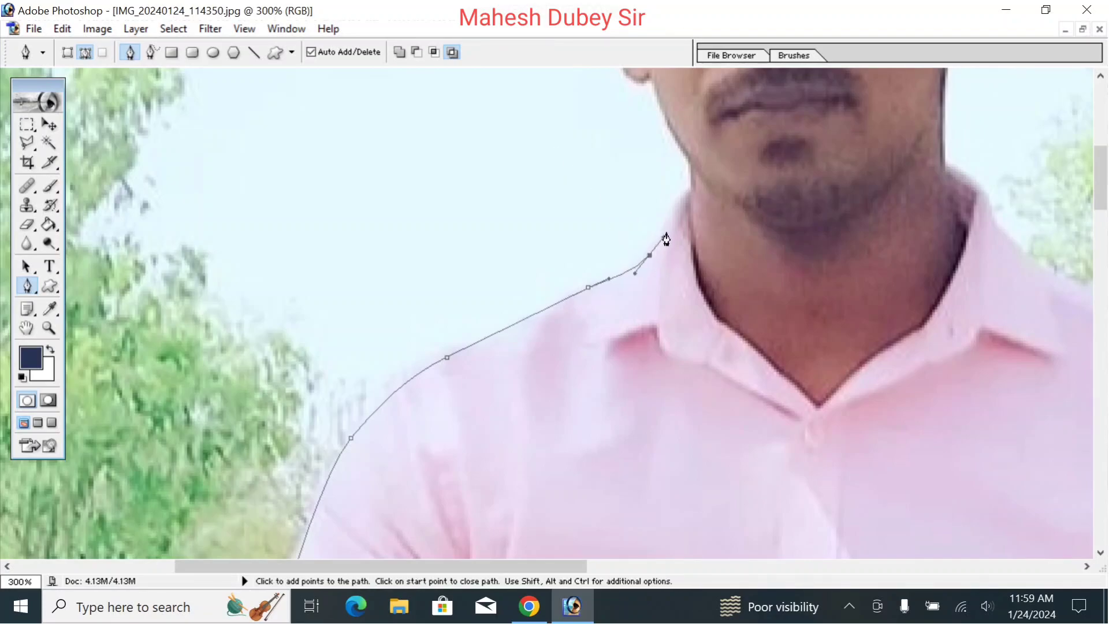
# Trace the collar edge, neck and jaw up to the left earlobe
pyautogui.moveTo(681, 195); pyautogui.dragTo(652, 370)
pyautogui.press('space')
pyautogui.click(623, 346)
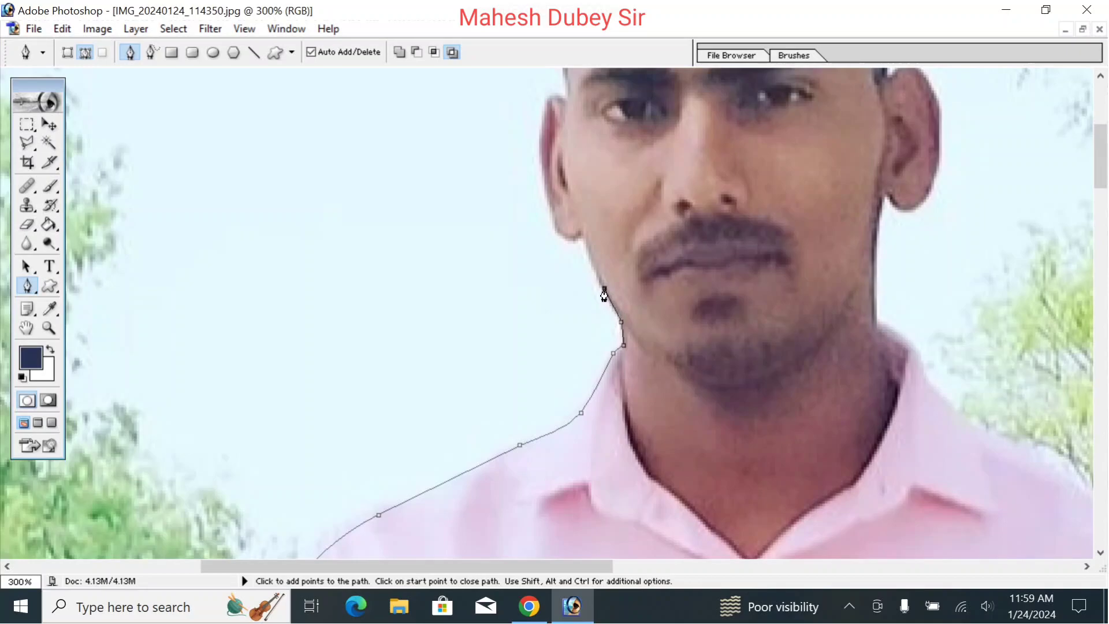
pyautogui.click(592, 257)
pyautogui.click(584, 239)
pyautogui.moveTo(584, 240); pyautogui.dragTo(689, 410)
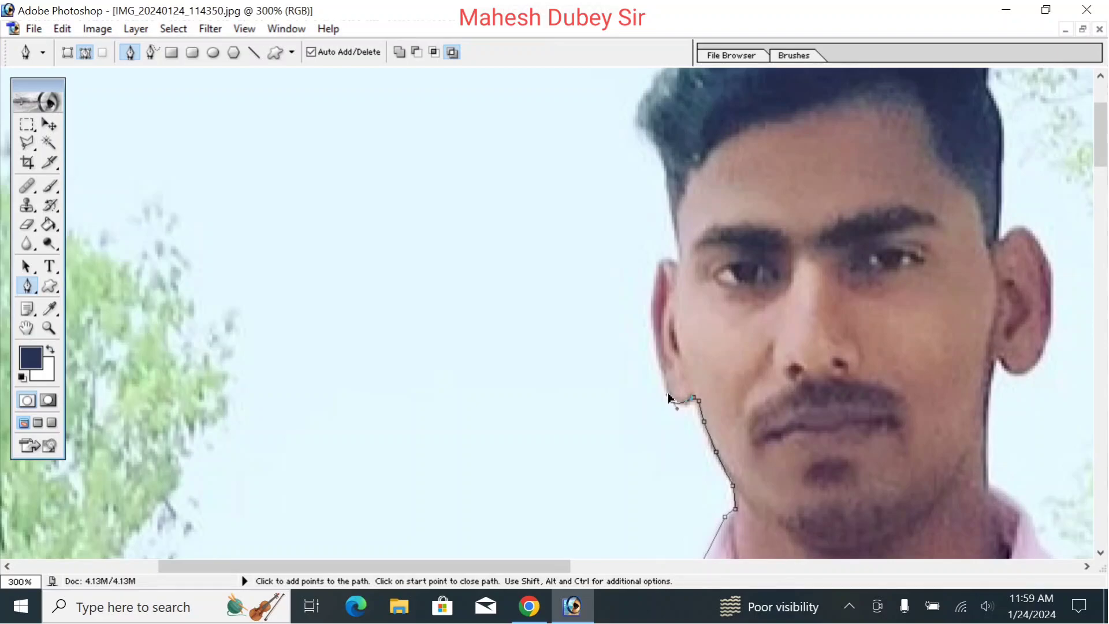
# Trace the outline of the left ear from the lobe to its top
pyautogui.click(657, 347)
pyautogui.moveTo(652, 300); pyautogui.dragTo(653, 278)
pyautogui.click(660, 262)
pyautogui.click(678, 261)
# Trace the hairline from the left temple over the top of the head and down the other side
pyautogui.moveTo(674, 239); pyautogui.dragTo(635, 330)
pyautogui.click(640, 333)
pyautogui.moveTo(631, 277); pyautogui.dragTo(625, 249)
pyautogui.moveTo(623, 235); pyautogui.dragTo(608, 190)
pyautogui.keyDown('alt'); pyautogui.click(622, 235); pyautogui.keyUp('alt')
pyautogui.click(600, 209)
pyautogui.moveTo(764, 72); pyautogui.dragTo(592, 124)
pyautogui.moveTo(754, 259); pyautogui.dragTo(759, 283)
pyautogui.moveTo(752, 337); pyautogui.dragTo(756, 366)
# Trace the curved outline of the right ear down to the lobe
pyautogui.moveTo(764, 297); pyautogui.dragTo(743, 113)
pyautogui.click(731, 195)
pyautogui.moveTo(774, 205); pyautogui.dragTo(786, 261)
pyautogui.keyDown('alt'); pyautogui.click(775, 205); pyautogui.keyUp('alt')
pyautogui.moveTo(779, 295); pyautogui.dragTo(758, 203)
pyautogui.click(753, 203)
pyautogui.click(726, 198)
# Continue the path down the right jaw and neck, along the collar, and onto the right shoulder
pyautogui.click(711, 277)
pyautogui.click(715, 318)
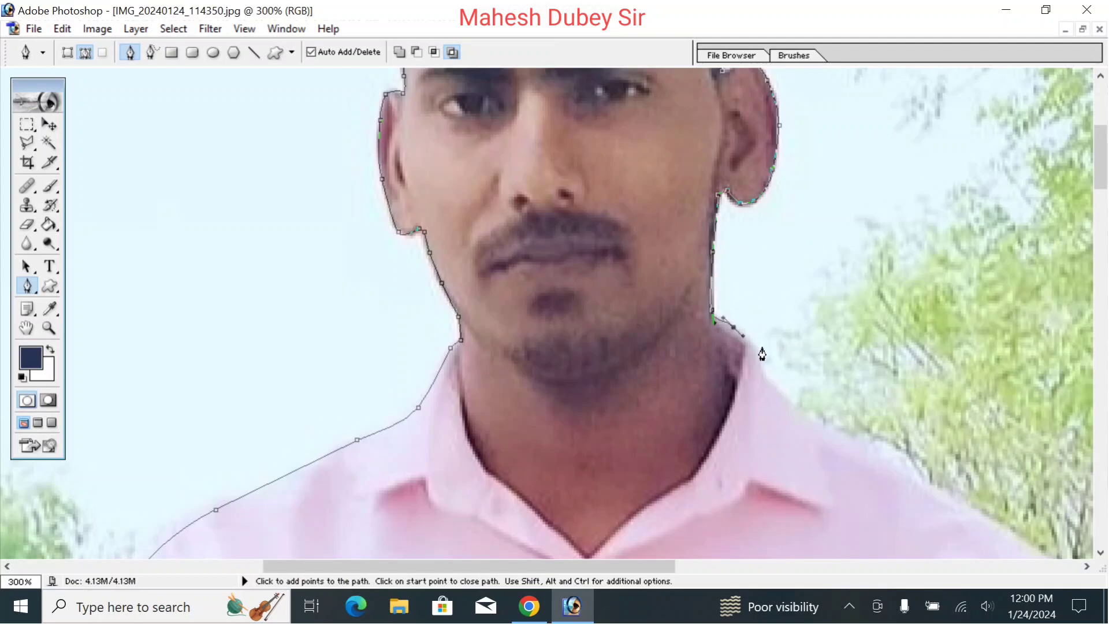
pyautogui.moveTo(798, 407); pyautogui.dragTo(813, 421)
pyautogui.moveTo(823, 430); pyautogui.dragTo(447, 175)
pyautogui.moveTo(689, 353); pyautogui.dragTo(711, 403)
# Trace the outer edge of the right sleeve down towards the cuff
pyautogui.moveTo(716, 410); pyautogui.dragTo(639, 131)
pyautogui.moveTo(688, 351); pyautogui.dragTo(693, 380)
pyautogui.moveTo(698, 398); pyautogui.dragTo(738, 185)
pyautogui.moveTo(742, 346); pyautogui.dragTo(742, 144)
pyautogui.moveTo(730, 220); pyautogui.dragTo(722, 257)
pyautogui.moveTo(701, 340); pyautogui.dragTo(780, 149)
# Trace around the right shirt cuff, the wrist and the watch
pyautogui.moveTo(765, 190); pyautogui.dragTo(723, 208)
pyautogui.moveTo(704, 252); pyautogui.dragTo(700, 262)
pyautogui.click(693, 287)
pyautogui.click(707, 342)
pyautogui.click(695, 377)
pyautogui.click(656, 392)
# Trace the outer edge of the right trouser leg from the hand down the thigh
pyautogui.moveTo(654, 456); pyautogui.dragTo(698, 202)
pyautogui.click(687, 398)
pyautogui.moveTo(718, 440); pyautogui.dragTo(724, 180)
pyautogui.moveTo(683, 289); pyautogui.dragTo(682, 309)
pyautogui.moveTo(690, 415); pyautogui.dragTo(707, 213)
pyautogui.moveTo(719, 314); pyautogui.dragTo(721, 340)
# Trace the outer edge of the right lower leg down to the folds of the trouser cuff
pyautogui.click(752, 385)
pyautogui.moveTo(727, 399); pyautogui.dragTo(717, 303)
pyautogui.moveTo(703, 345); pyautogui.dragTo(724, 408)
pyautogui.moveTo(724, 413); pyautogui.dragTo(735, 289)
pyautogui.moveTo(729, 452); pyautogui.dragTo(727, 525)
pyautogui.moveTo(729, 490); pyautogui.dragTo(703, 263)
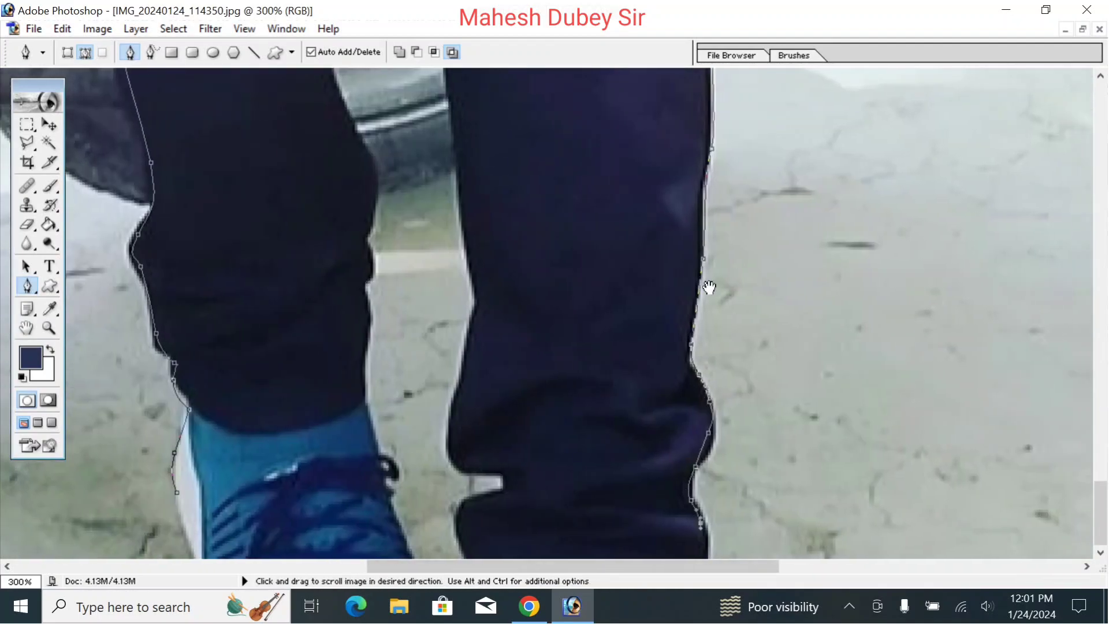
# Try to trace the gap between the two trouser legs along their inner edges
pyautogui.hotkey('ctrl', '-')
pyautogui.hotkey('ctrl', '-')
pyautogui.hotkey('ctrl', '-')
pyautogui.hotkey('ctrl', '-')
pyautogui.hotkey('ctrl', '+')
pyautogui.click(542, 572)
pyautogui.click(537, 544)
pyautogui.click(532, 498)
pyautogui.click(528, 411)
pyautogui.click(526, 369)
pyautogui.click(518, 398)
pyautogui.click(522, 445)
pyautogui.moveTo(768, 414); pyautogui.dragTo(768, 266)
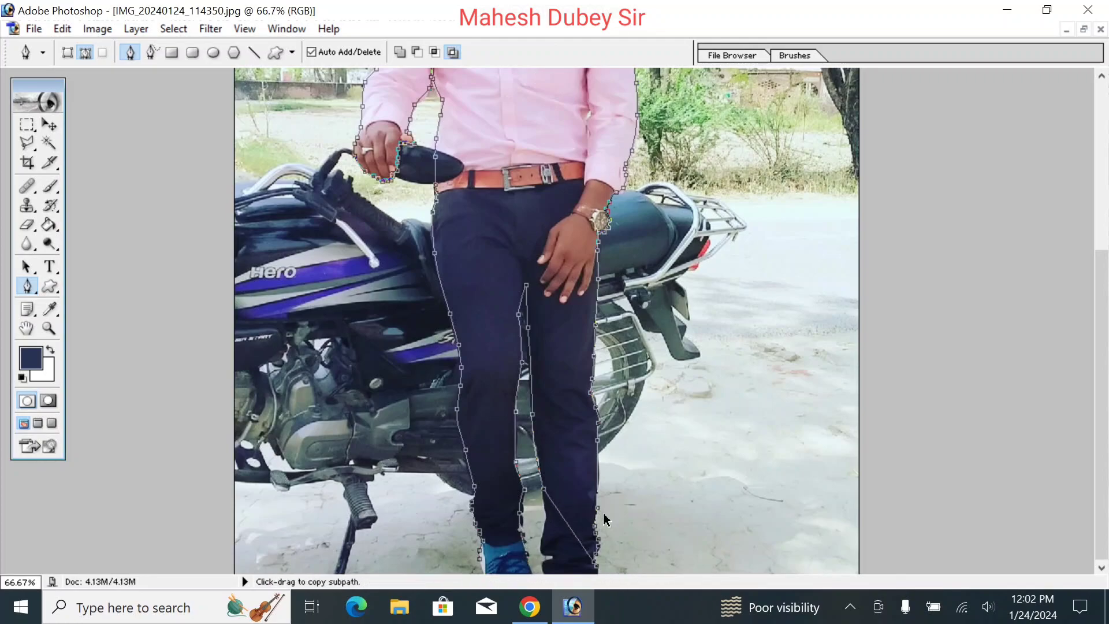
# Undo the path points placed around the gap between the legs
pyautogui.hotkey('ctrl', 'alt', 'z')
pyautogui.hotkey('ctrl', 'alt', 'z')
pyautogui.hotkey('ctrl', 'alt', 'z')
pyautogui.hotkey('ctrl', 'alt', 'z')
pyautogui.hotkey('ctrl', 'alt', 'z')
pyautogui.hotkey('ctrl', 'alt', 'z')
pyautogui.hotkey('ctrl', 'alt', 'z')
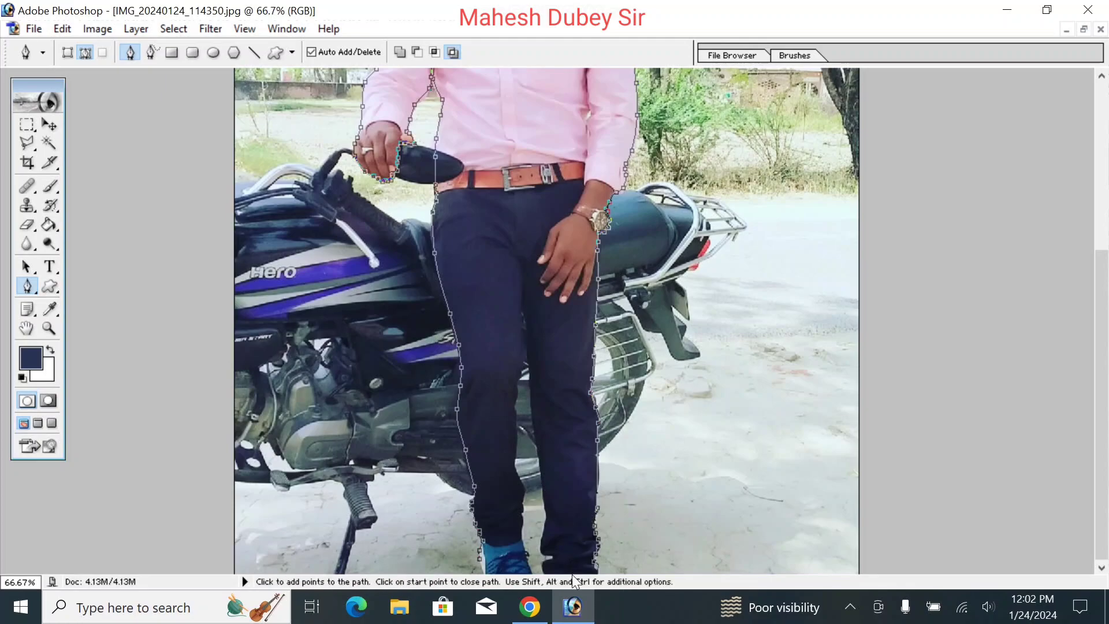
# Carry the path below the image's lower edge and under the right foot
pyautogui.hotkey('ctrl', '-')
pyautogui.hotkey('ctrl', '-')
pyautogui.hotkey('ctrl', '-')
pyautogui.click(575, 480)
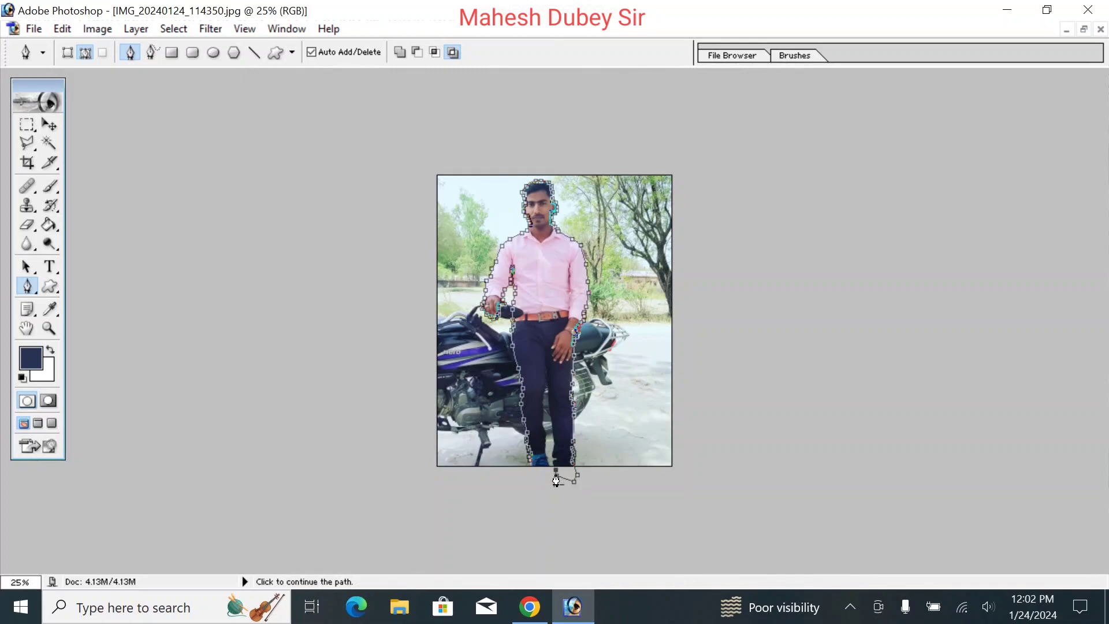
# Trace the inner edge of the right trouser leg from the cuff folds up toward the knee
pyautogui.hotkey('ctrl', '+')
pyautogui.hotkey('ctrl', '+')
pyautogui.hotkey('ctrl', '+')
pyautogui.hotkey('ctrl', '+')
pyautogui.moveTo(564, 481); pyautogui.dragTo(644, 89)
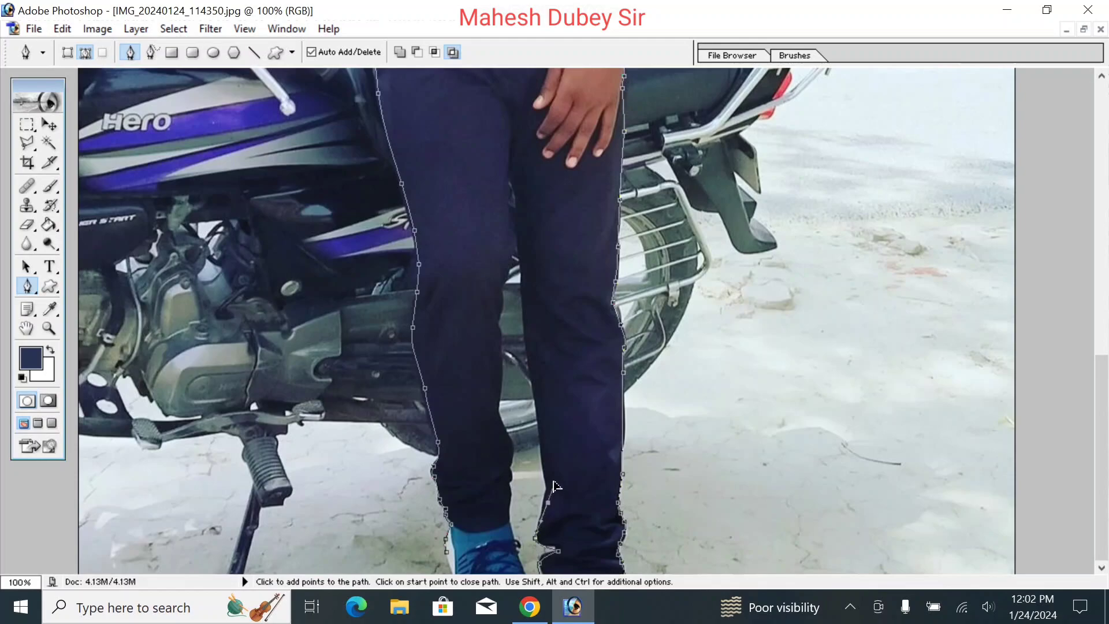
pyautogui.moveTo(537, 381); pyautogui.dragTo(538, 354)
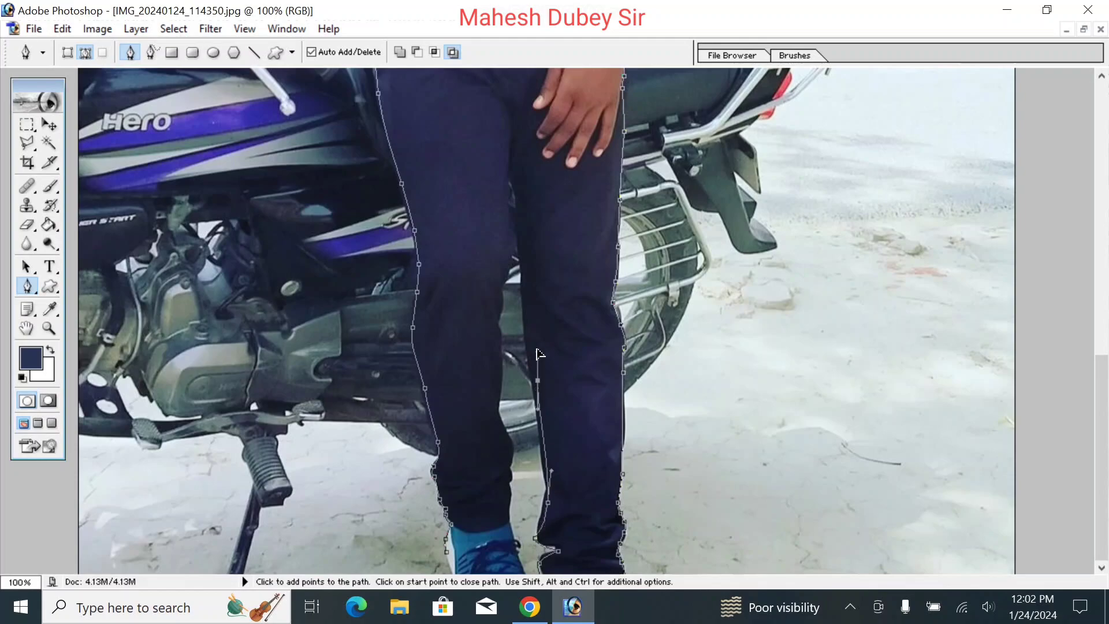
pyautogui.scroll(2, 548, 315)
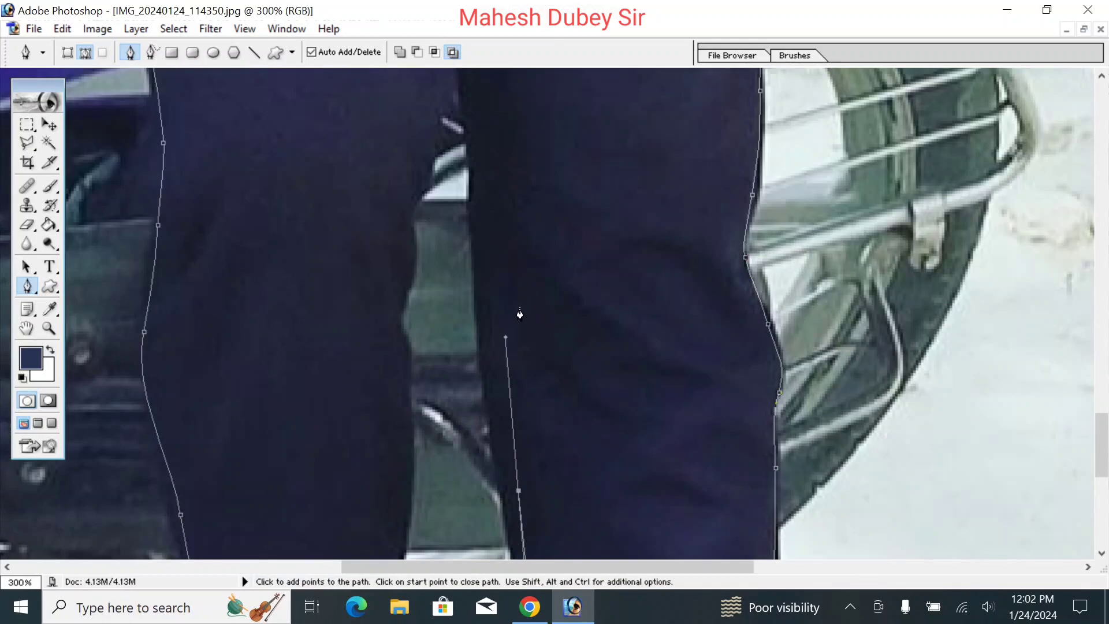
# Undo the last path point and retrace the right leg's inner edge up past the knee
pyautogui.hotkey('ctrl', 'alt', 'z')
pyautogui.moveTo(536, 346); pyautogui.dragTo(606, 107)
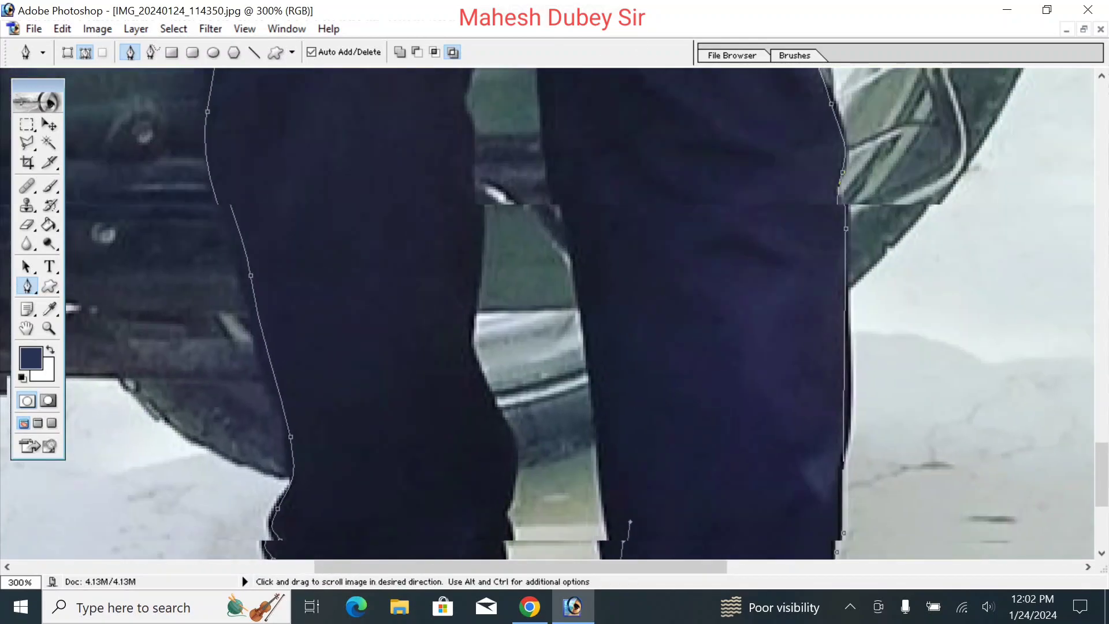
pyautogui.moveTo(601, 282); pyautogui.dragTo(608, 246)
pyautogui.moveTo(599, 332); pyautogui.dragTo(601, 304)
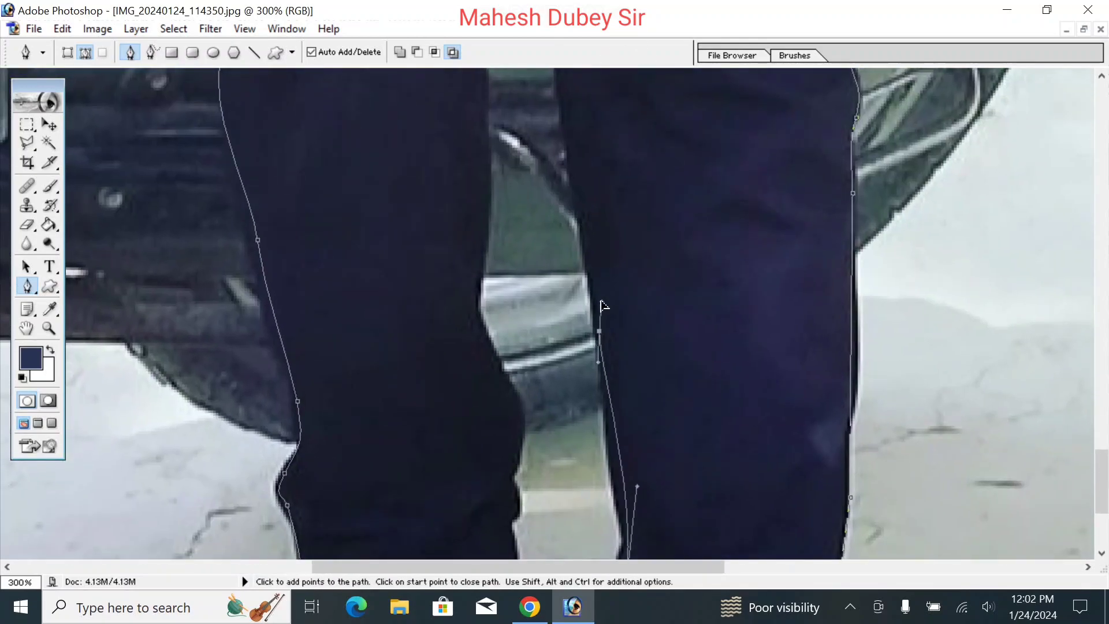
pyautogui.moveTo(580, 171); pyautogui.dragTo(562, 285)
pyautogui.moveTo(560, 231); pyautogui.dragTo(567, 348)
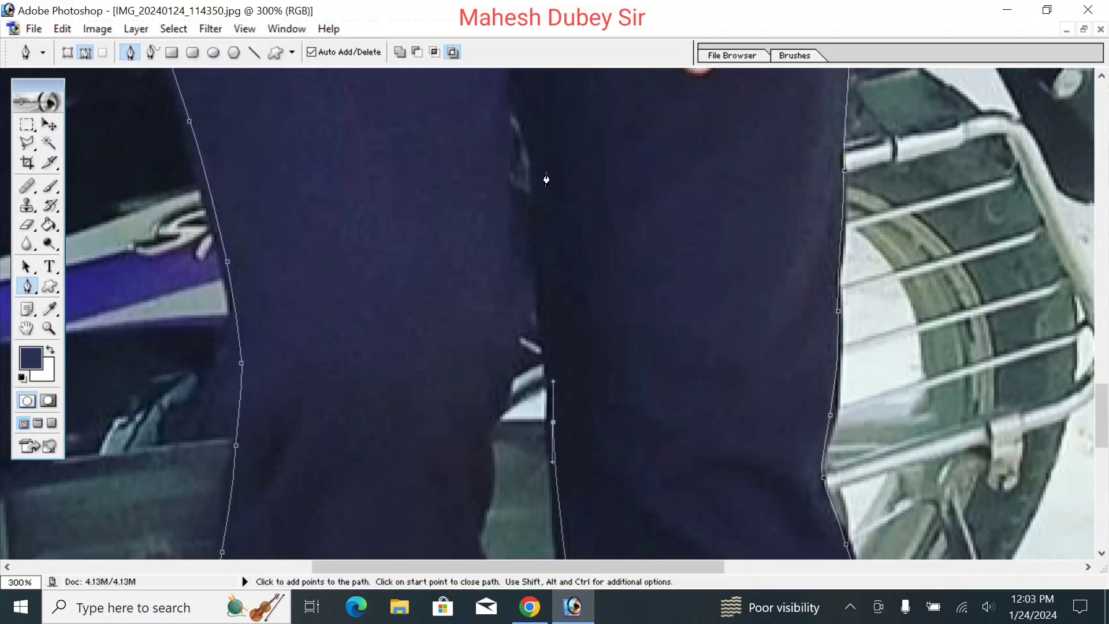
# Outline the narrow top of the gap between the trouser legs and turn the path down the left leg
pyautogui.moveTo(537, 154); pyautogui.dragTo(529, 121)
pyautogui.moveTo(551, 226); pyautogui.dragTo(574, 401)
pyautogui.click(541, 223)
pyautogui.moveTo(529, 252); pyautogui.dragTo(525, 273)
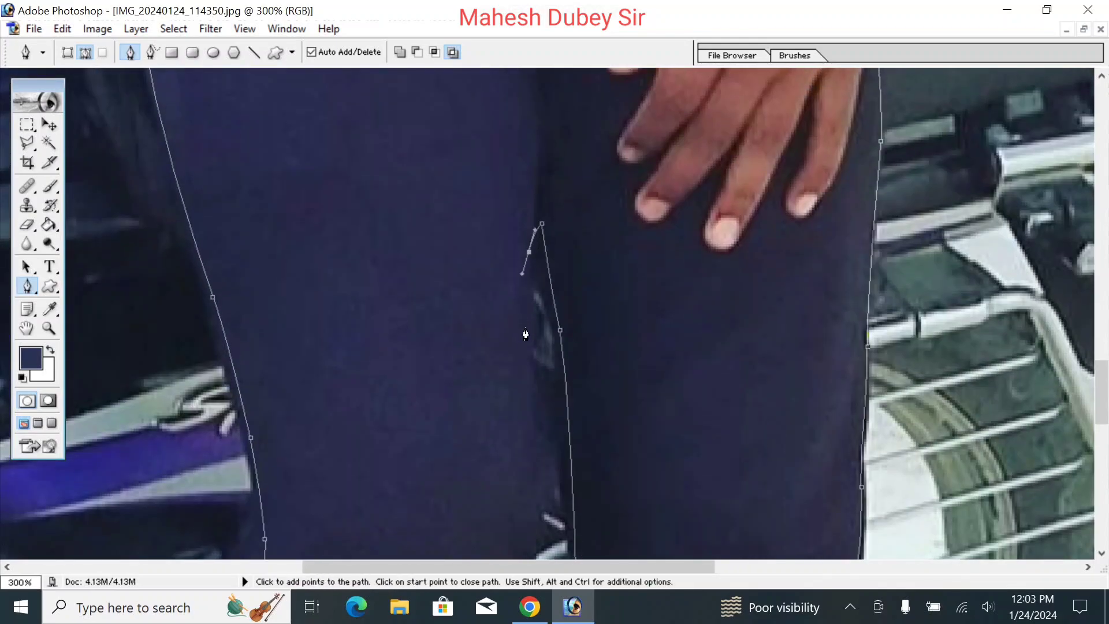
pyautogui.moveTo(530, 399); pyautogui.dragTo(531, 407)
# Trace the left trouser leg's inner edge from the thigh down past the knee
pyautogui.moveTo(582, 351); pyautogui.dragTo(638, 84)
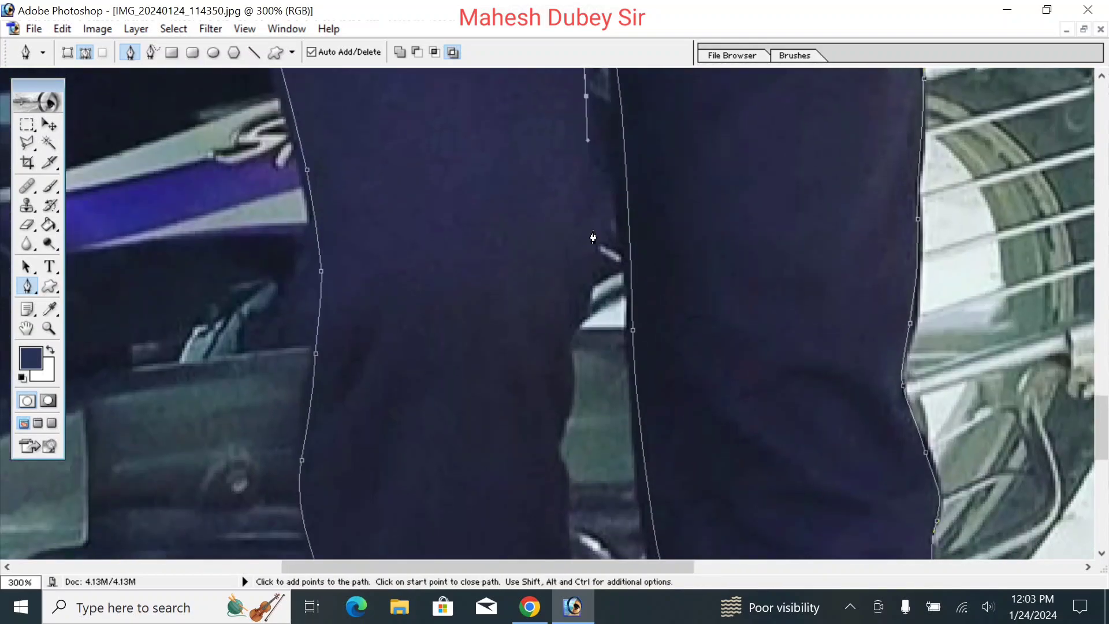
pyautogui.moveTo(602, 229); pyautogui.dragTo(593, 265)
pyautogui.moveTo(577, 310); pyautogui.dragTo(630, 168)
pyautogui.moveTo(598, 214); pyautogui.dragTo(596, 277)
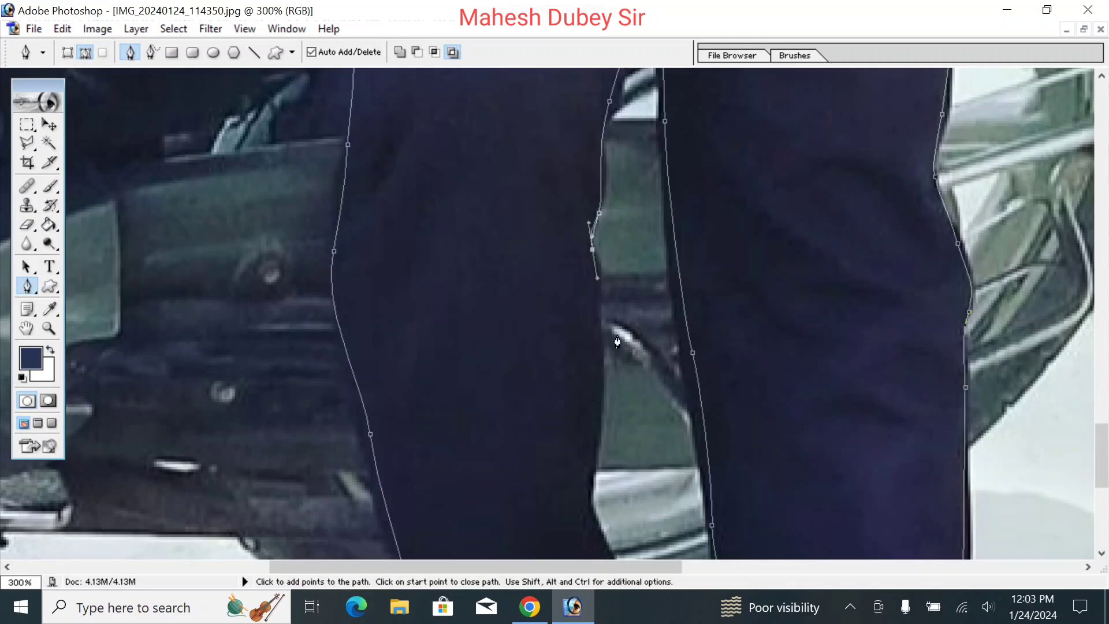
pyautogui.moveTo(597, 362); pyautogui.dragTo(600, 397)
# Trace the left lower leg's inner edge down over the cuff and along the blue shoe
pyautogui.moveTo(630, 494); pyautogui.dragTo(596, 267)
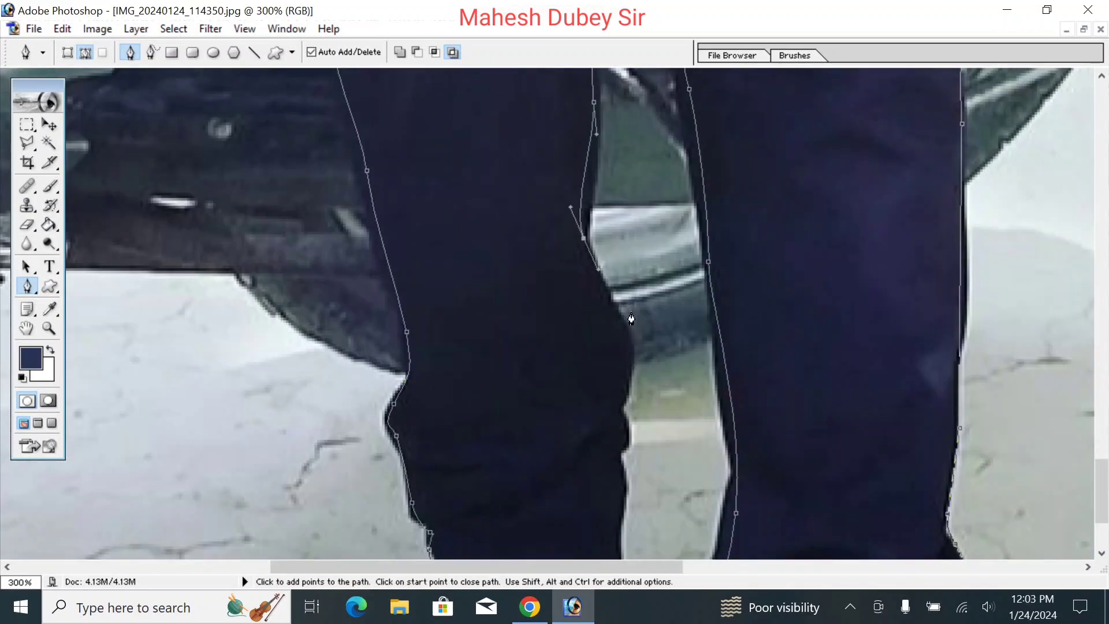
pyautogui.moveTo(619, 332); pyautogui.dragTo(628, 345)
pyautogui.moveTo(617, 436); pyautogui.dragTo(659, 257)
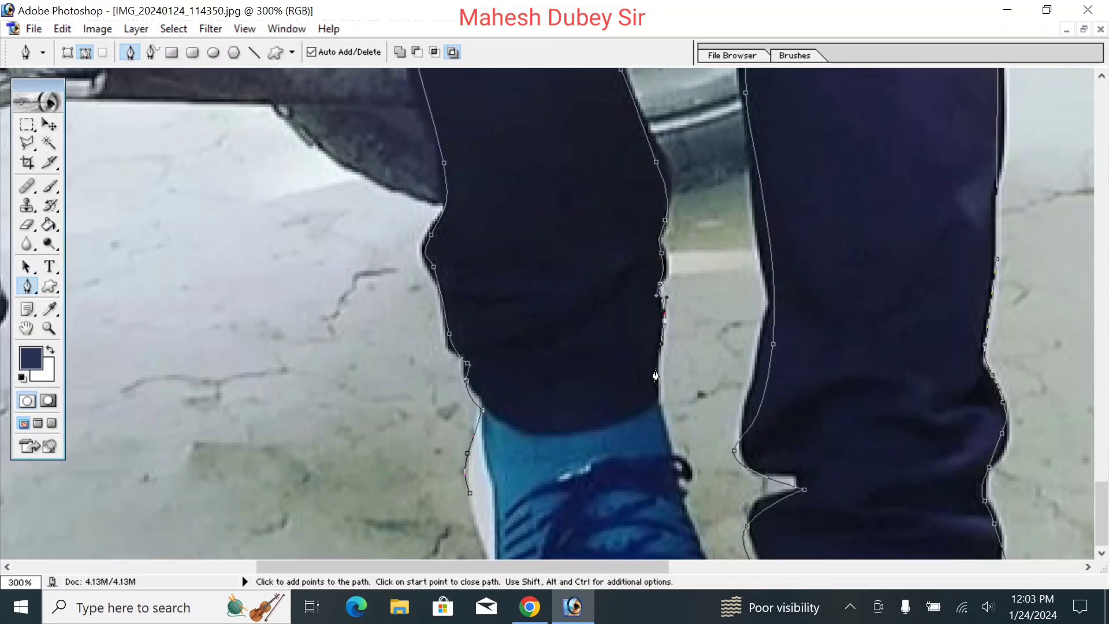
pyautogui.moveTo(659, 425); pyautogui.dragTo(649, 268)
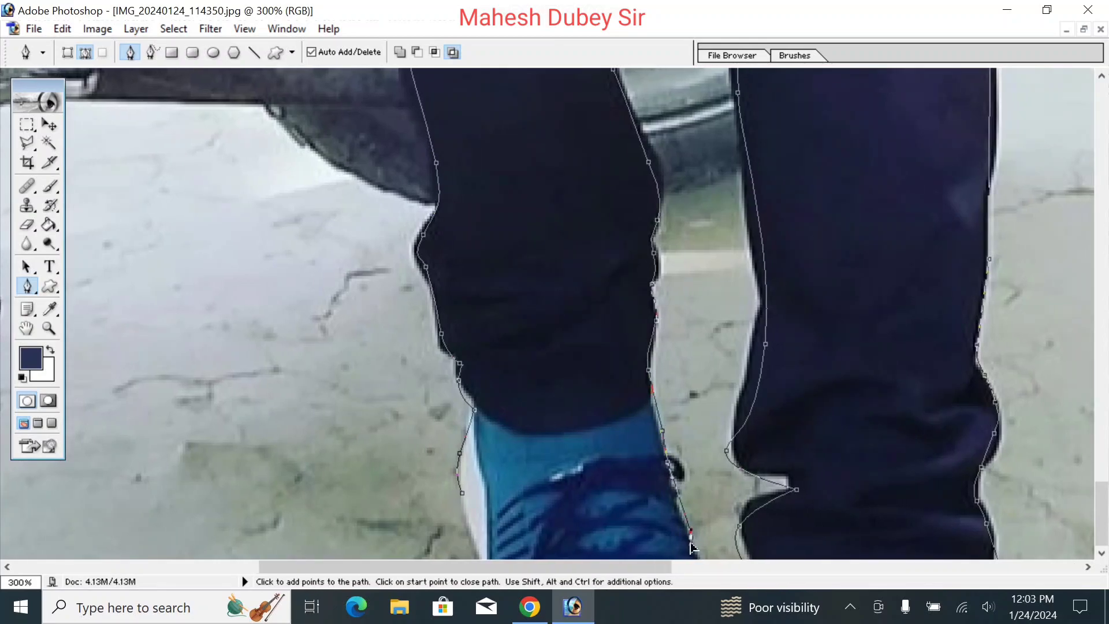
pyautogui.click(698, 565)
# Run the path beneath the blue shoe outside the image and close it at its starting point
pyautogui.hotkey('ctrl', '-')
pyautogui.hotkey('ctrl', '-')
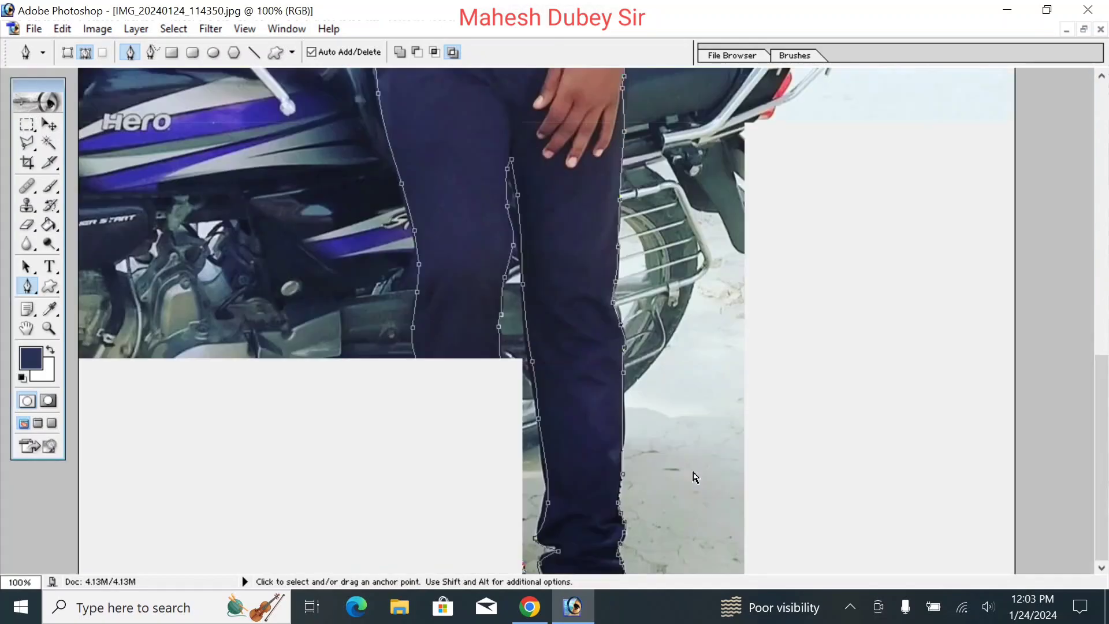
pyautogui.hotkey('ctrl', '-')
pyautogui.hotkey('ctrl', '-')
pyautogui.hotkey('ctrl', '-')
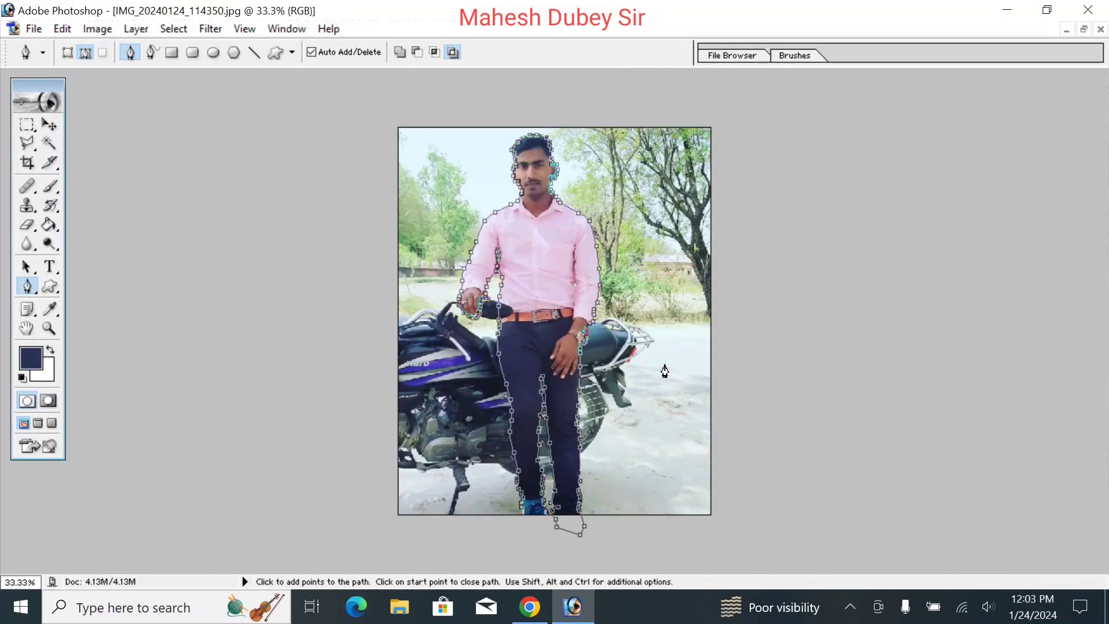
pyautogui.click(547, 522)
pyautogui.click(523, 519)
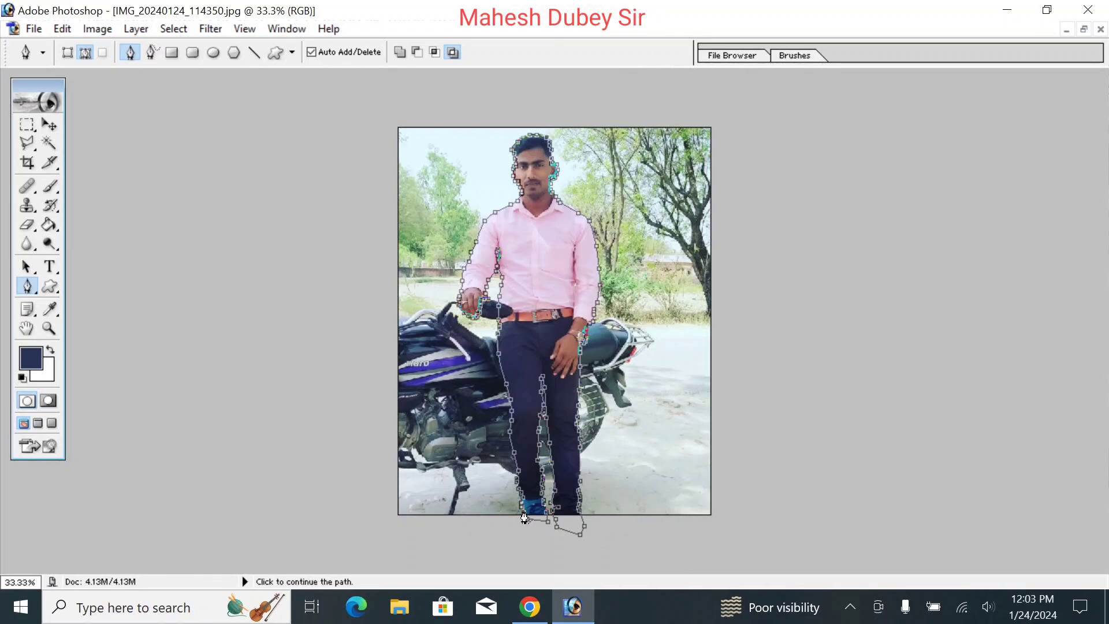
pyautogui.click(521, 502)
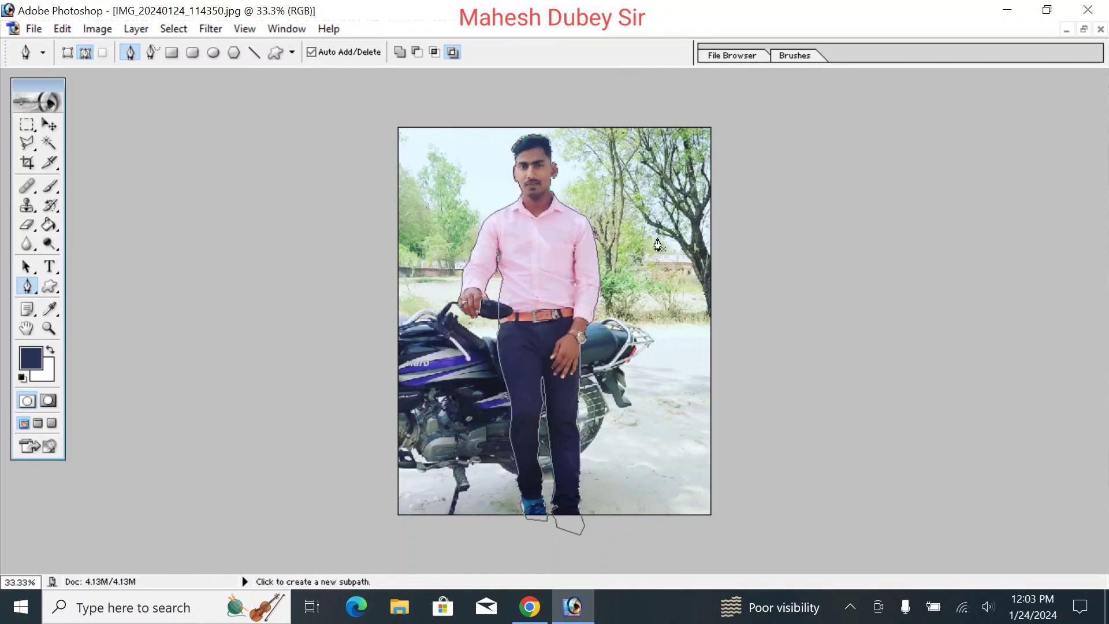
# Turn the man's path into a new anti-aliased selection with a feather radius of 1.3 pixels
pyautogui.hotkey('ctrl', '+')
pyautogui.hotkey('ctrl', '+')
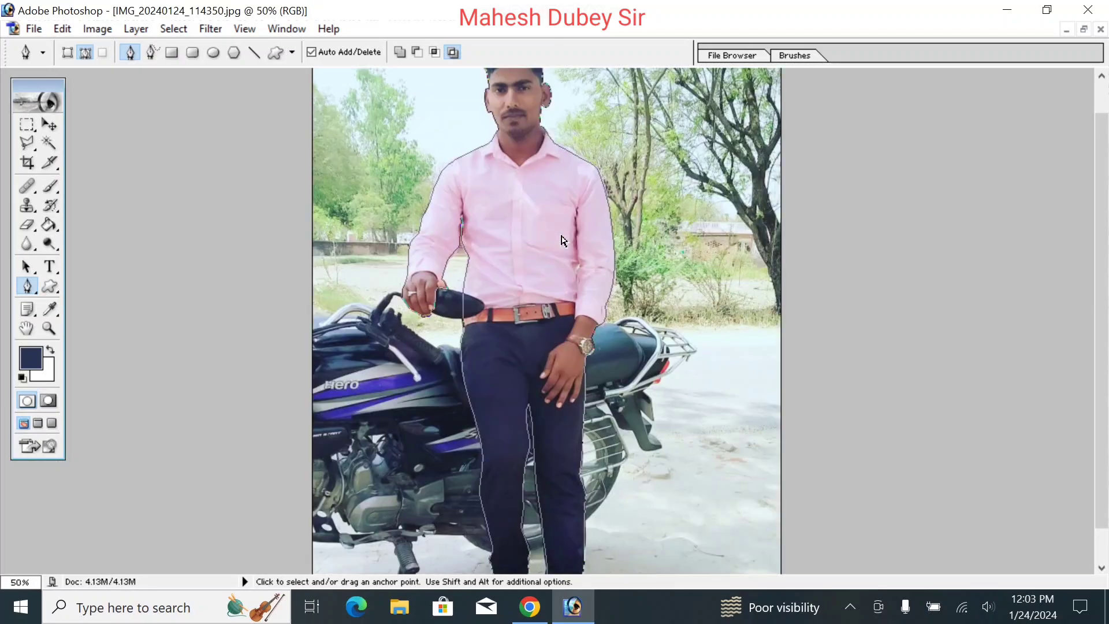
pyautogui.rightClick(562, 242)
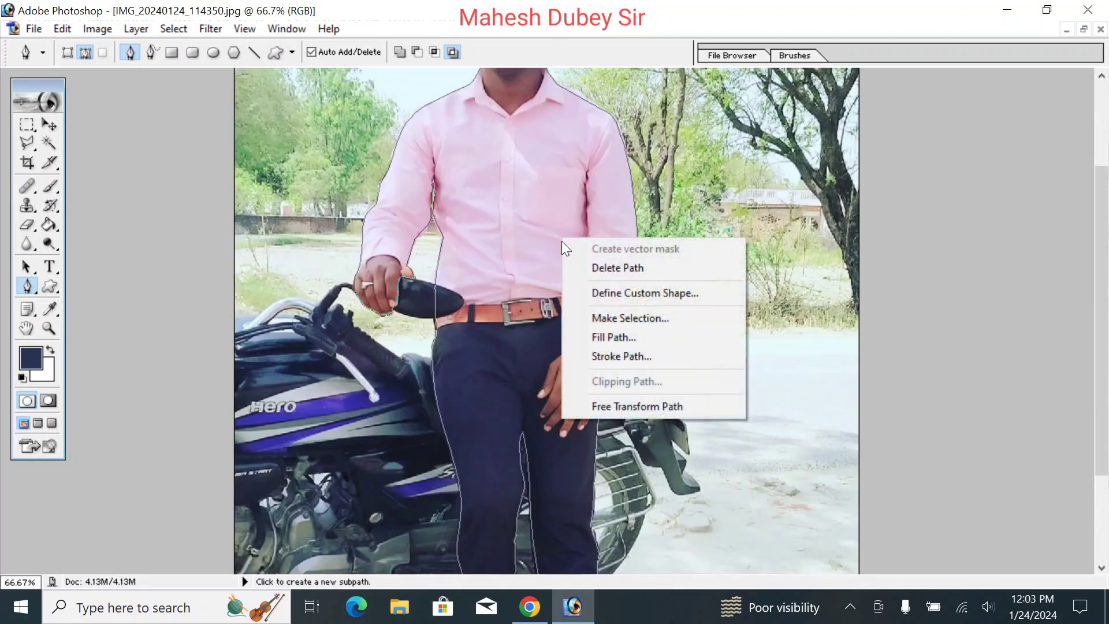
pyautogui.click(612, 317)
pyautogui.write('1.3')
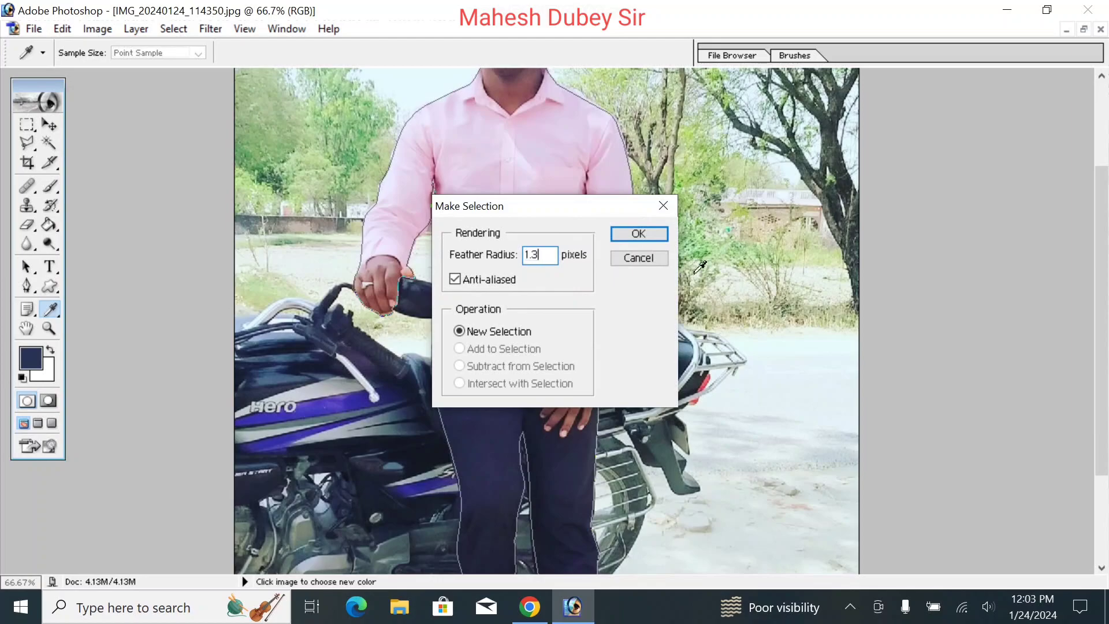
pyautogui.click(646, 233)
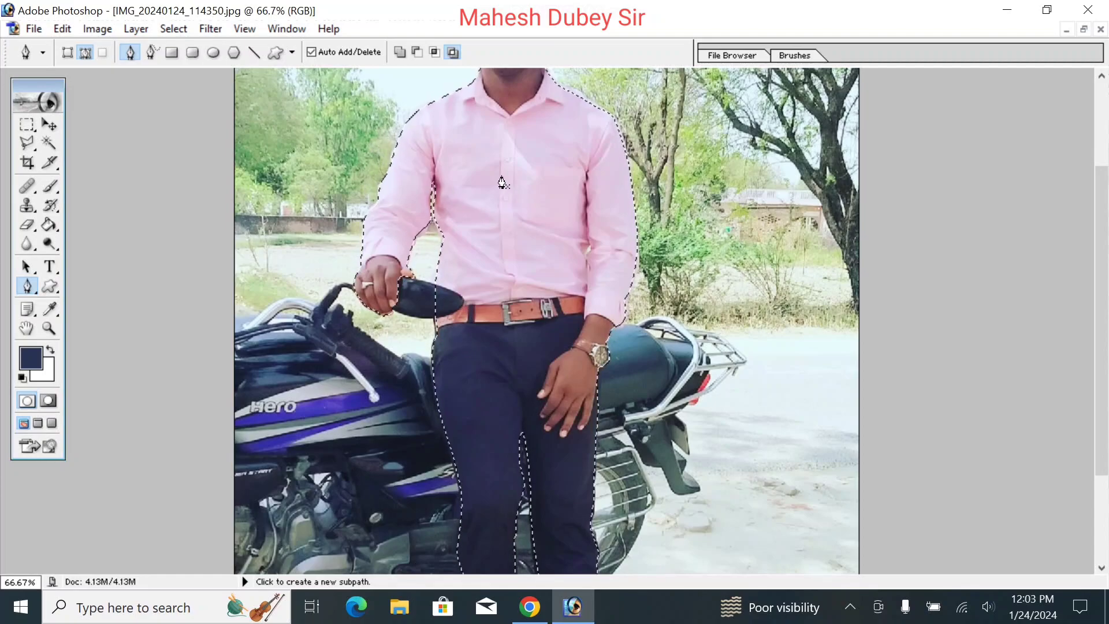
# Show the man's photo in a floating window at 33.3% zoom
pyautogui.hotkey('ctrl', '-')
pyautogui.hotkey('ctrl', '-')
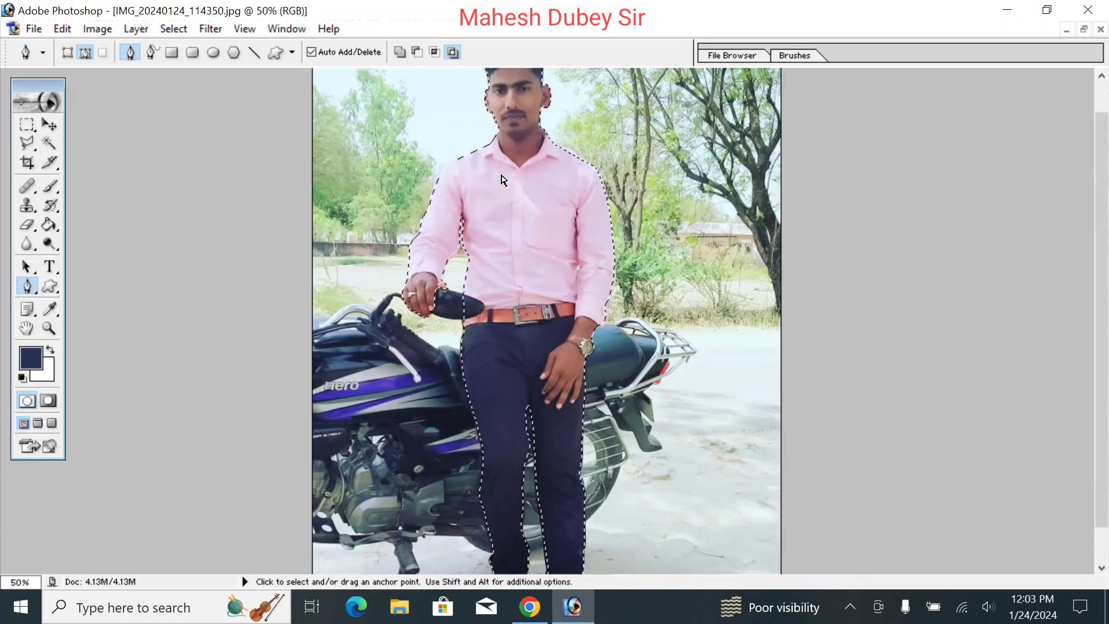
pyautogui.click(1083, 30)
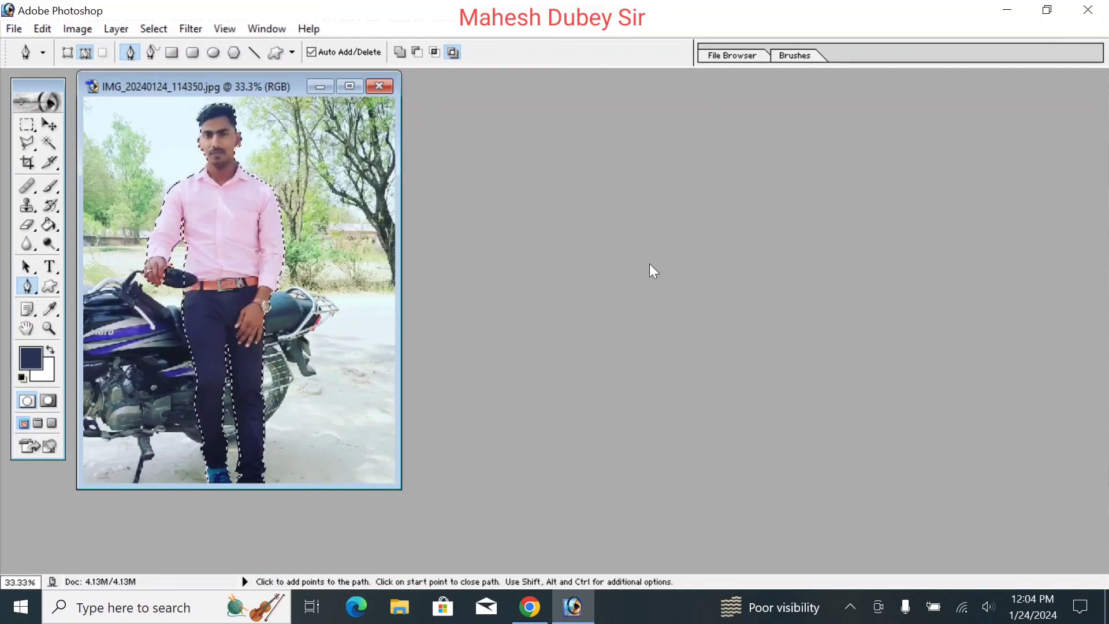
pyautogui.doubleClick(580, 372)
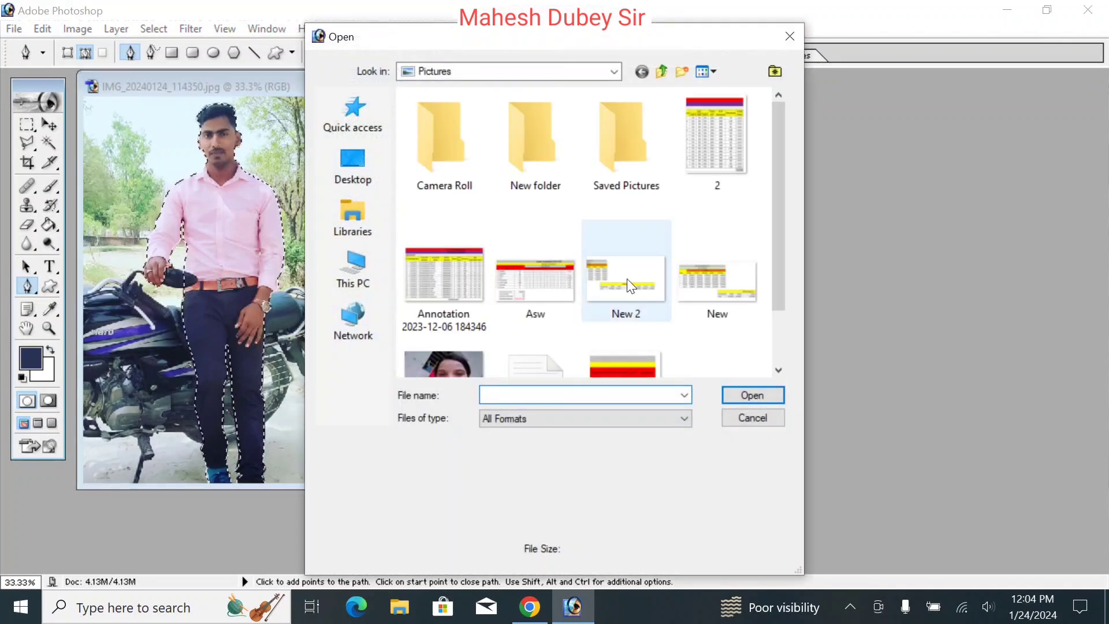
pyautogui.click(362, 172)
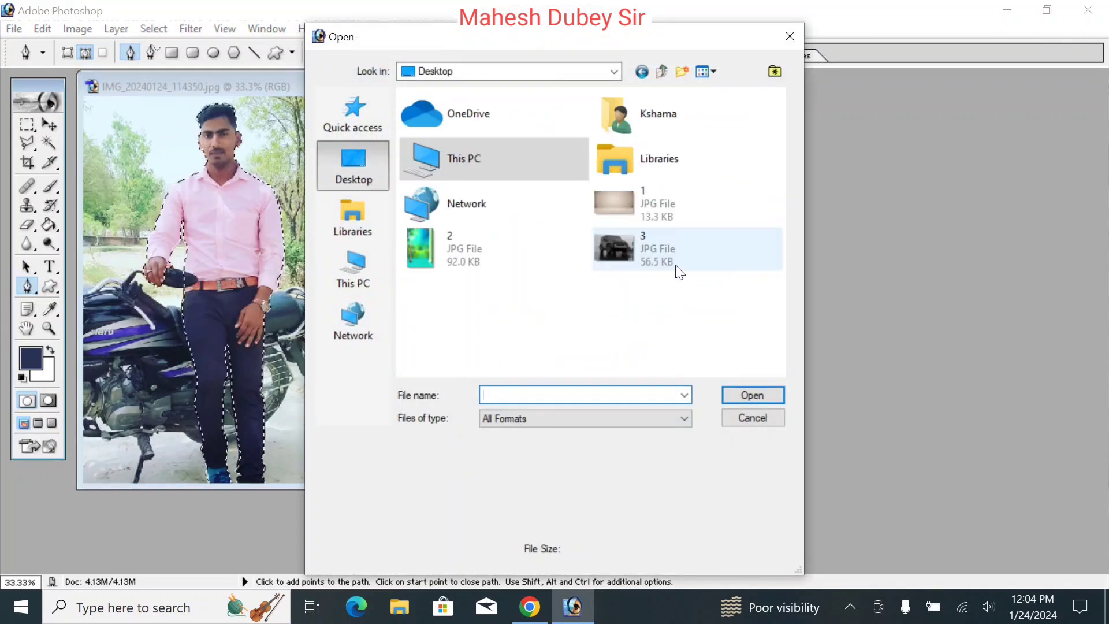
pyautogui.press('Escape')
# Open the jeep photo 3.jpg from the Desktop
pyautogui.click(15, 32)
pyautogui.click(34, 64)
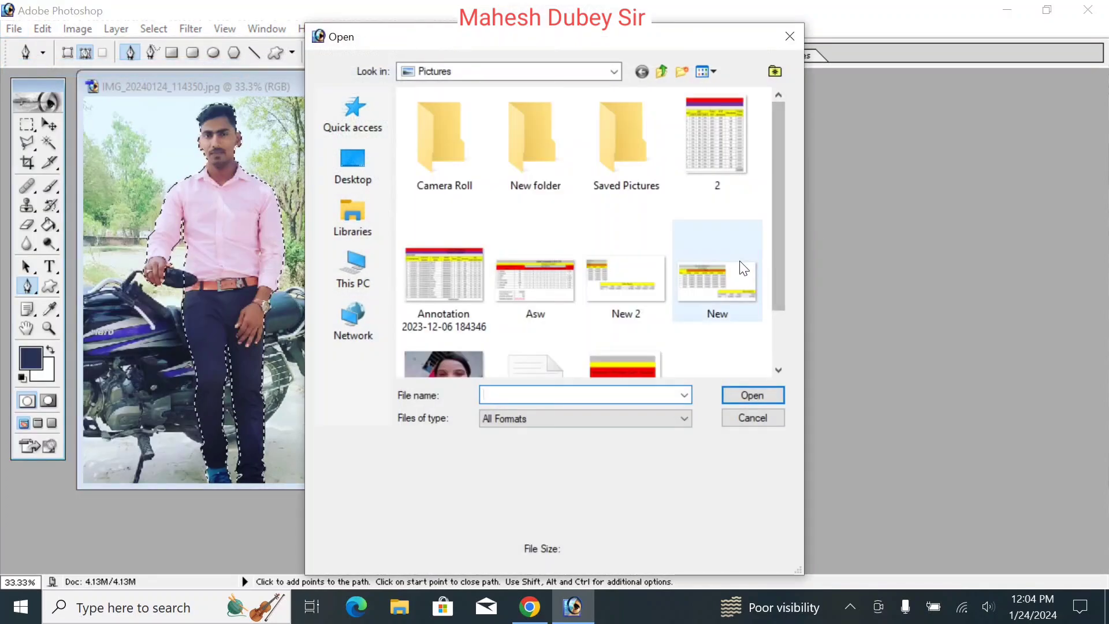
pyautogui.click(353, 168)
pyautogui.doubleClick(642, 240)
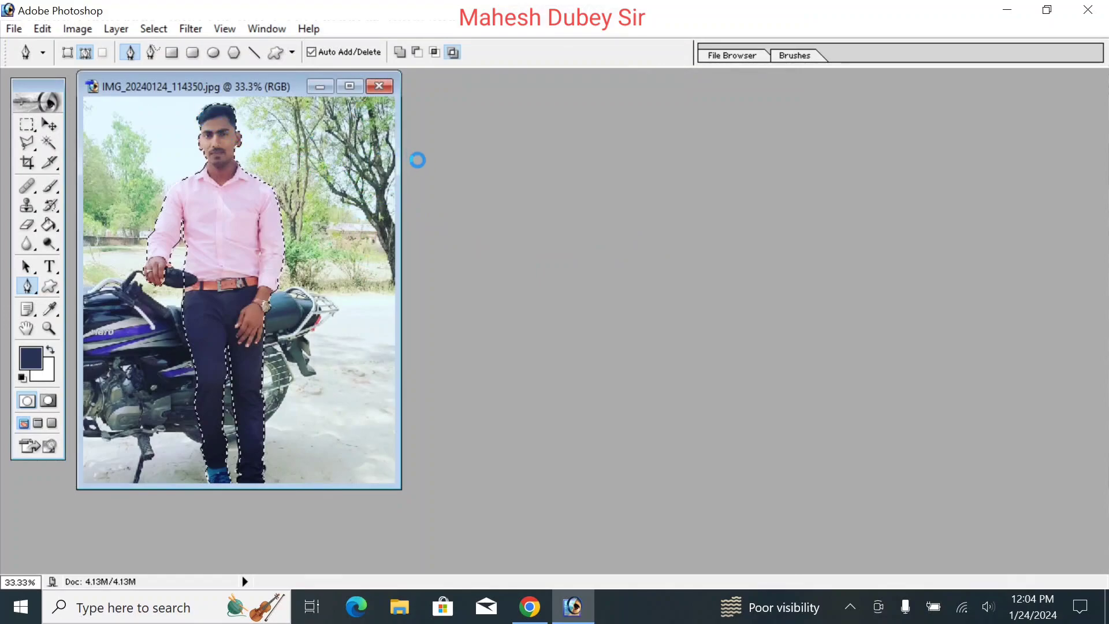
# Place the jeep photo's window beside the man's photo and briefly view it maximized
pyautogui.moveTo(439, 94); pyautogui.dragTo(791, 124)
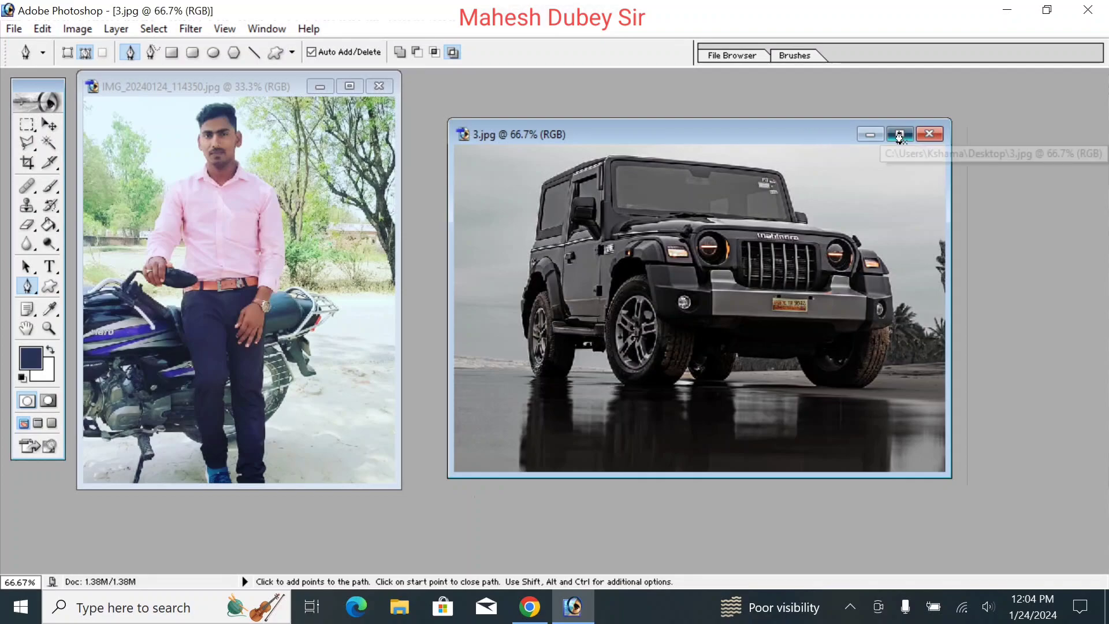
pyautogui.click(898, 130)
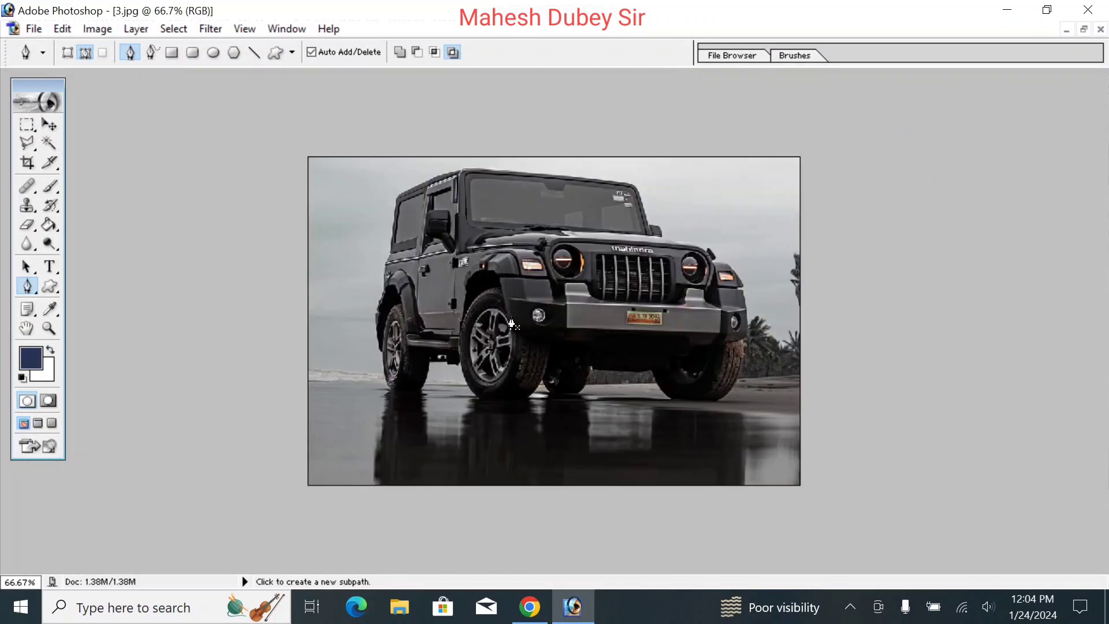
pyautogui.click(1084, 30)
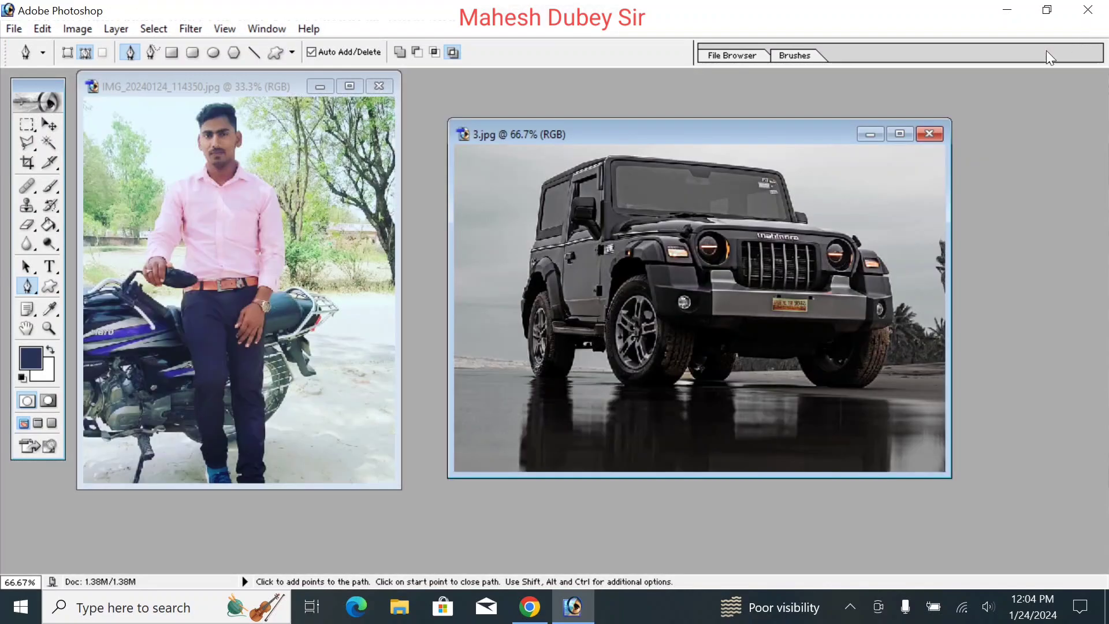
# Copy the selected man onto the jeep photo with the Move tool, maximize that image and position him in front of the jeep
pyautogui.click(49, 124)
pyautogui.click(227, 191)
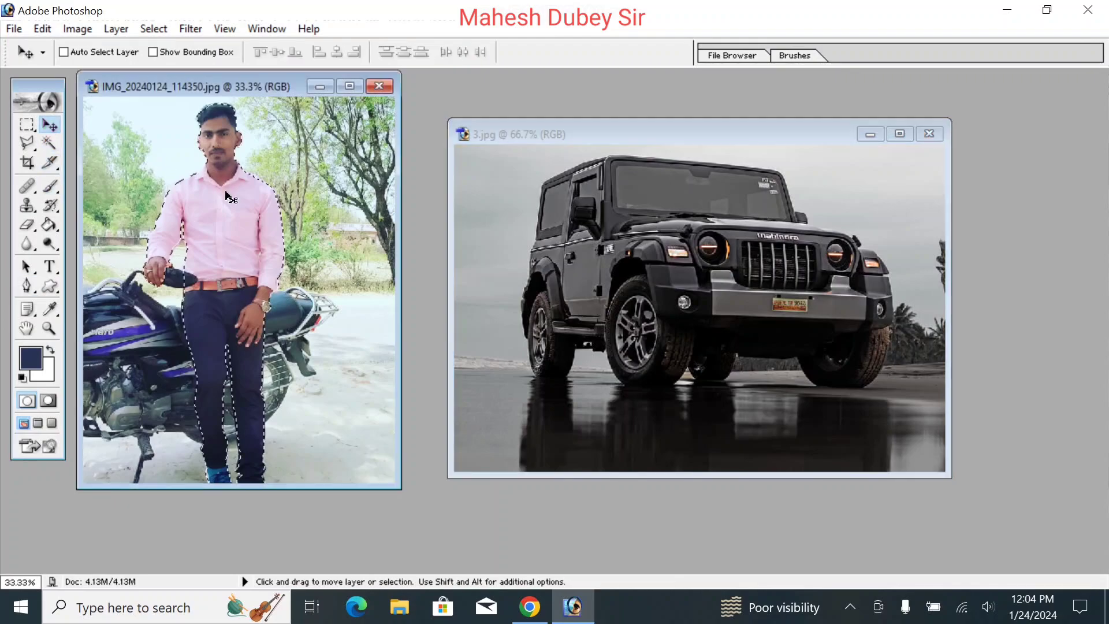
pyautogui.moveTo(231, 203); pyautogui.dragTo(716, 300)
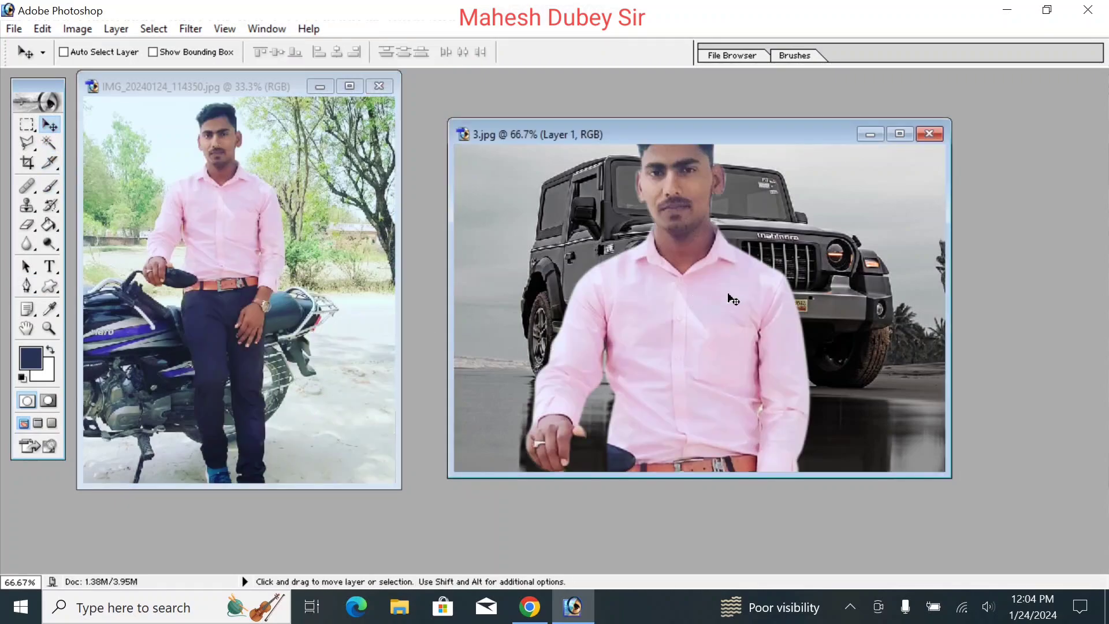
pyautogui.click(899, 137)
pyautogui.moveTo(539, 334)
pyautogui.mouseDown()
pyautogui.moveTo(562, 397)
pyautogui.moveTo(558, 350)
pyautogui.moveTo(536, 344)
pyautogui.mouseUp()
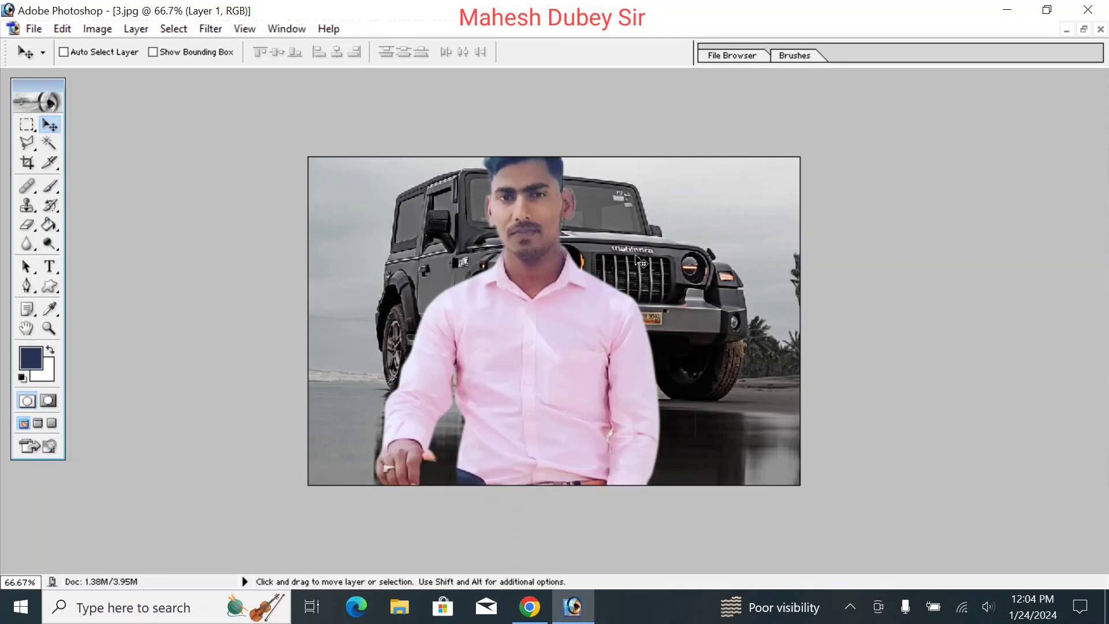
# Make the jeep photo's Background layer active and create a new white RGB document with the 5 x 7 preset
pyautogui.rightClick(664, 243)
pyautogui.click(696, 233)
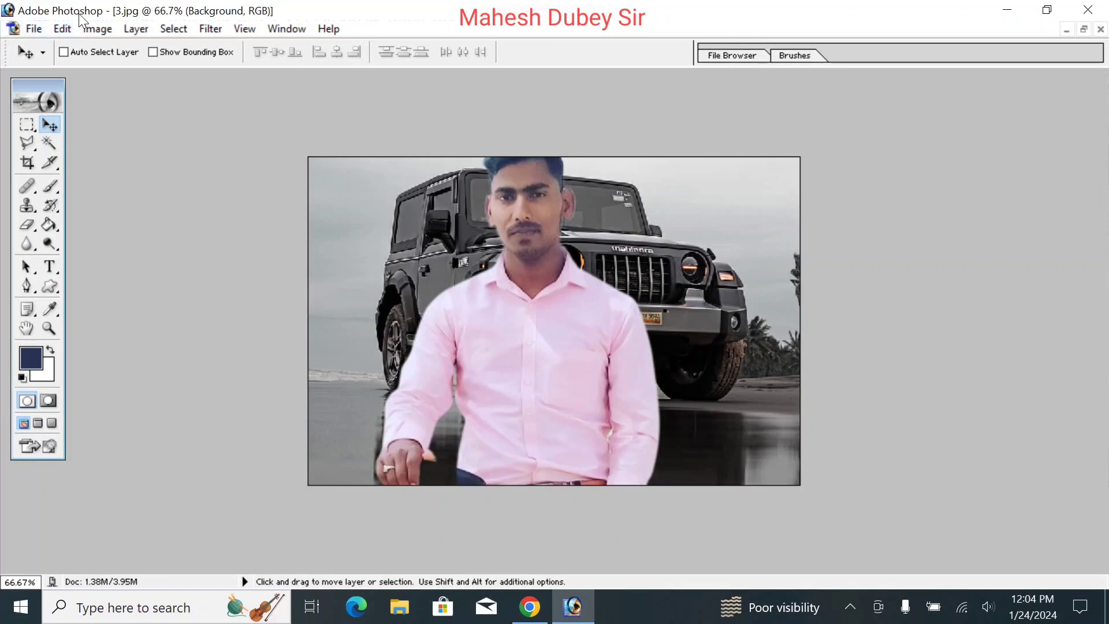
pyautogui.click(44, 29)
pyautogui.click(46, 49)
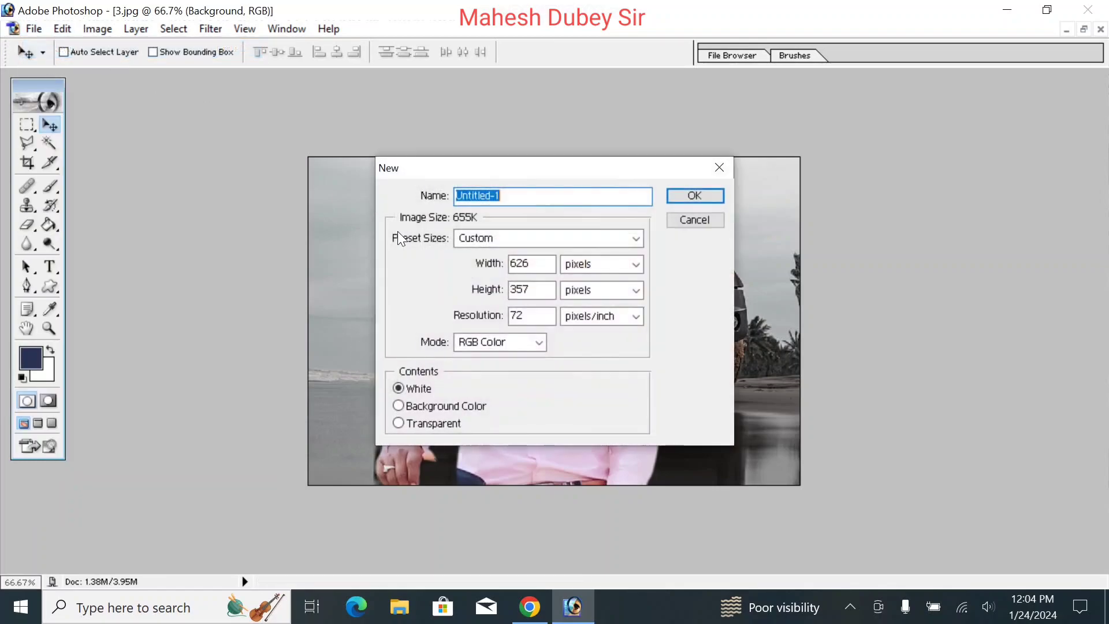
pyautogui.click(494, 242)
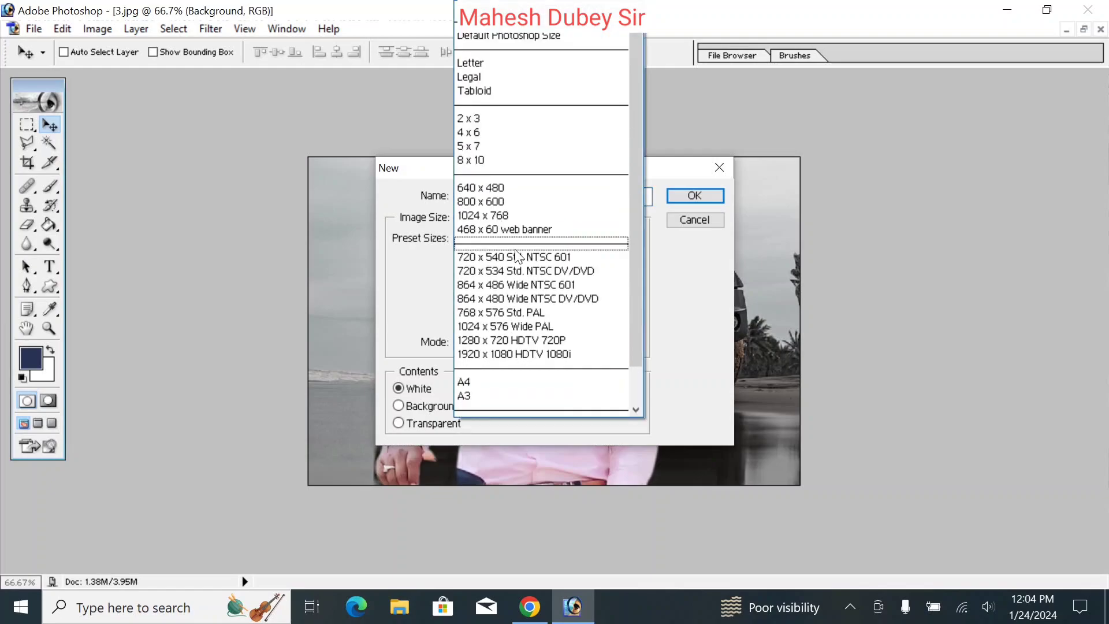
pyautogui.click(491, 152)
pyautogui.click(694, 196)
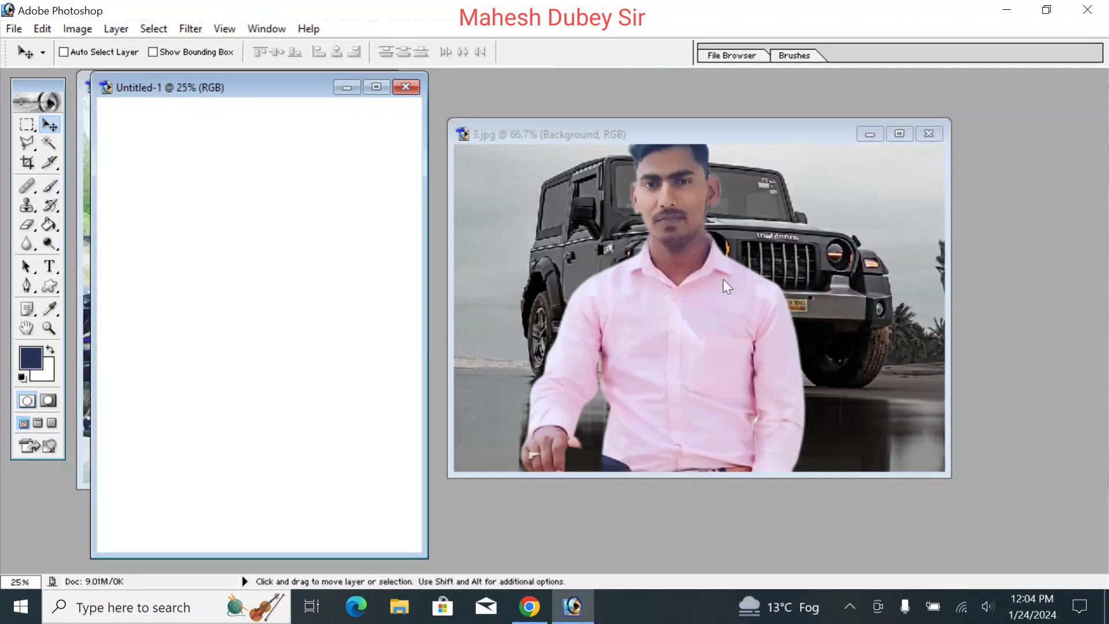
# Display the Layers palette, copy the jeep Background layer from 3.jpg into the new document, and place it on the maximized page
pyautogui.click(869, 248)
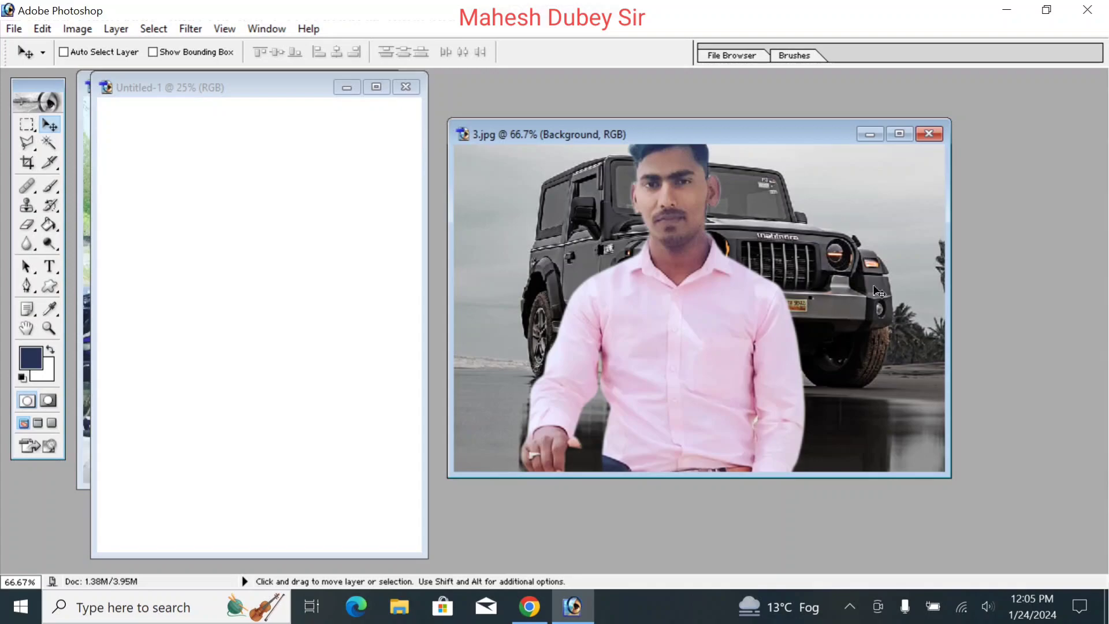
pyautogui.click(276, 28)
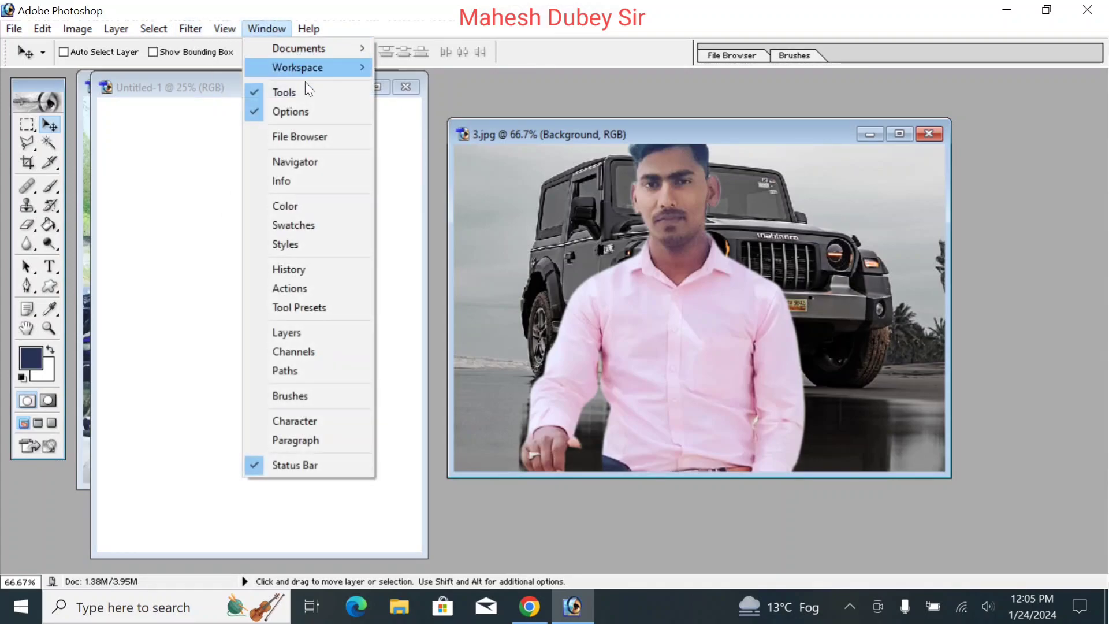
pyautogui.click(303, 333)
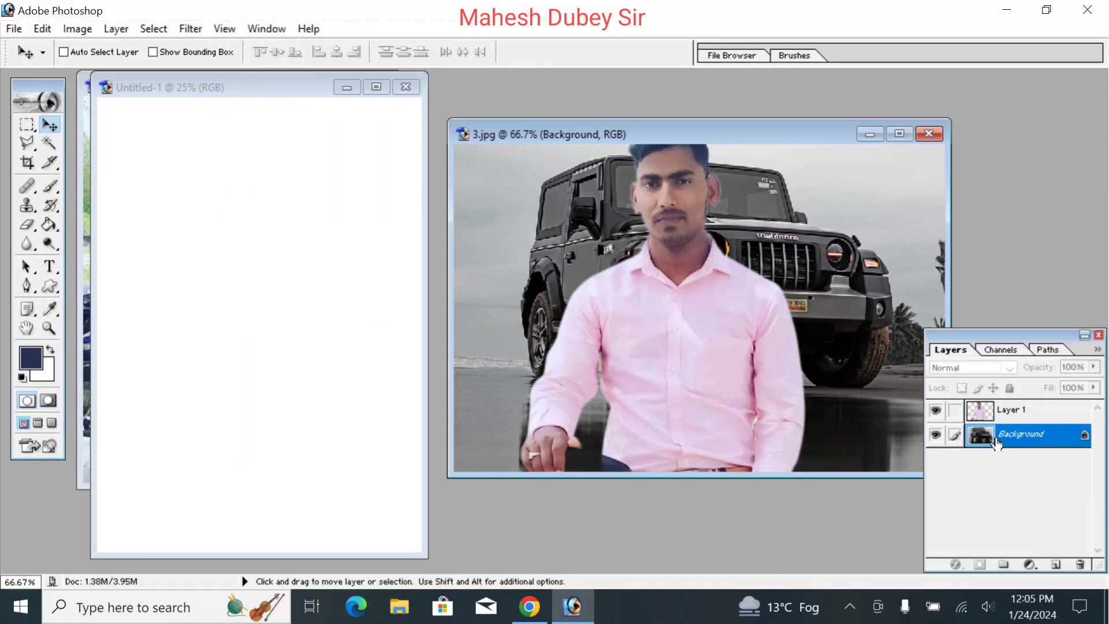
pyautogui.moveTo(873, 351); pyautogui.dragTo(216, 319)
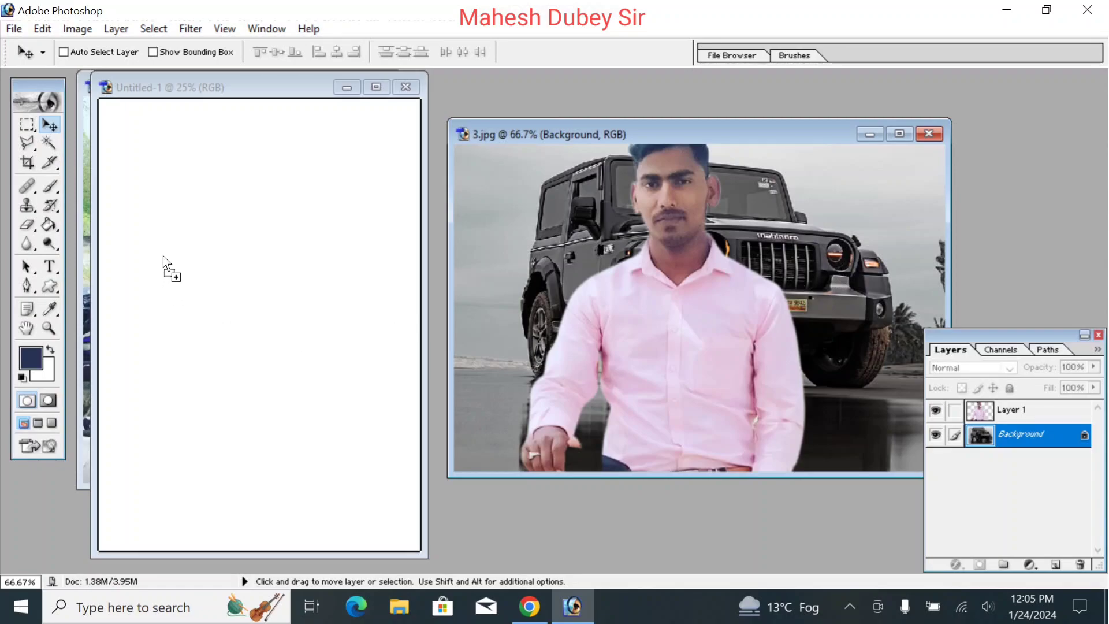
pyautogui.moveTo(163, 255); pyautogui.dragTo(164, 257)
pyautogui.click(376, 87)
pyautogui.moveTo(411, 301); pyautogui.dragTo(507, 265)
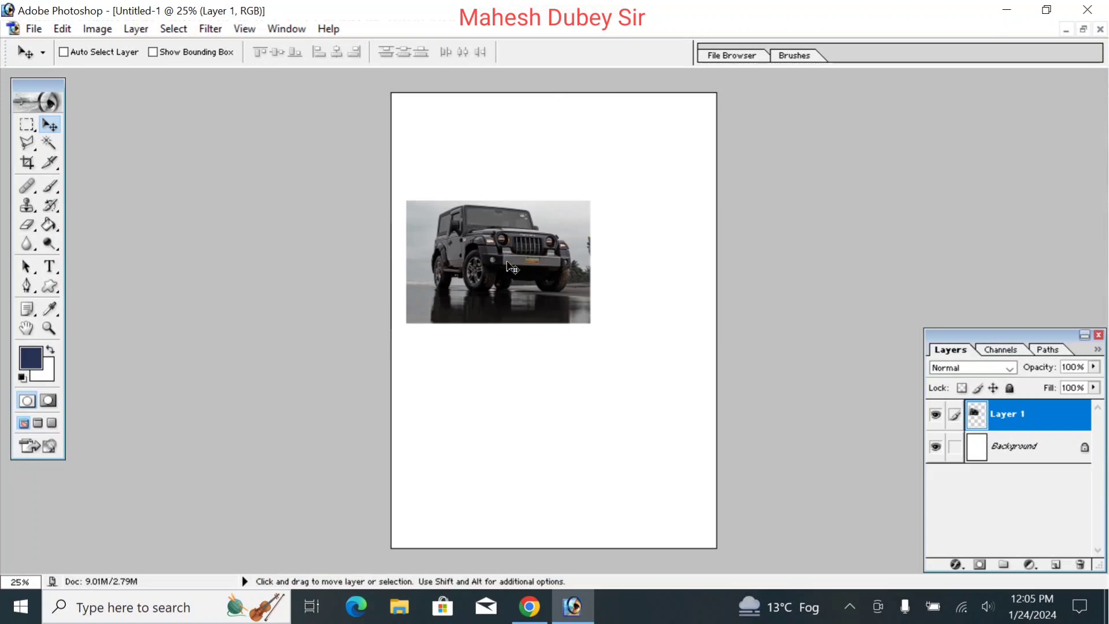
# Enlarge the jeep layer with Free Transform to about 249% width and stretch it slightly taller, so it covers the page width
pyautogui.hotkey('ctrl', 't')
pyautogui.moveTo(594, 324); pyautogui.dragTo(714, 398)
pyautogui.moveTo(563, 278); pyautogui.dragTo(590, 294)
pyautogui.moveTo(739, 417); pyautogui.dragTo(763, 438)
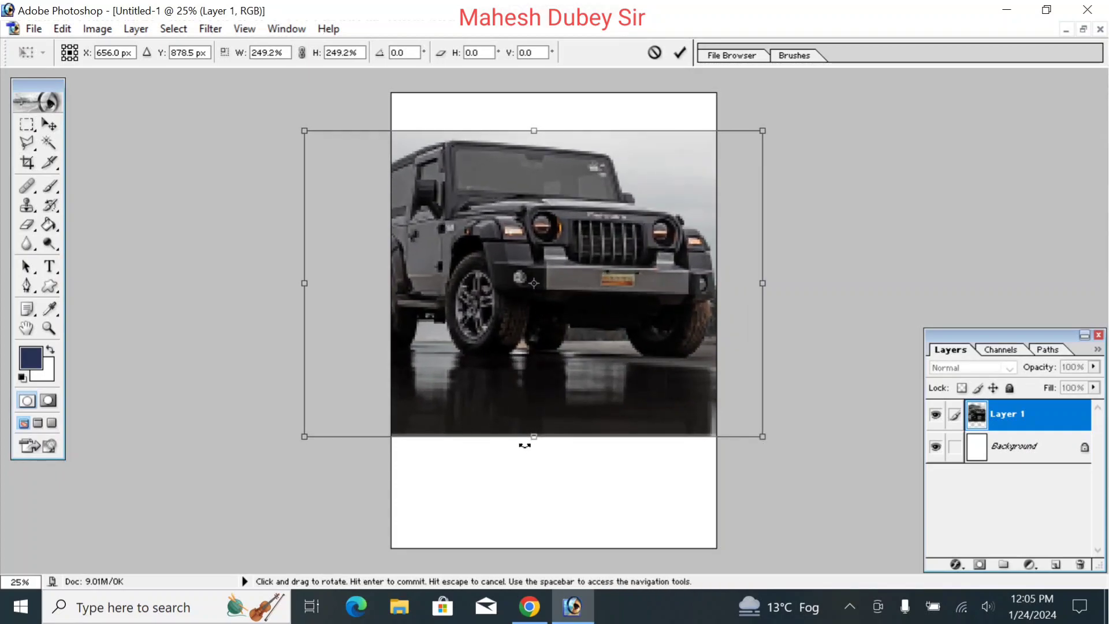
pyautogui.moveTo(535, 429); pyautogui.dragTo(535, 446)
pyautogui.press('Return')
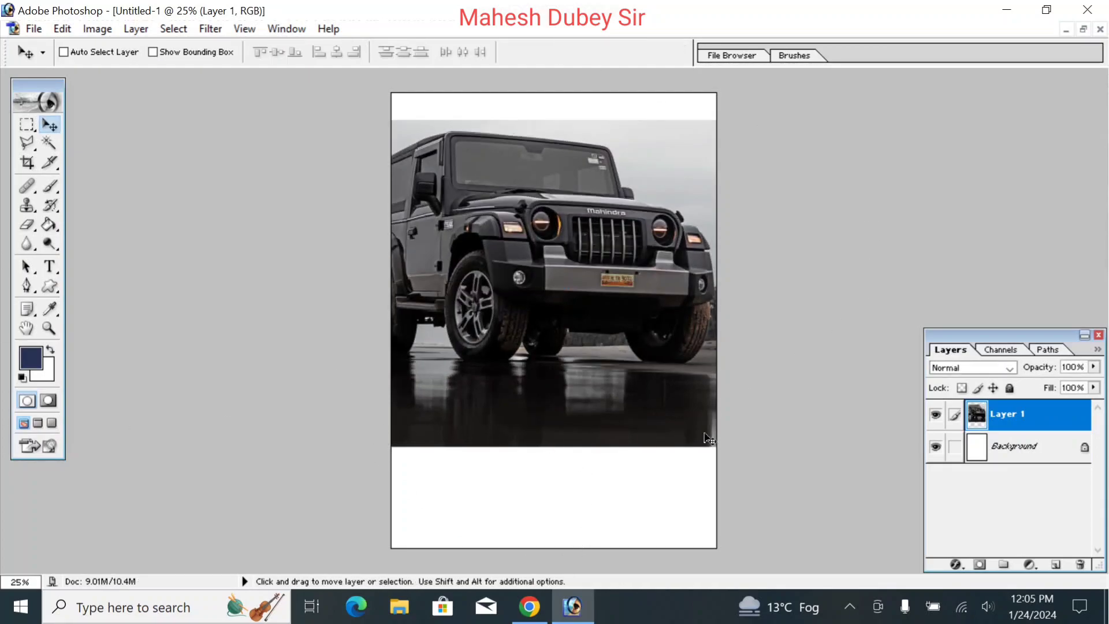
# Copy a full-width strip of the dark floor along the jeep image's lower edge to a new layer
pyautogui.press('m')
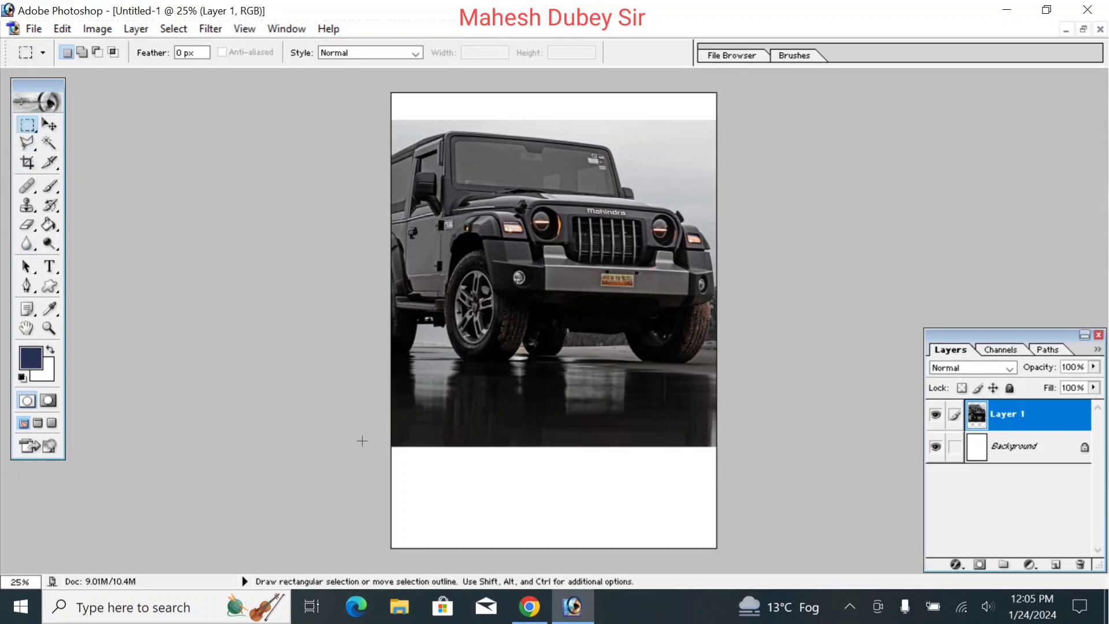
pyautogui.moveTo(361, 405); pyautogui.dragTo(463, 433)
pyautogui.moveTo(728, 476); pyautogui.dragTo(719, 478)
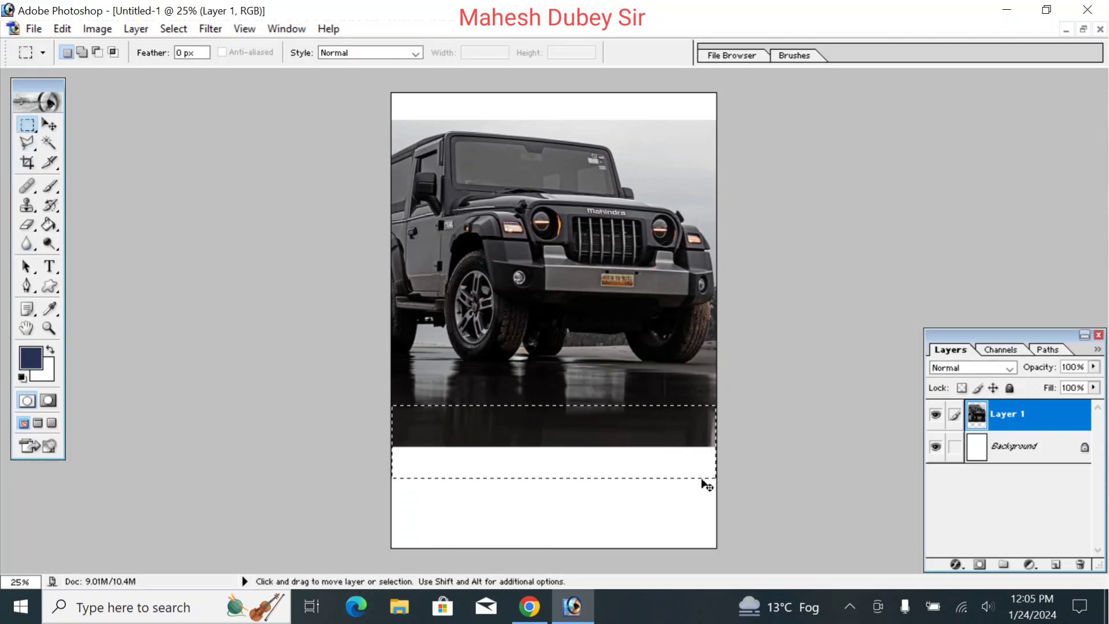
pyautogui.hotkey('ctrl', 'j')
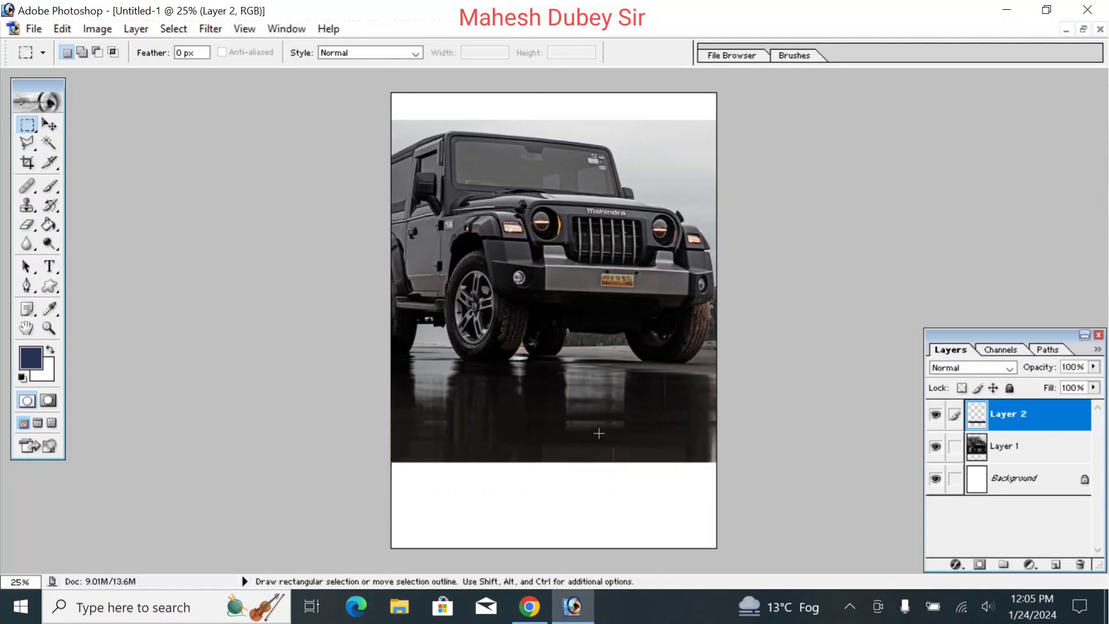
# Move the floor strip up slightly and stretch it down to the page's bottom edge with Free Transform
pyautogui.press('b')
pyautogui.press('v')
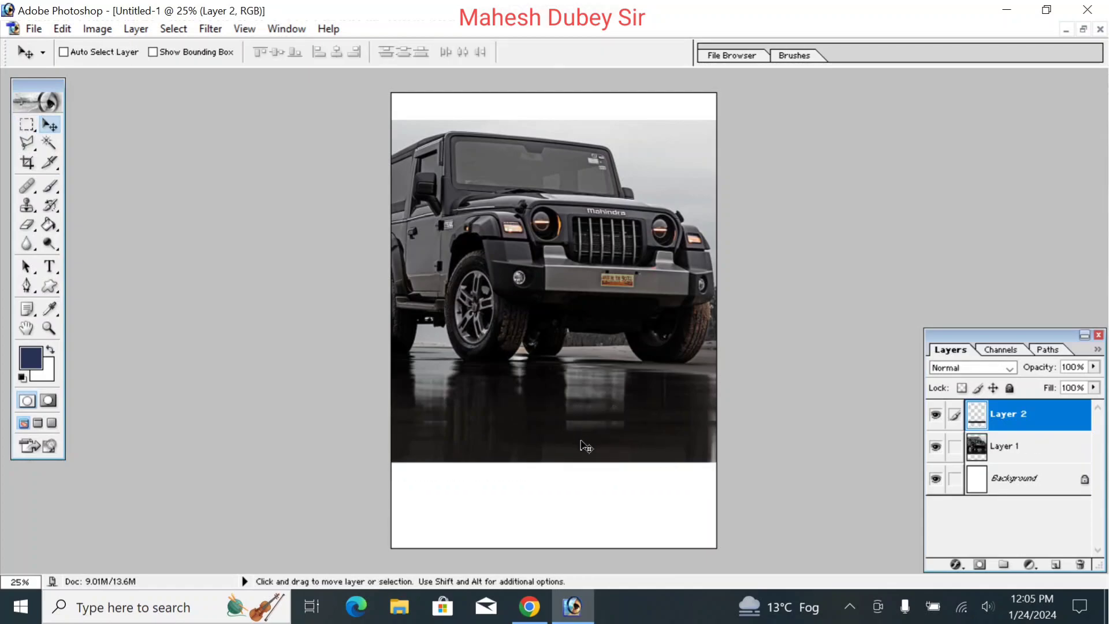
pyautogui.moveTo(558, 446)
pyautogui.mouseDown()
pyautogui.moveTo(552, 470)
pyautogui.moveTo(556, 430)
pyautogui.mouseUp()
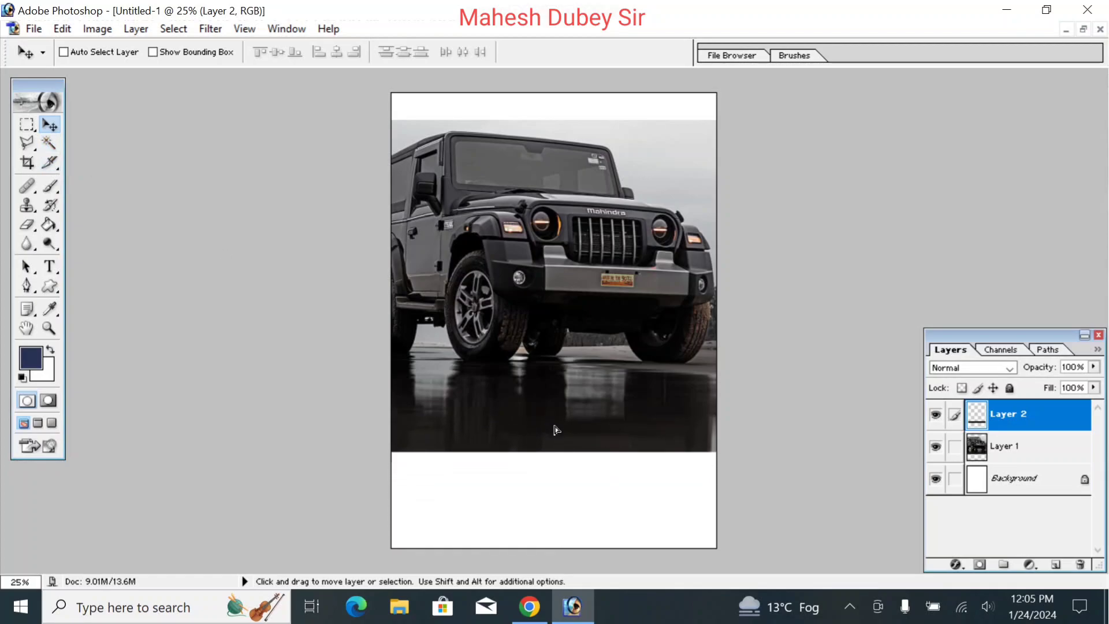
pyautogui.hotkey('ctrl', 't')
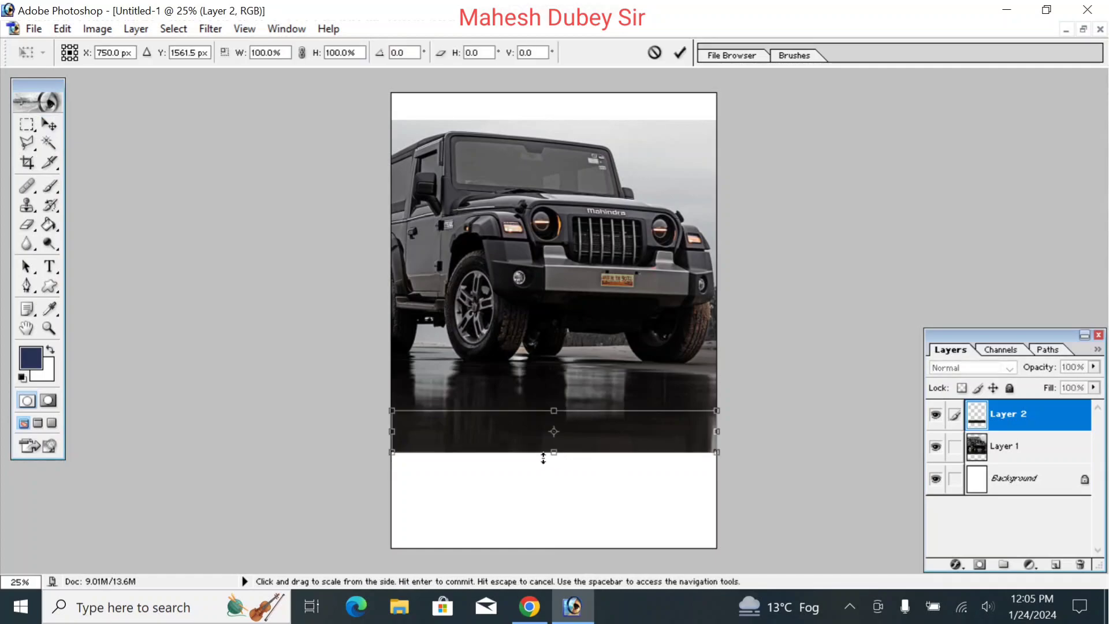
pyautogui.moveTo(543, 455); pyautogui.dragTo(555, 559)
pyautogui.press('Return')
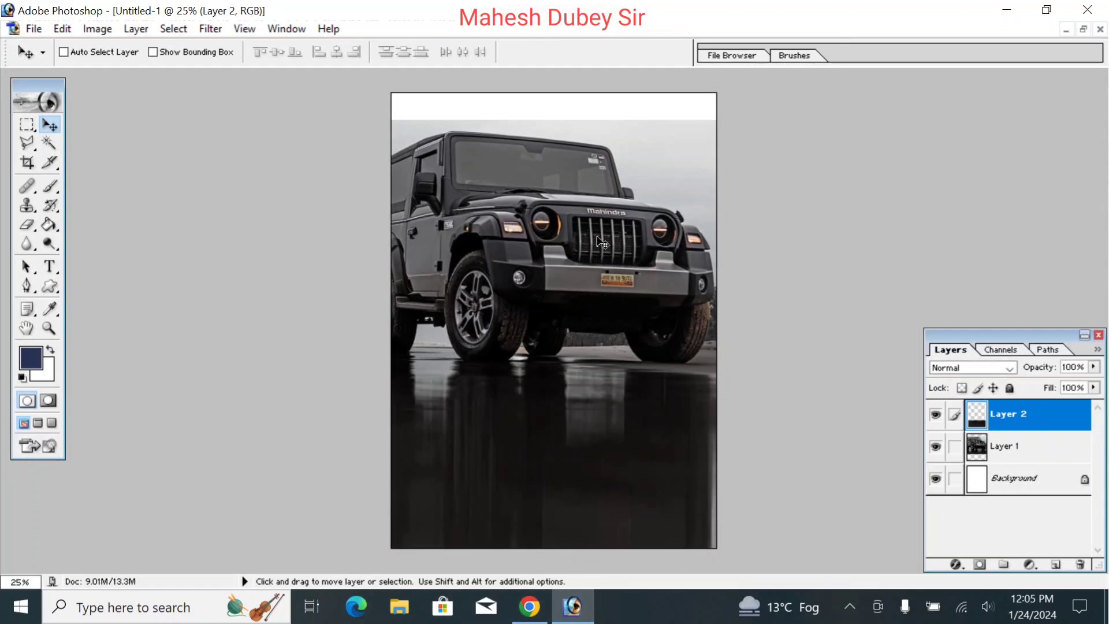
# Copy a full-width strip of sky along the top edge of the jeep image on Layer 1 to a new layer
pyautogui.click(25, 125)
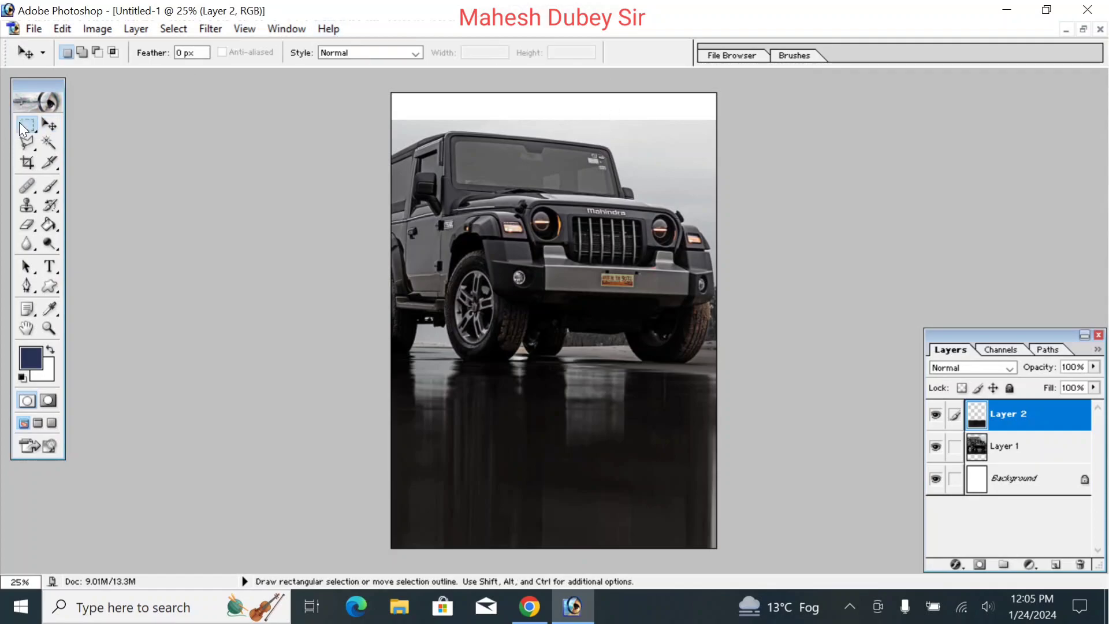
pyautogui.click(1000, 449)
pyautogui.moveTo(392, 105); pyautogui.dragTo(734, 129)
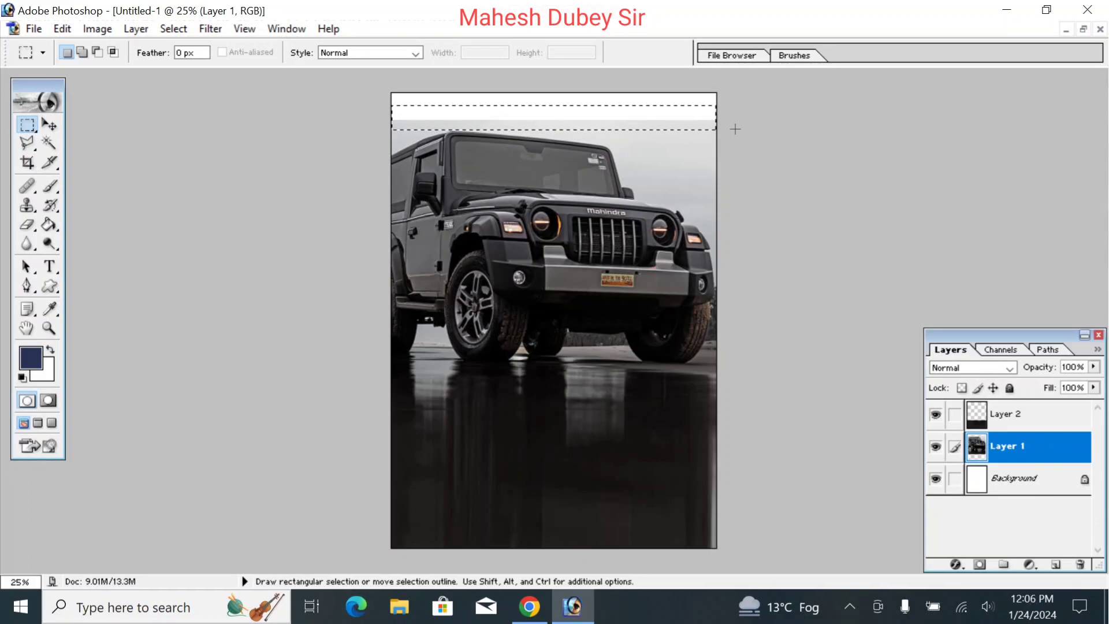
pyautogui.hotkey('ctrl', 'j')
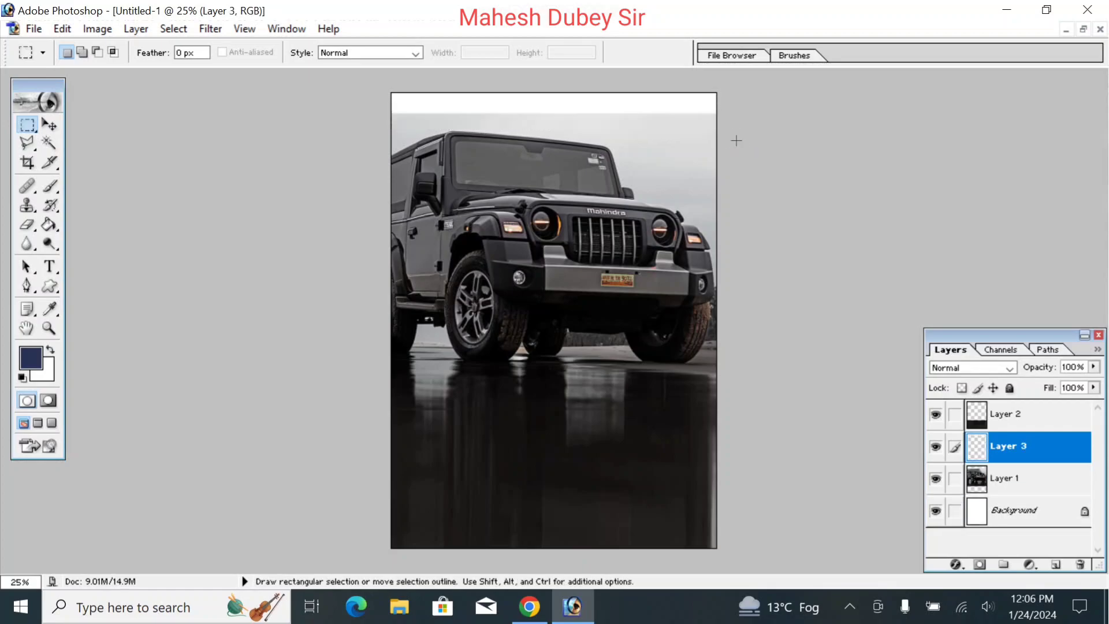
# Stretch the sky strip upward to about 458% height with Free Transform to cover the white gap above the jeep
pyautogui.click(49, 124)
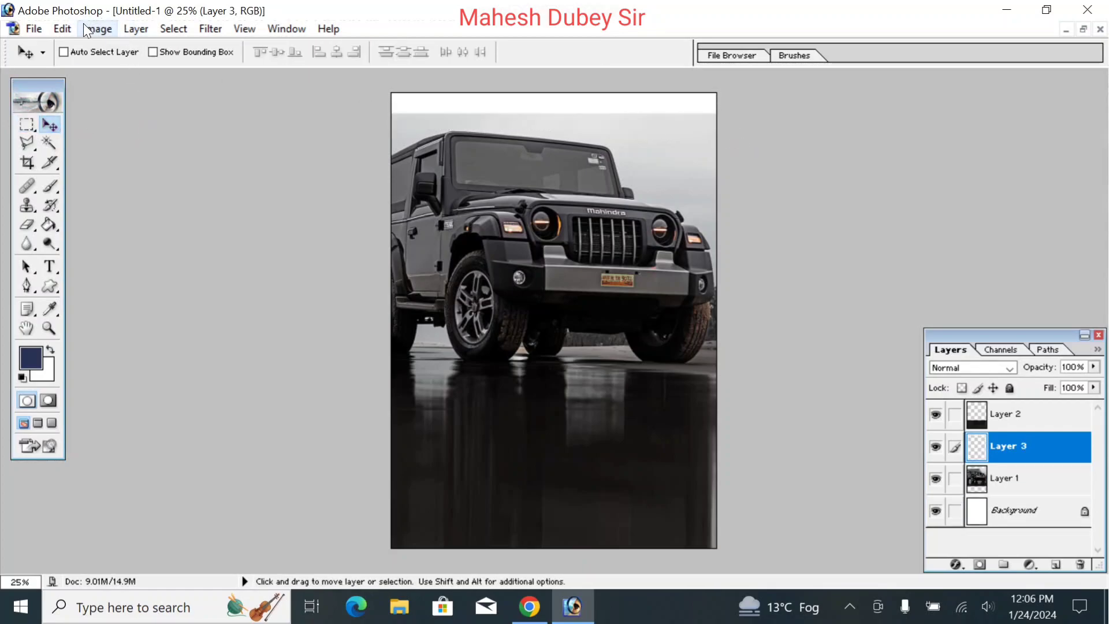
pyautogui.click(62, 28)
pyautogui.click(165, 346)
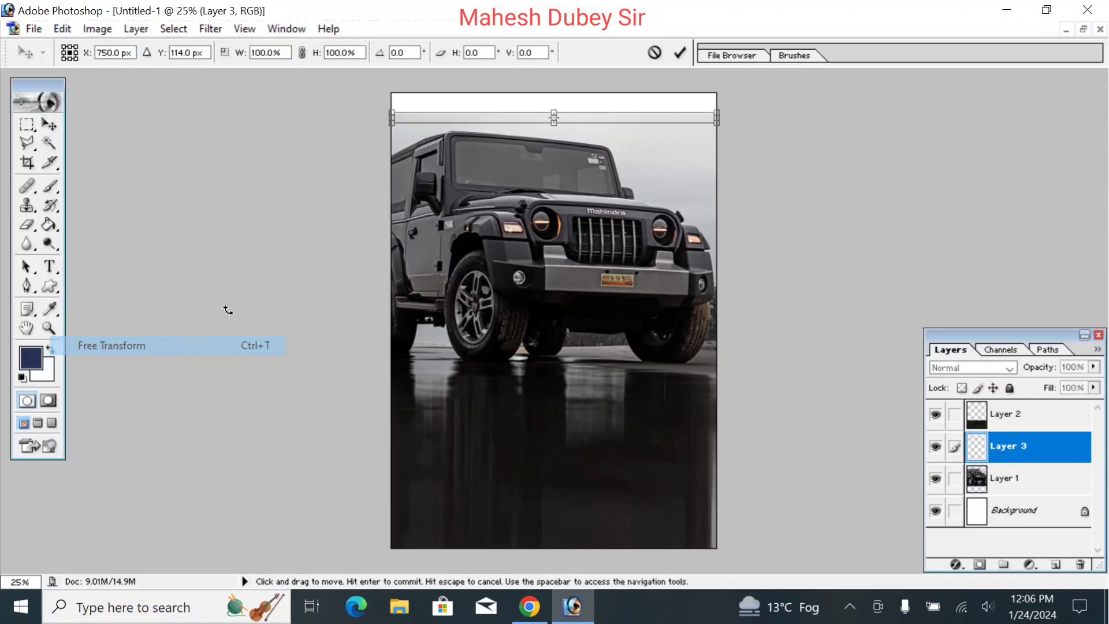
pyautogui.moveTo(554, 113); pyautogui.dragTo(550, 74)
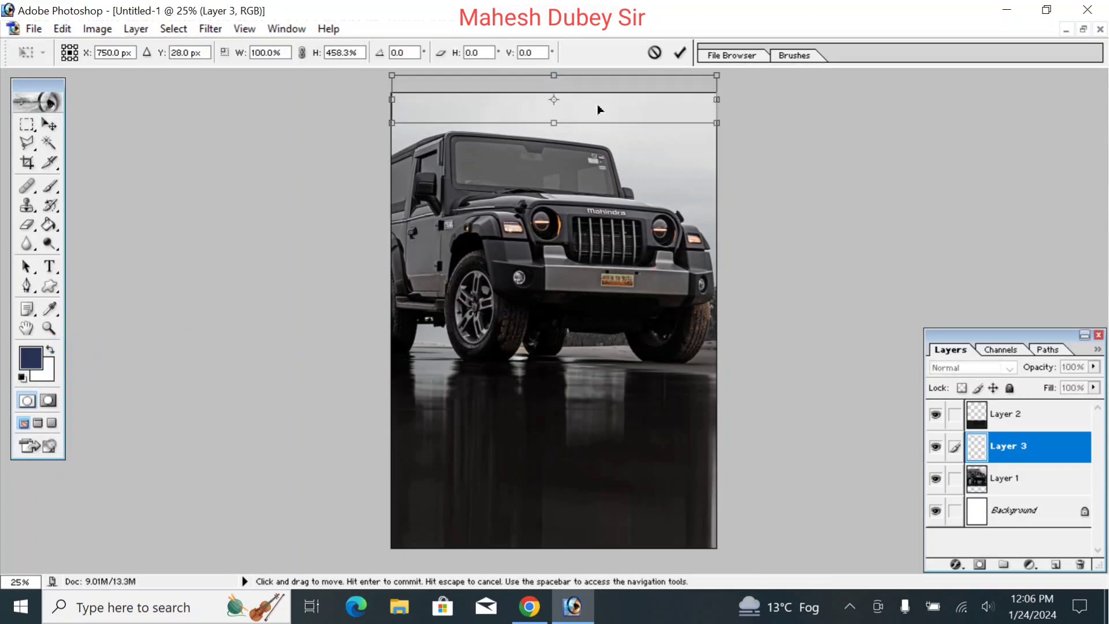
pyautogui.press('Return')
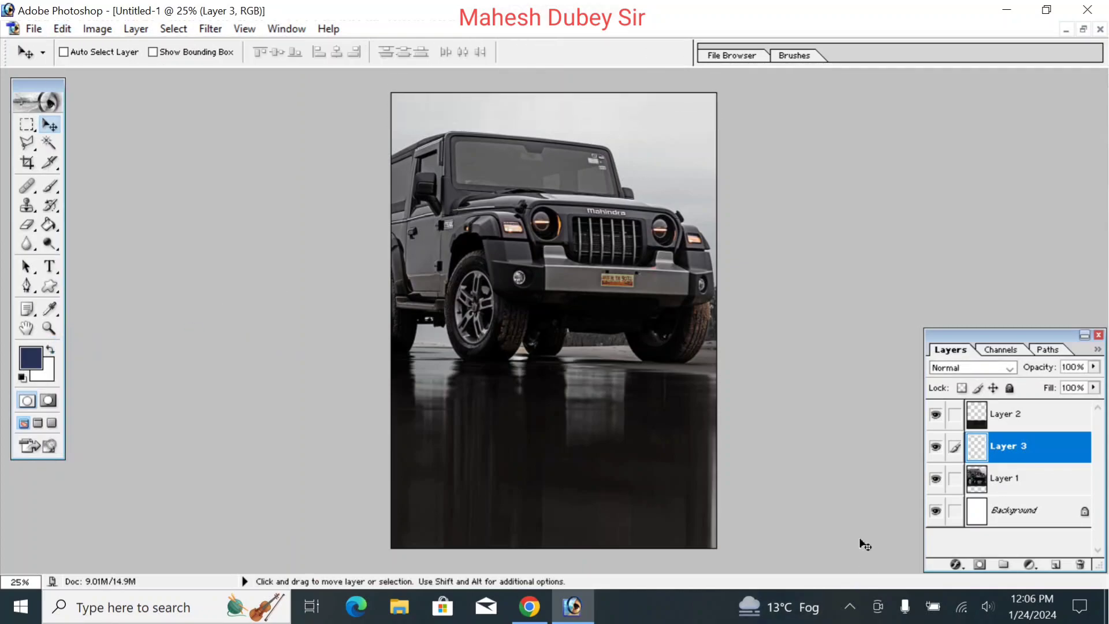
# Copy the man's layer from 3.jpg into the 5 x 7 document, maximize that document and place him in front of the jeep
pyautogui.click(1083, 29)
pyautogui.click(719, 335)
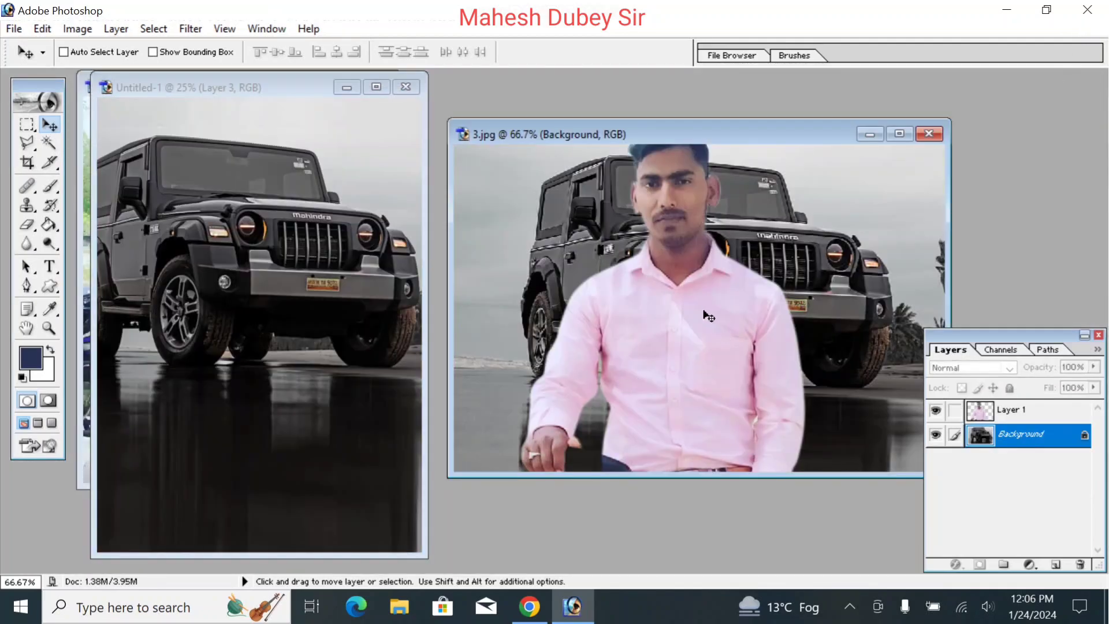
pyautogui.click(987, 415)
pyautogui.moveTo(707, 317); pyautogui.dragTo(254, 355)
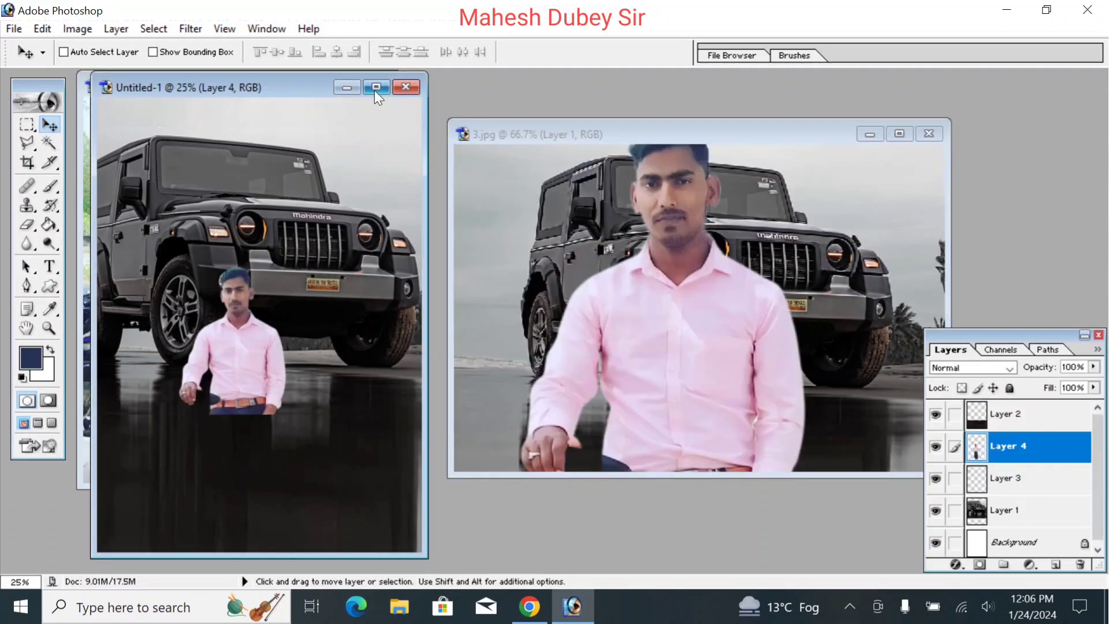
pyautogui.click(376, 87)
pyautogui.moveTo(569, 375); pyautogui.dragTo(569, 254)
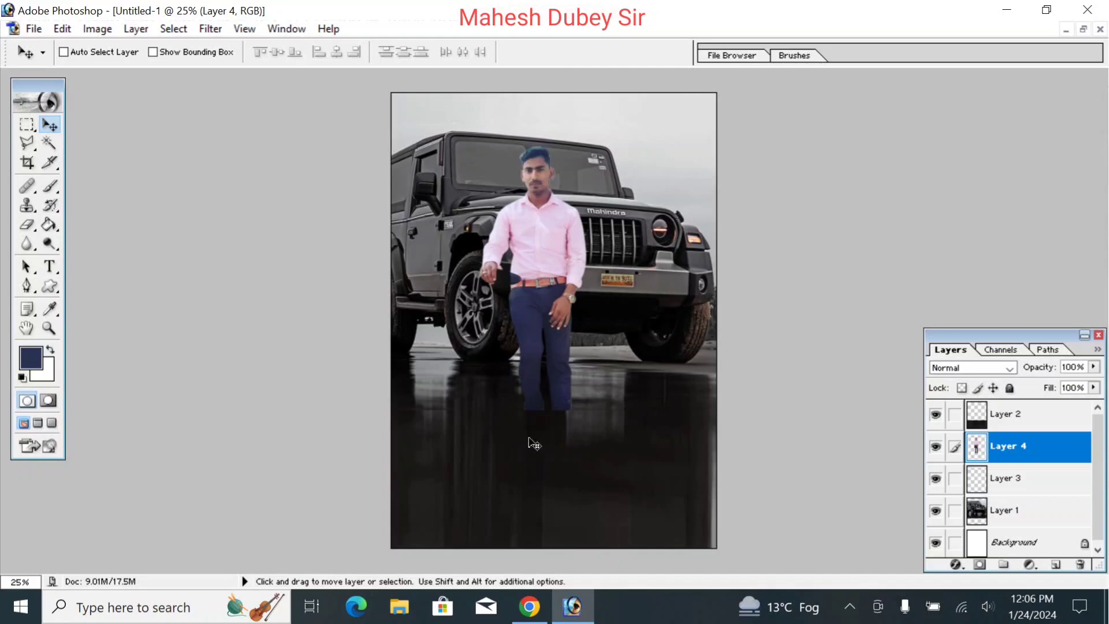
# Bring the man's layer above the floor strip and enlarge him proportionally around his centre to nearly the full page height
pyautogui.hotkey('ctrl', ']')
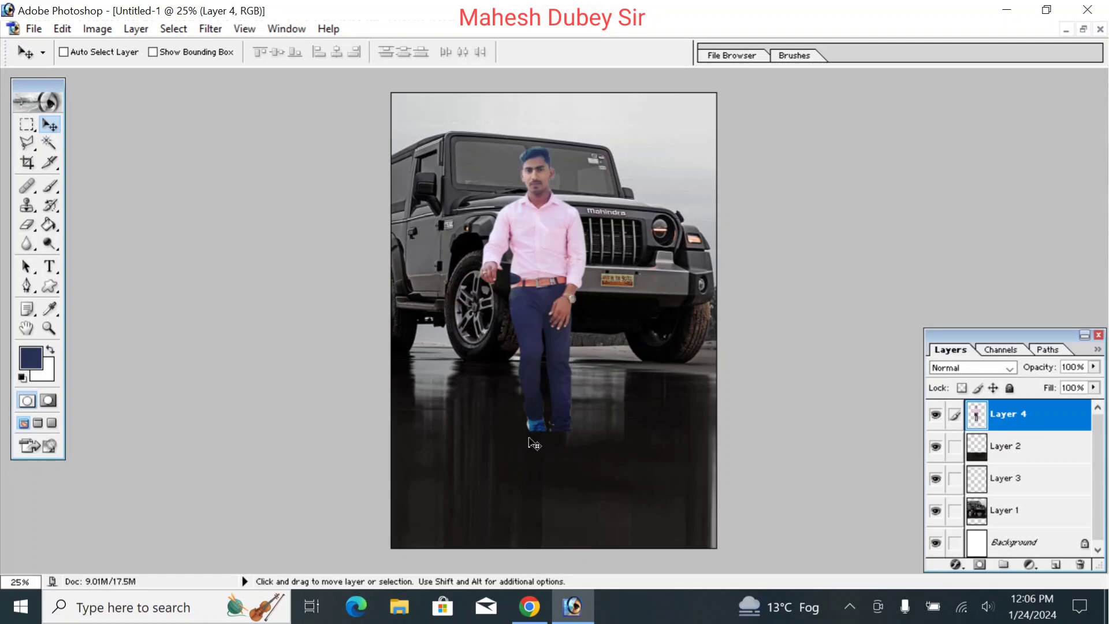
pyautogui.moveTo(543, 355); pyautogui.dragTo(529, 385)
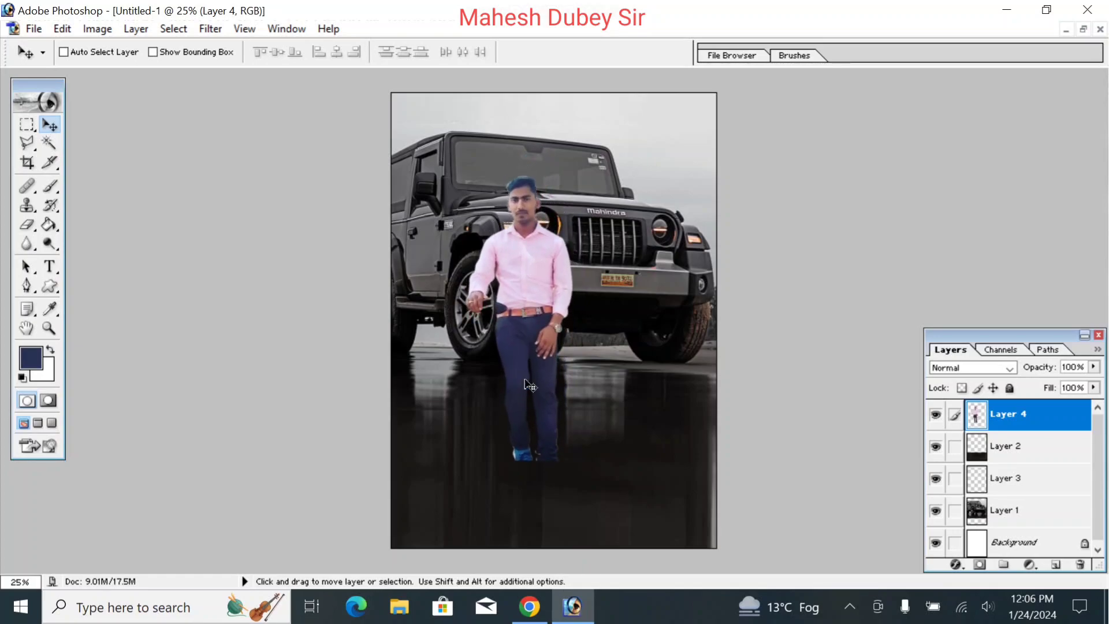
pyautogui.hotkey('ctrl', 't')
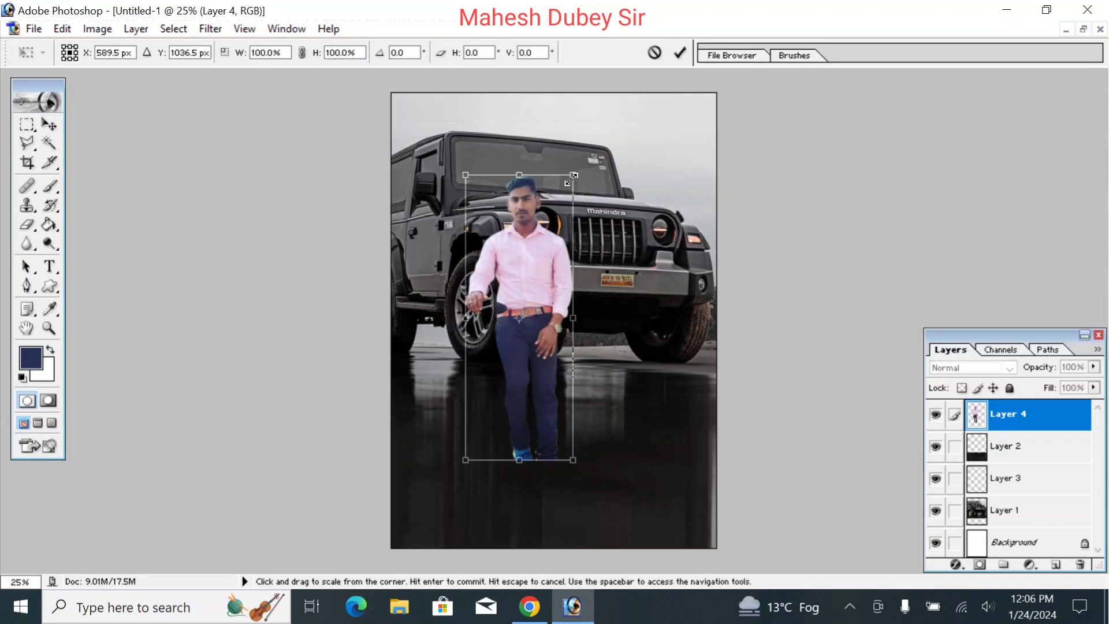
pyautogui.moveTo(573, 174); pyautogui.dragTo(633, 117)
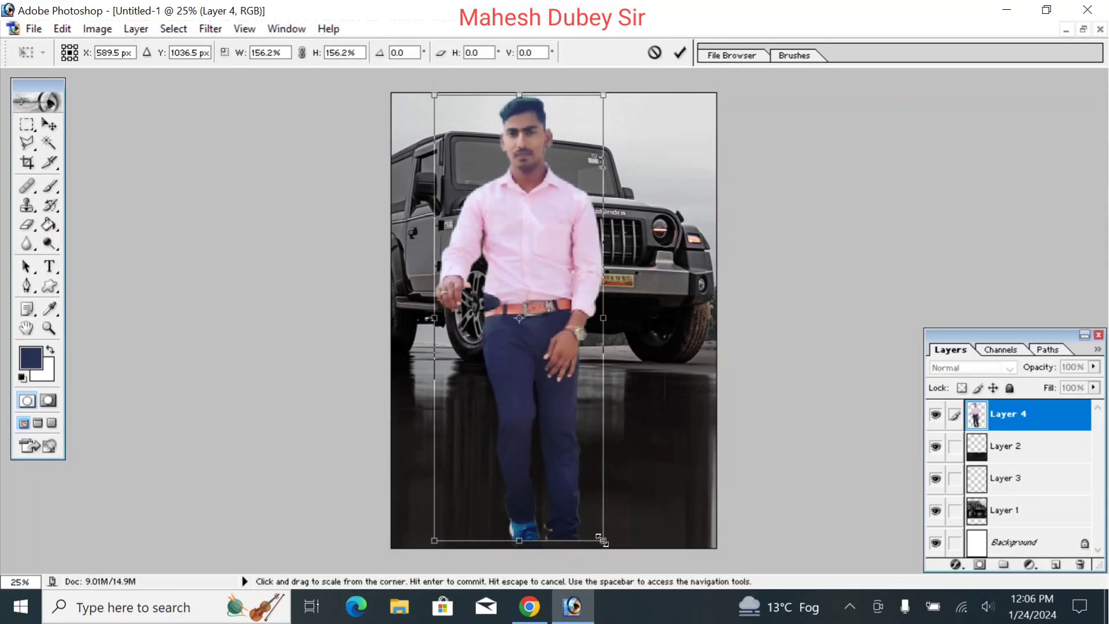
pyautogui.moveTo(602, 540); pyautogui.dragTo(609, 544)
pyautogui.press('Return')
# Select the jeep layer on the canvas and move it down behind the man
pyautogui.rightClick(655, 240)
pyautogui.click(670, 247)
pyautogui.moveTo(635, 225); pyautogui.dragTo(635, 255)
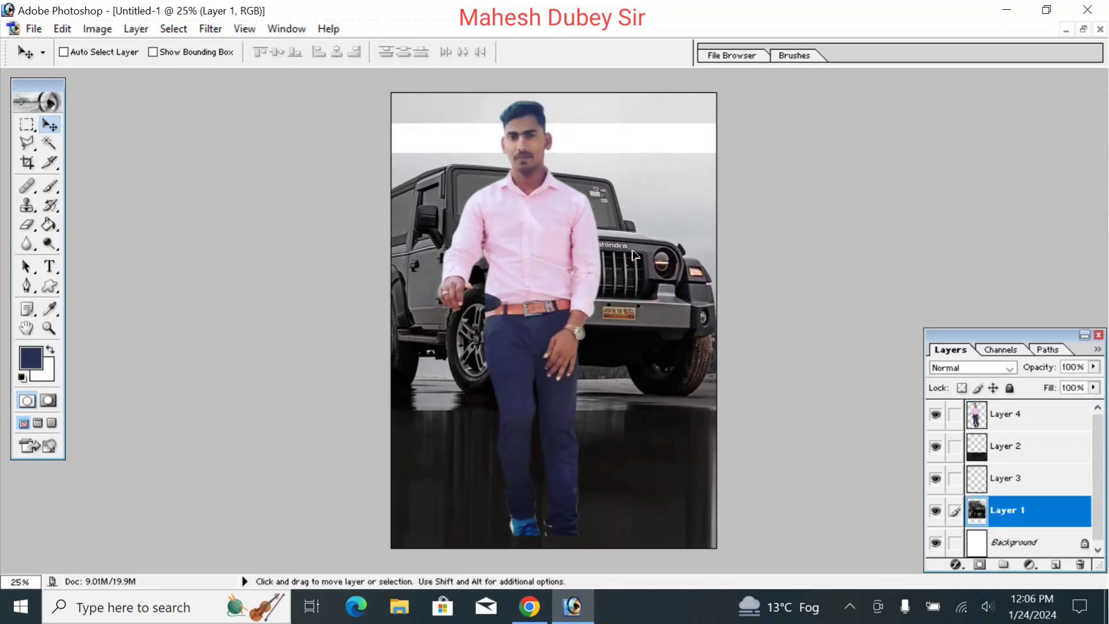
# Select the stretched floor strip layer and adjust its position below the lowered jeep
pyautogui.rightClick(631, 452)
pyautogui.click(638, 460)
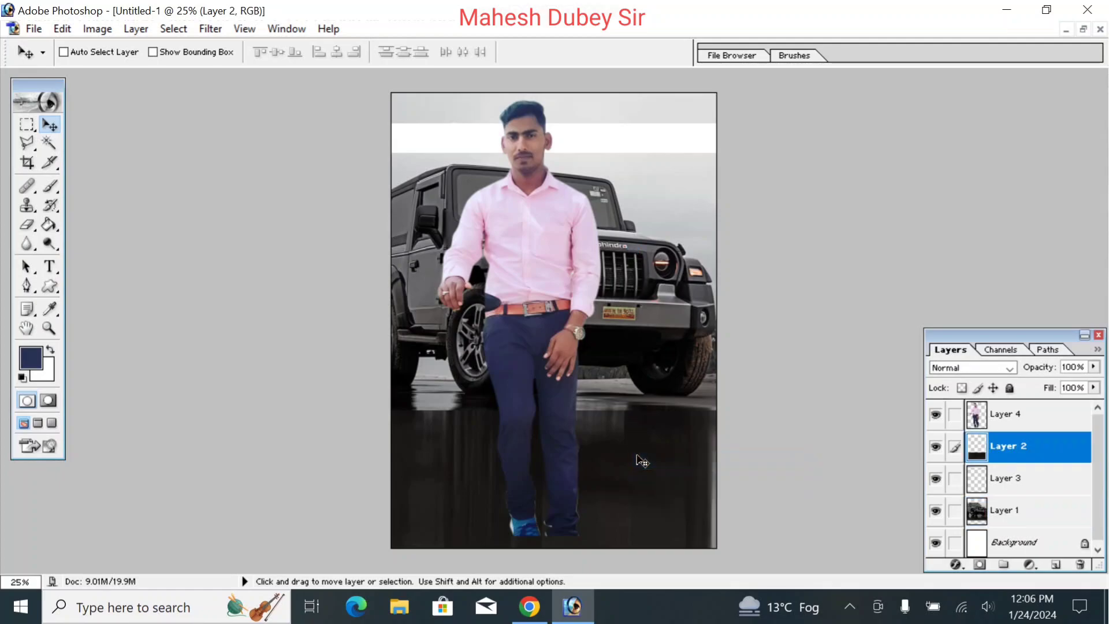
pyautogui.moveTo(637, 456); pyautogui.dragTo(619, 455)
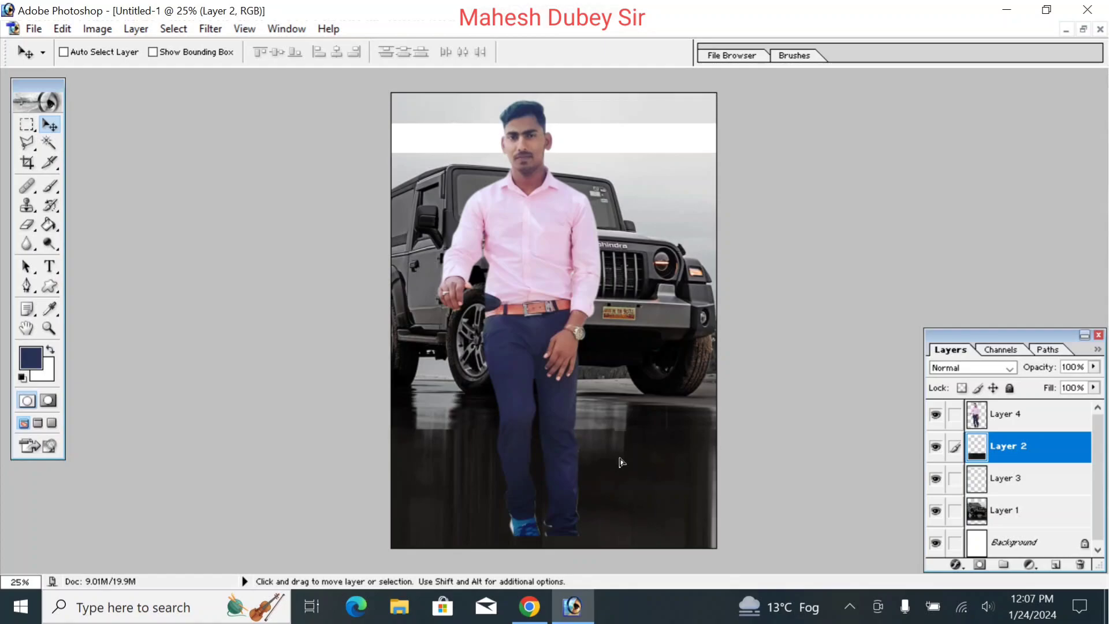
# Nudge the stretched floor strip layer slightly to the right
pyautogui.press('Right')
pyautogui.press('Right')
pyautogui.press('Left')
# Select the sky strip layer above the jeep and stretch its lower edge down to 165.5% height, covering the white gap
pyautogui.rightClick(618, 114)
pyautogui.click(629, 118)
pyautogui.hotkey('ctrl', 't')
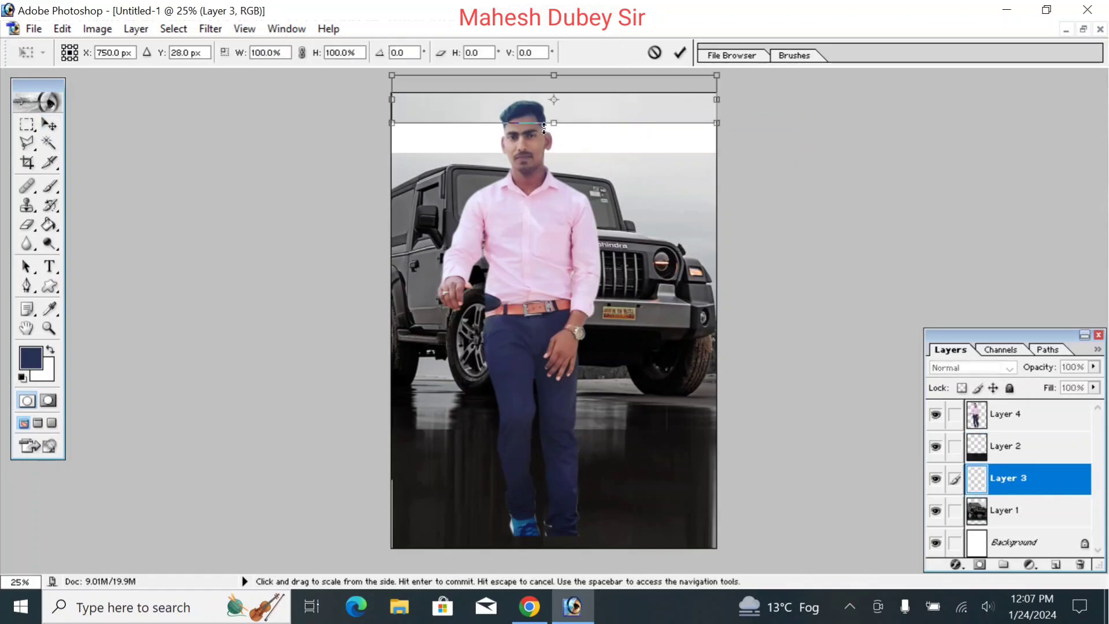
pyautogui.moveTo(553, 123); pyautogui.dragTo(556, 155)
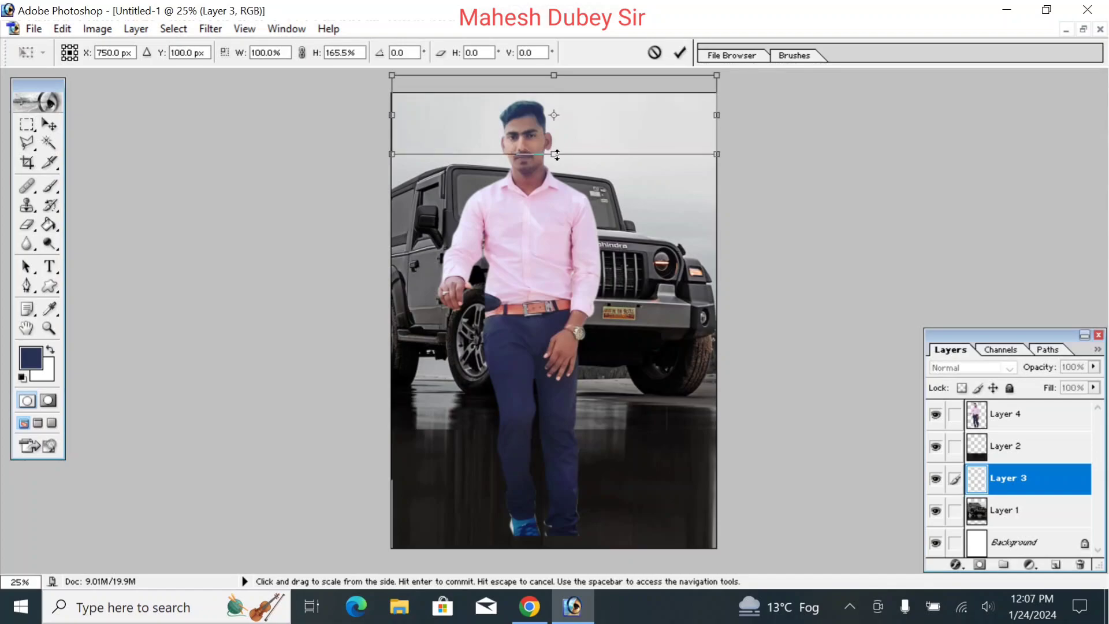
pyautogui.press('Return')
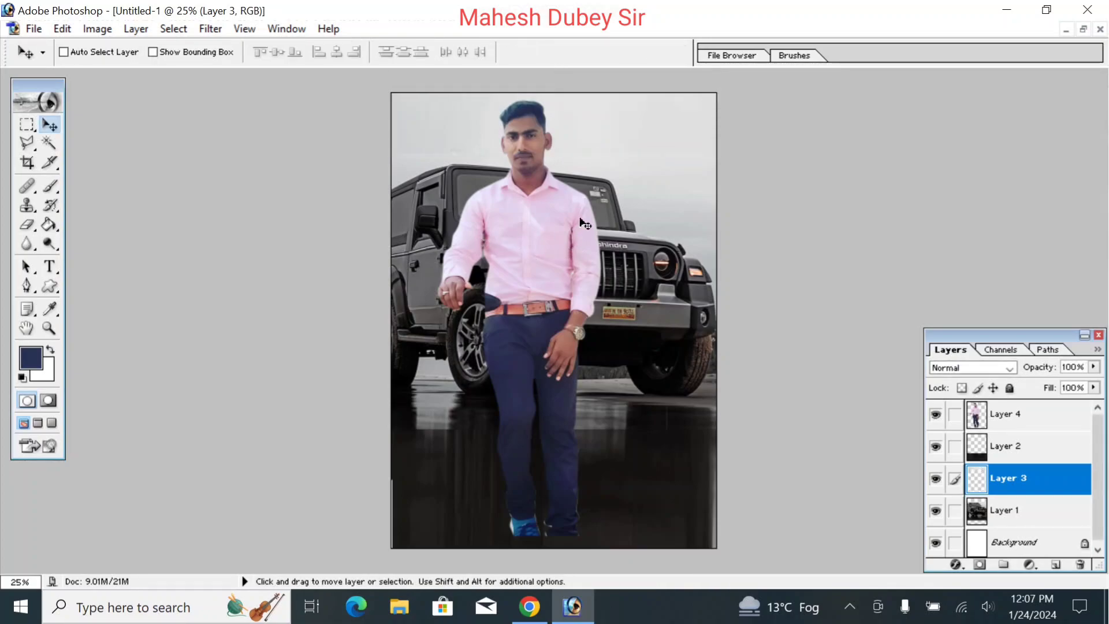
# Move the man's layer slightly up and to the right, and stretch it down to the page's lower edge at 104.4% height
pyautogui.rightClick(570, 235)
pyautogui.click(583, 247)
pyautogui.moveTo(546, 246); pyautogui.dragTo(561, 241)
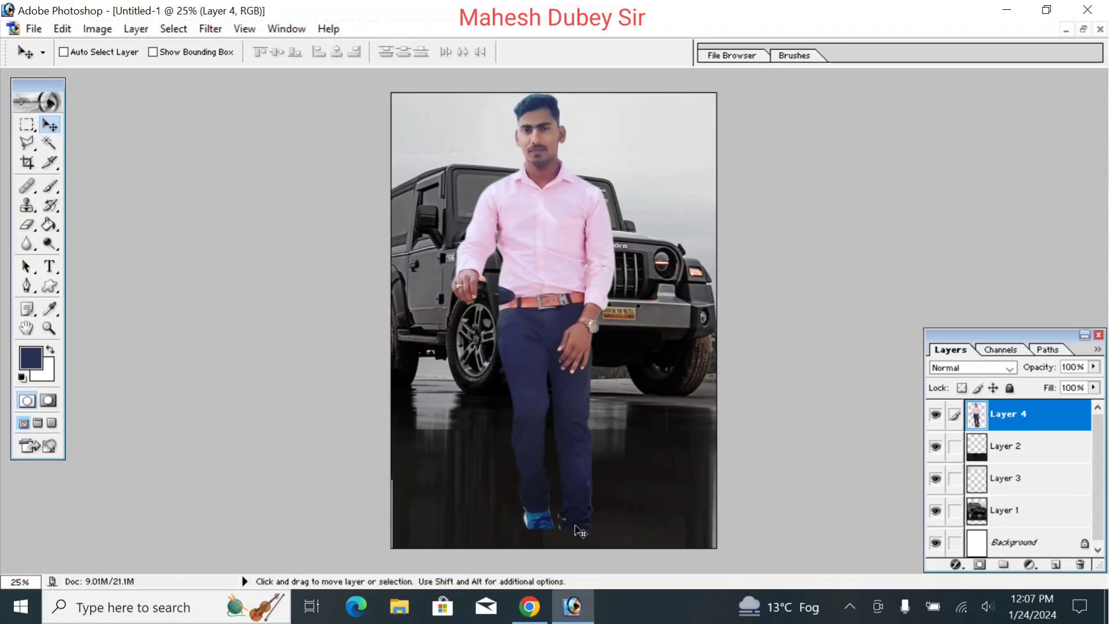
pyautogui.hotkey('ctrl', 't')
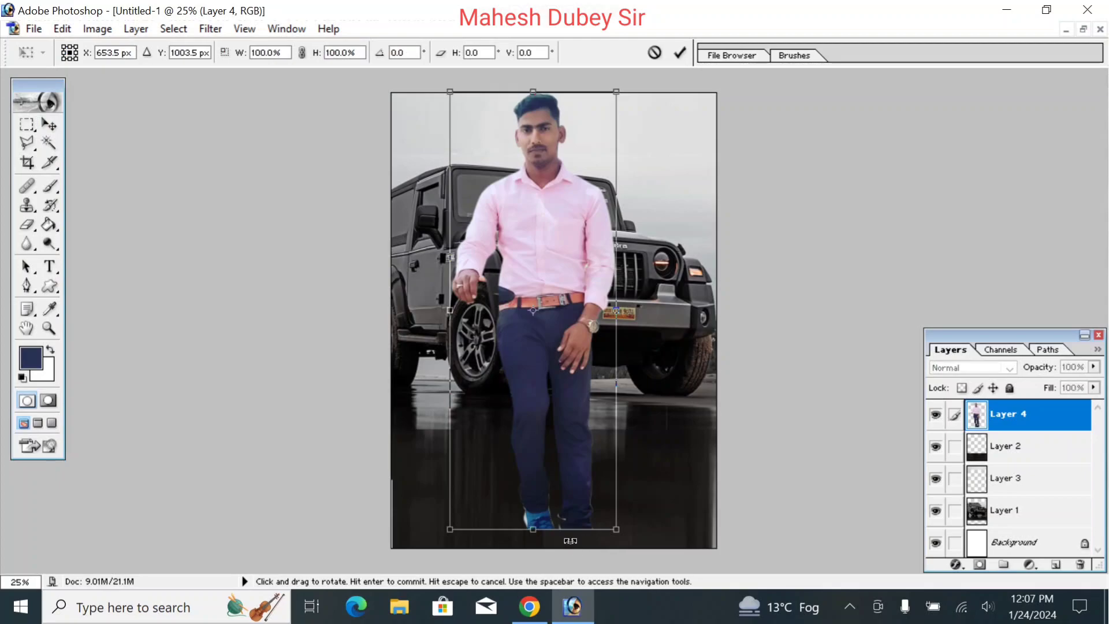
pyautogui.moveTo(559, 529); pyautogui.dragTo(559, 548)
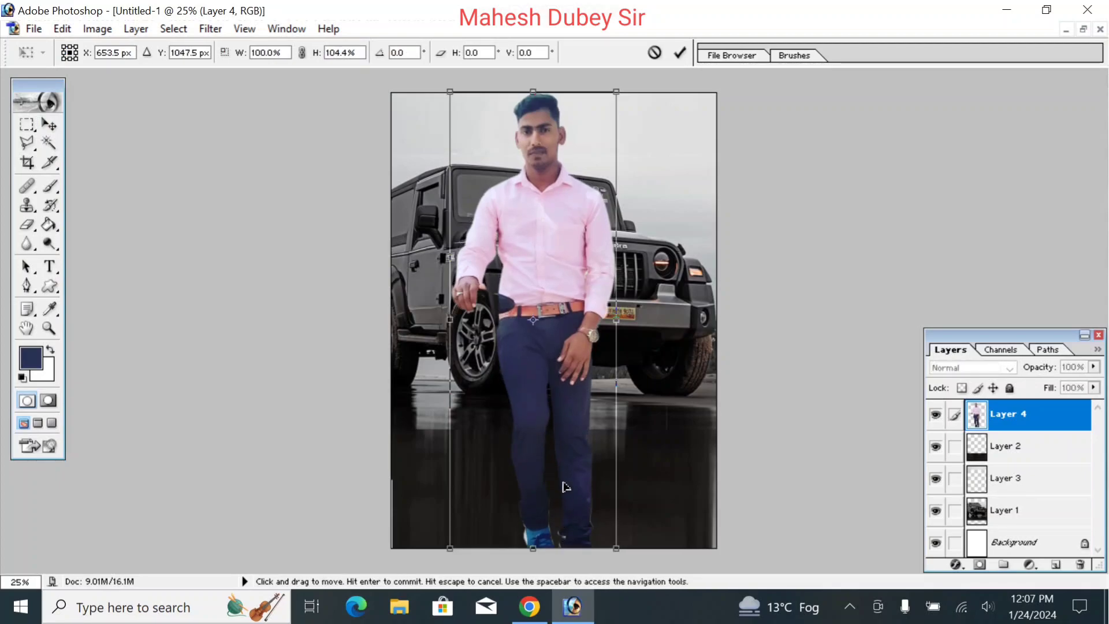
pyautogui.press('Return')
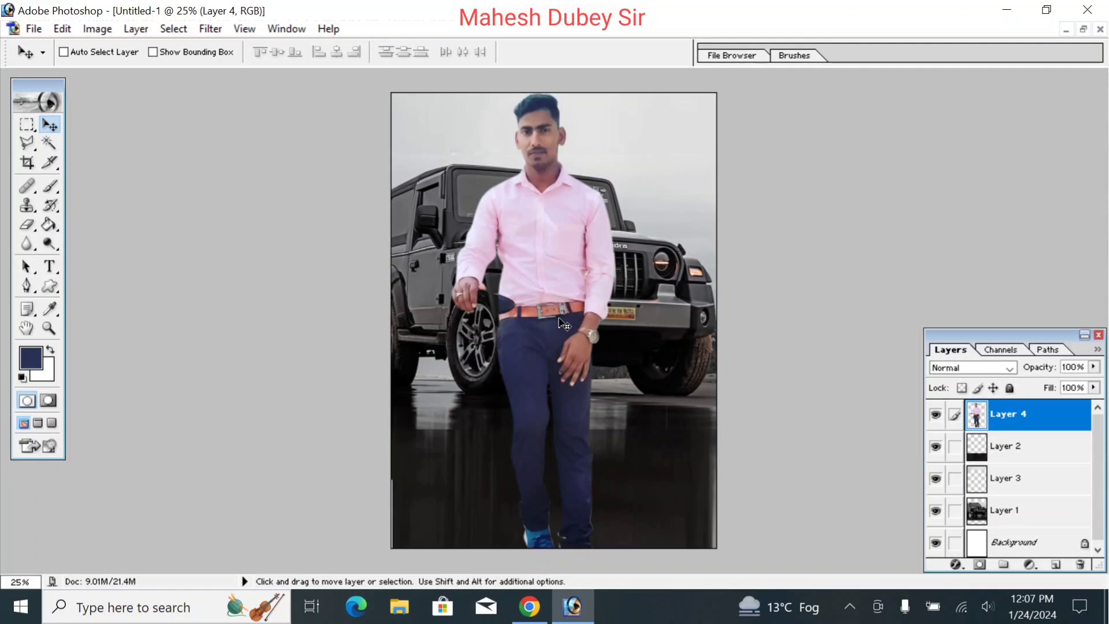
pyautogui.hotkey('ctrl', '+')
pyautogui.hotkey('ctrl', '+')
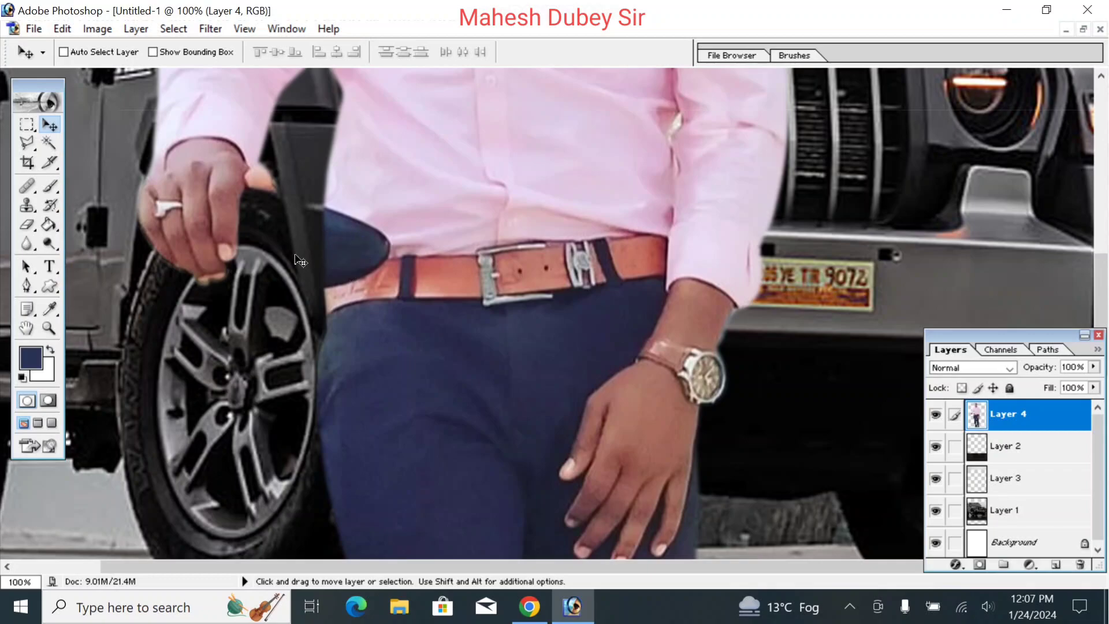
pyautogui.hotkey('ctrl', '-')
pyautogui.hotkey('ctrl', '-')
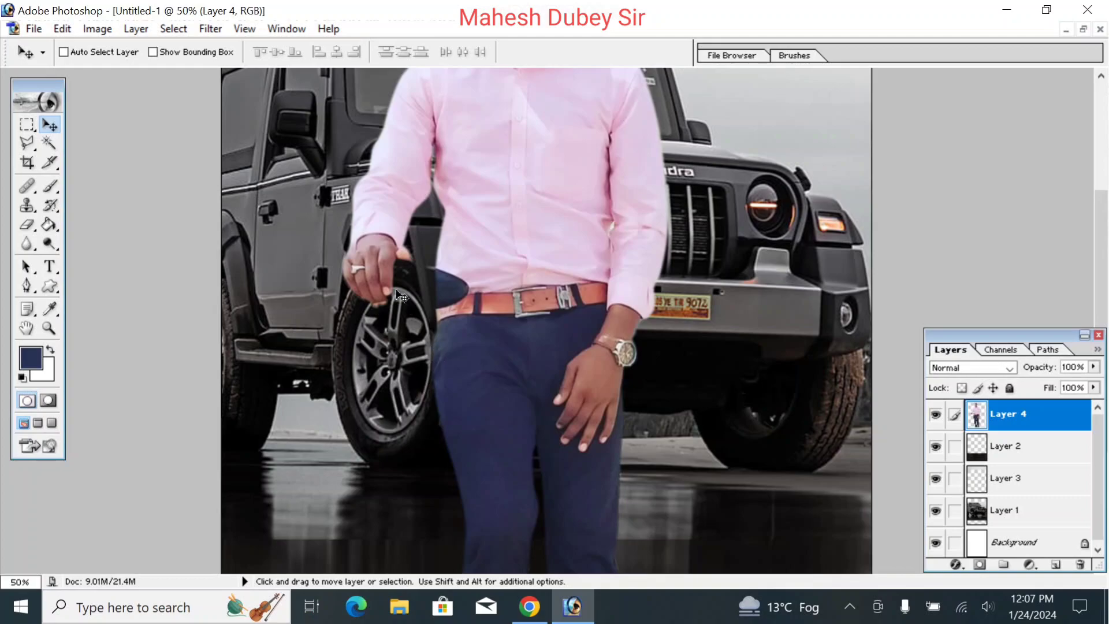
# Open image 2 from the Desktop and maximize its window
pyautogui.click(1082, 29)
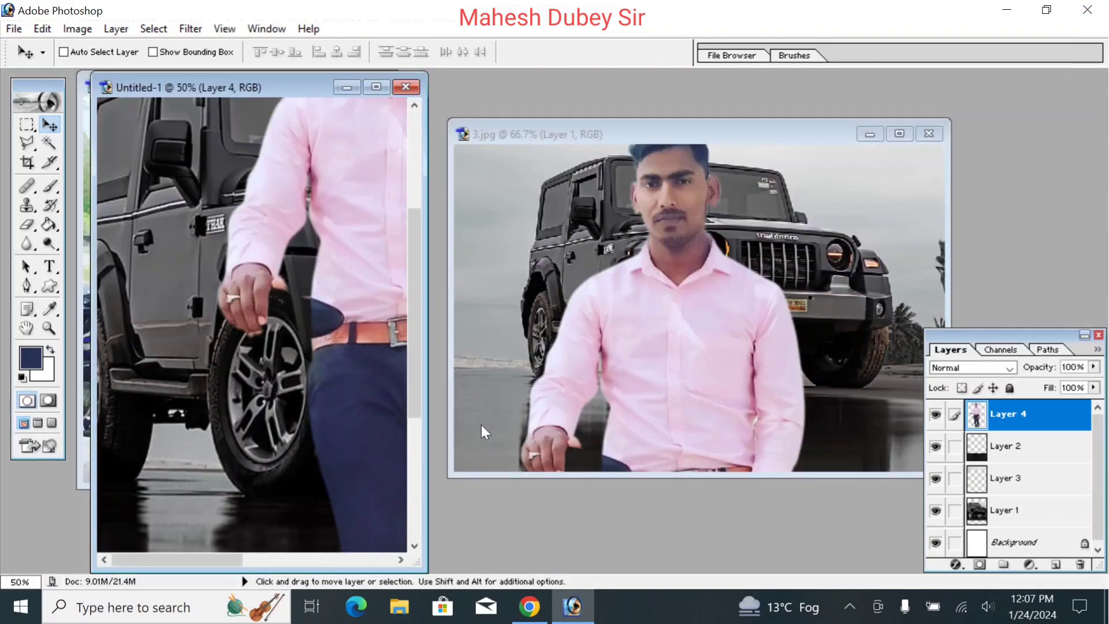
pyautogui.doubleClick(522, 516)
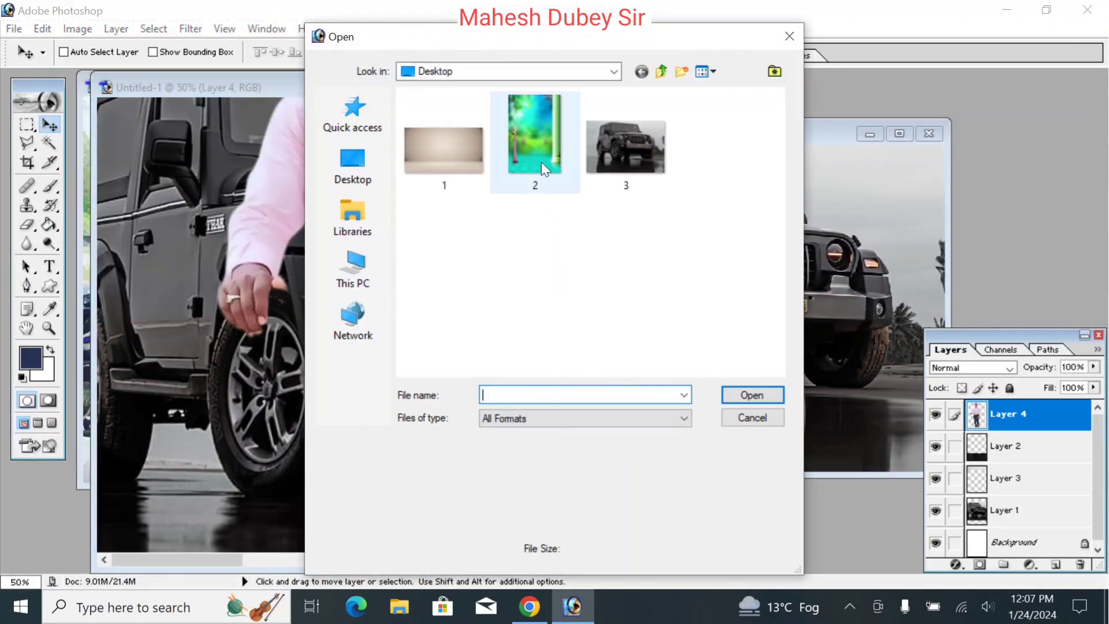
pyautogui.doubleClick(542, 152)
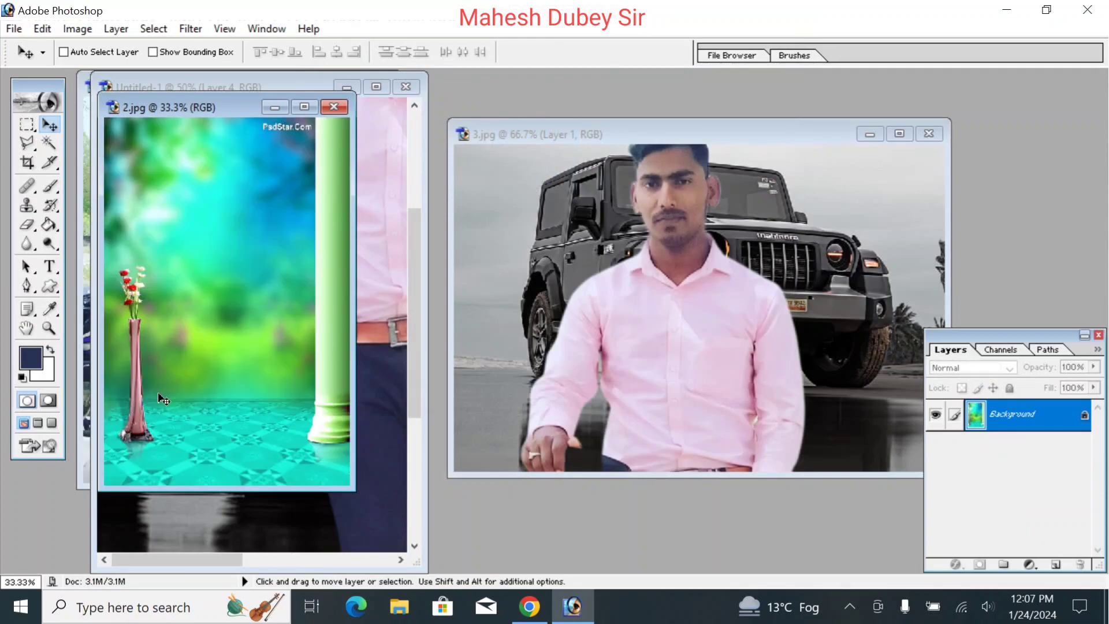
pyautogui.click(304, 107)
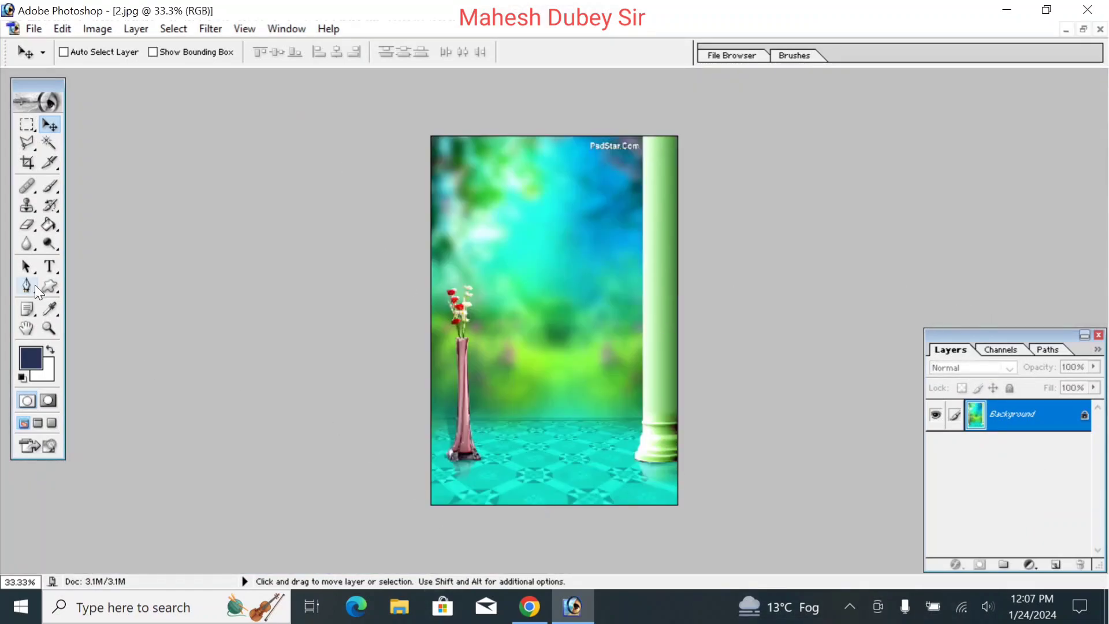
# Trace the pink vase's left edge with the Pen tool, from the glass base up to the rim
pyautogui.click(27, 285)
pyautogui.hotkey('ctrl', '+')
pyautogui.hotkey('ctrl', '+')
pyautogui.hotkey('ctrl', '+')
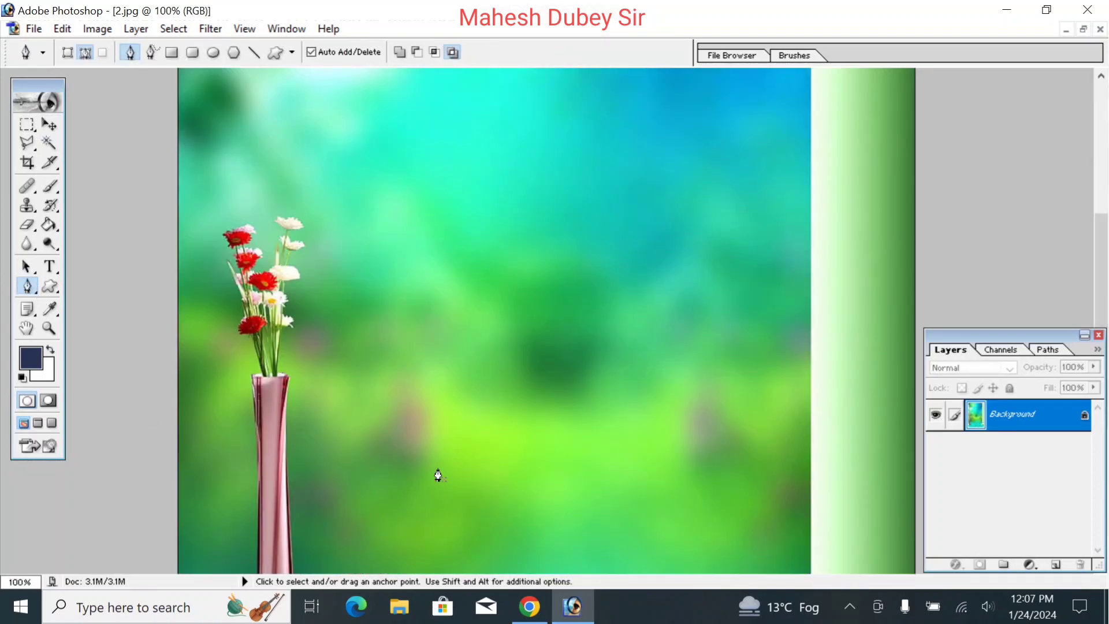
pyautogui.moveTo(435, 480); pyautogui.dragTo(530, 225)
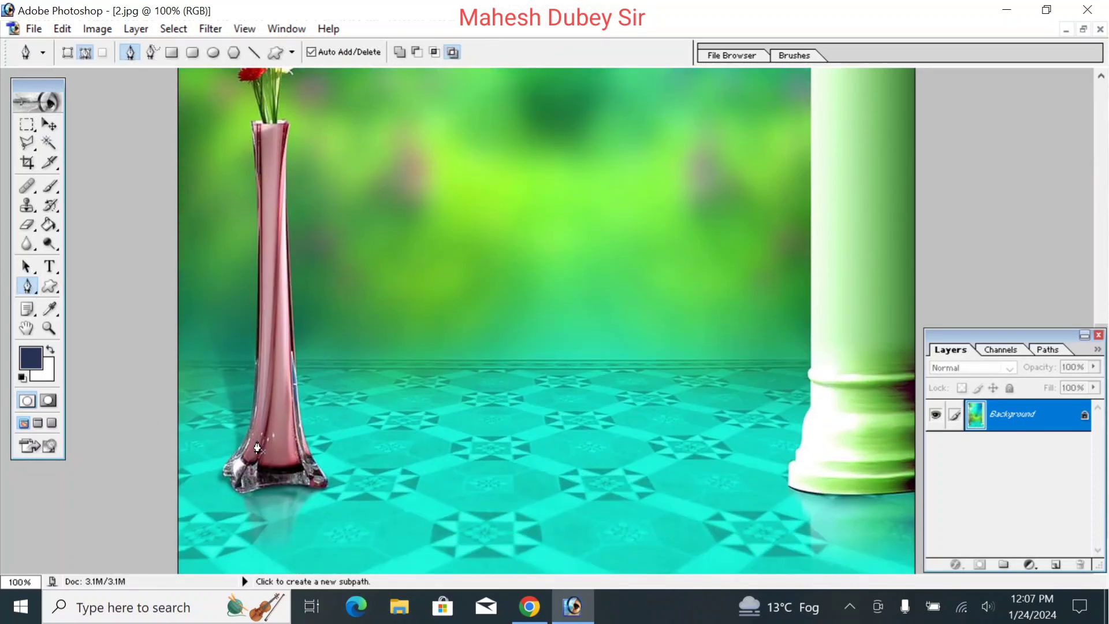
pyautogui.click(224, 474)
pyautogui.moveTo(242, 443); pyautogui.dragTo(246, 428)
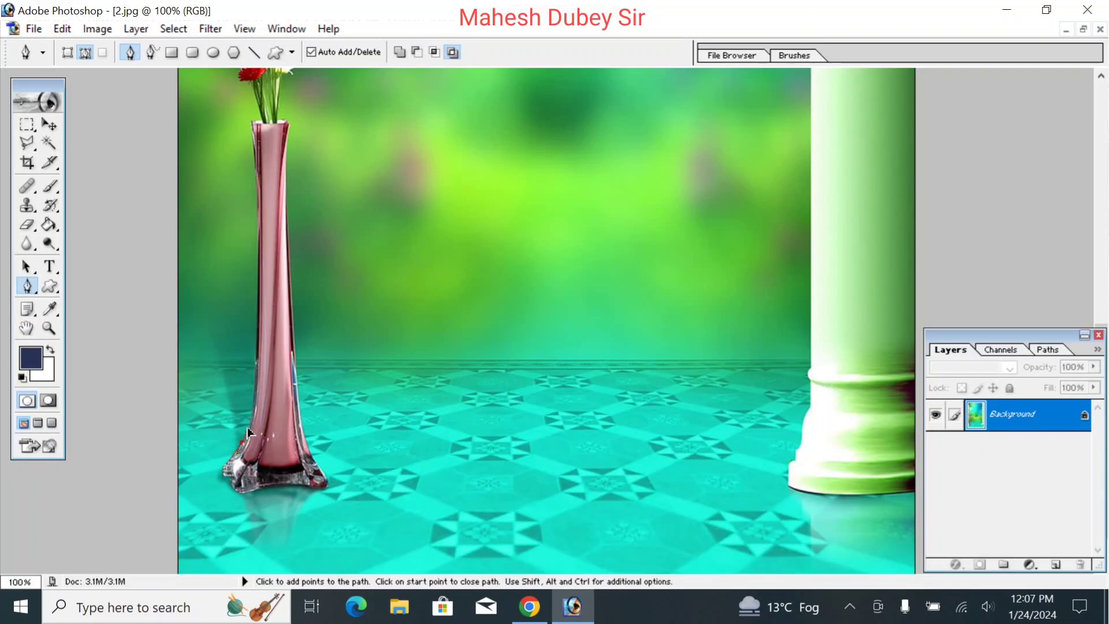
pyautogui.moveTo(258, 321); pyautogui.dragTo(258, 287)
pyautogui.moveTo(260, 196); pyautogui.dragTo(257, 173)
pyautogui.hotkey('ctrl', 'alt', 'z')
pyautogui.click(252, 122)
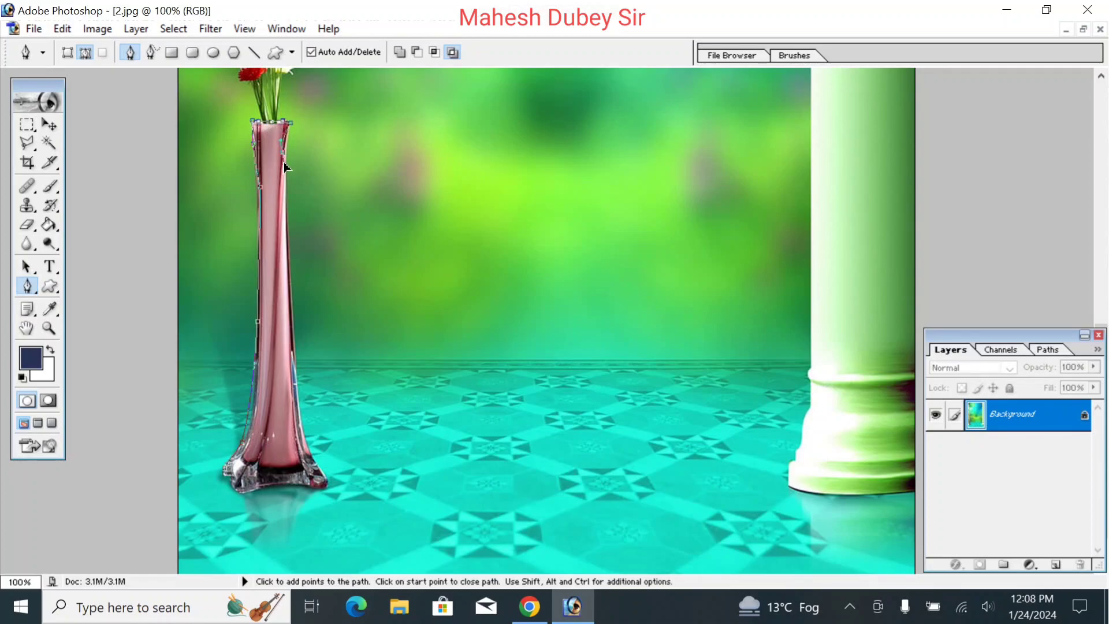
# Continue the vase path down its right edge and along the glass base, closing it at the starting point
pyautogui.click(289, 249)
pyautogui.moveTo(295, 388); pyautogui.dragTo(300, 427)
pyautogui.click(315, 466)
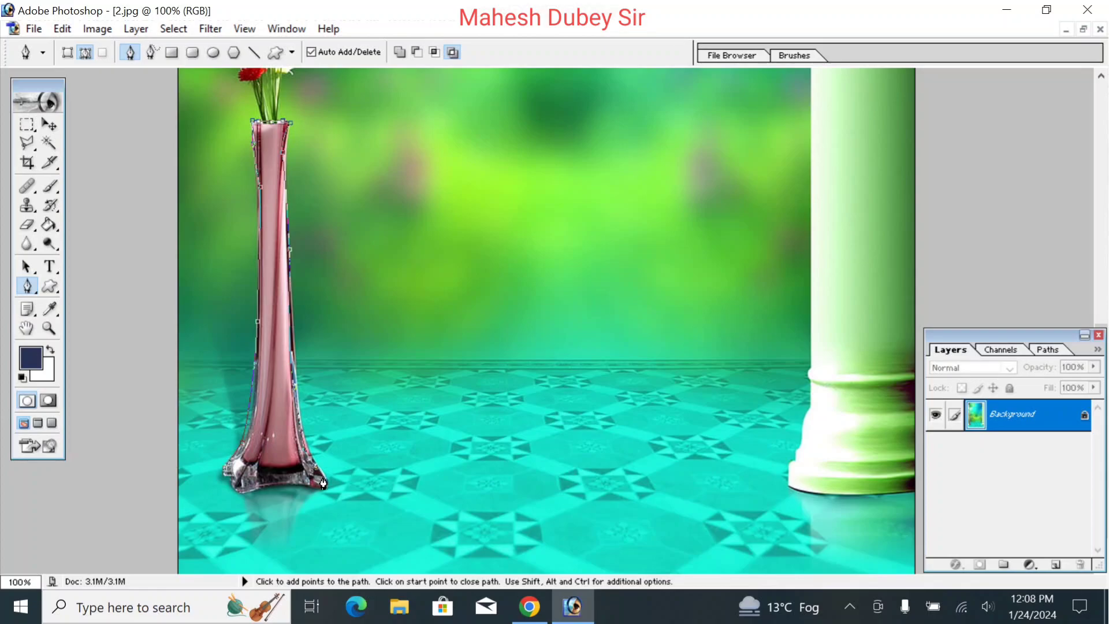
pyautogui.click(310, 486)
pyautogui.click(225, 477)
# Convert the closed vase path into a selection
pyautogui.rightClick(276, 387)
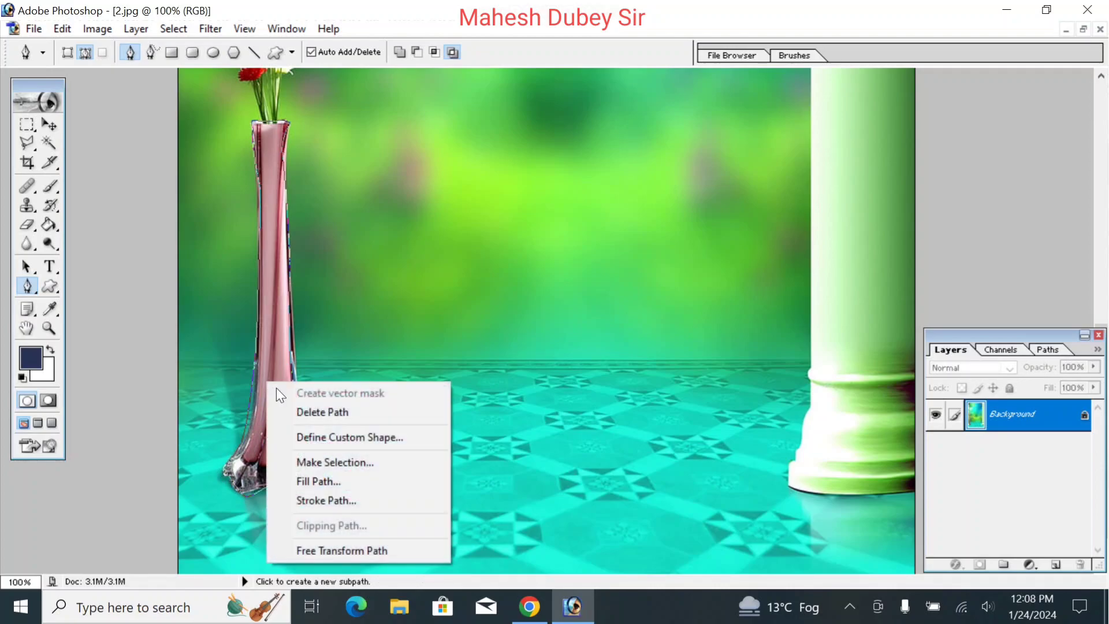
pyautogui.click(338, 462)
pyautogui.click(635, 232)
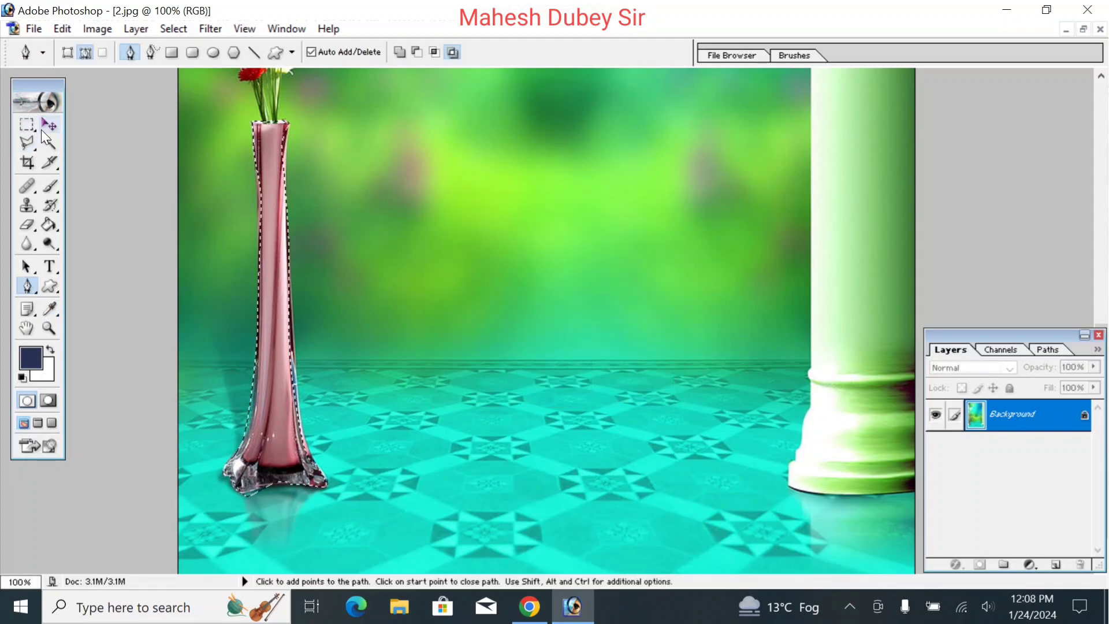
# Copy the selected vase from 2.jpg into 3.jpg as a new layer with the Move tool
pyautogui.click(49, 125)
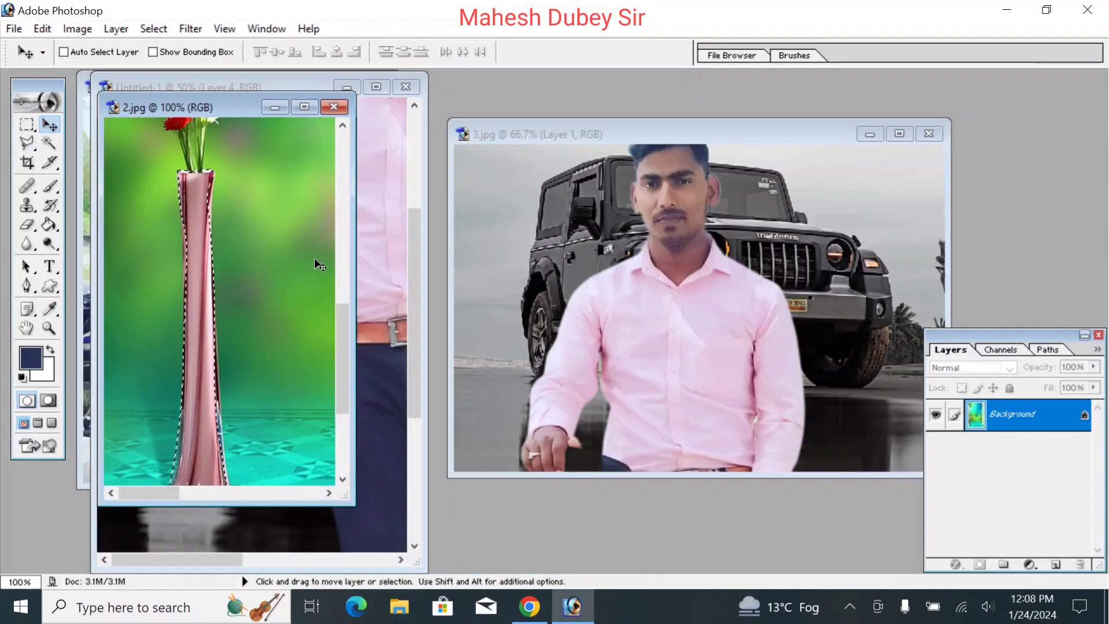
pyautogui.moveTo(197, 283); pyautogui.dragTo(557, 339)
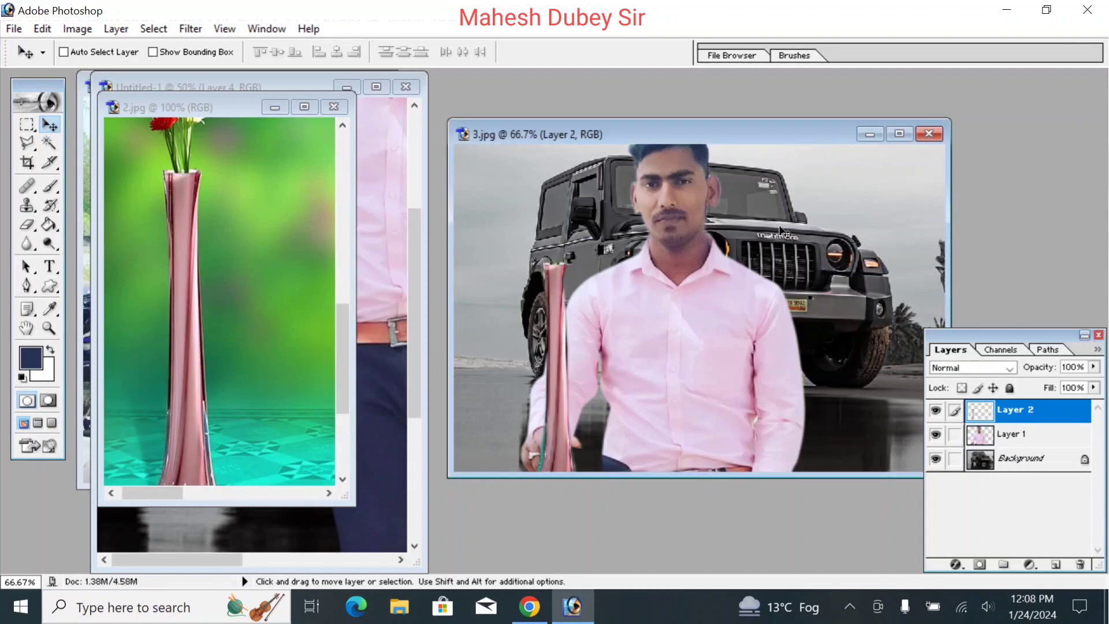
pyautogui.click(899, 133)
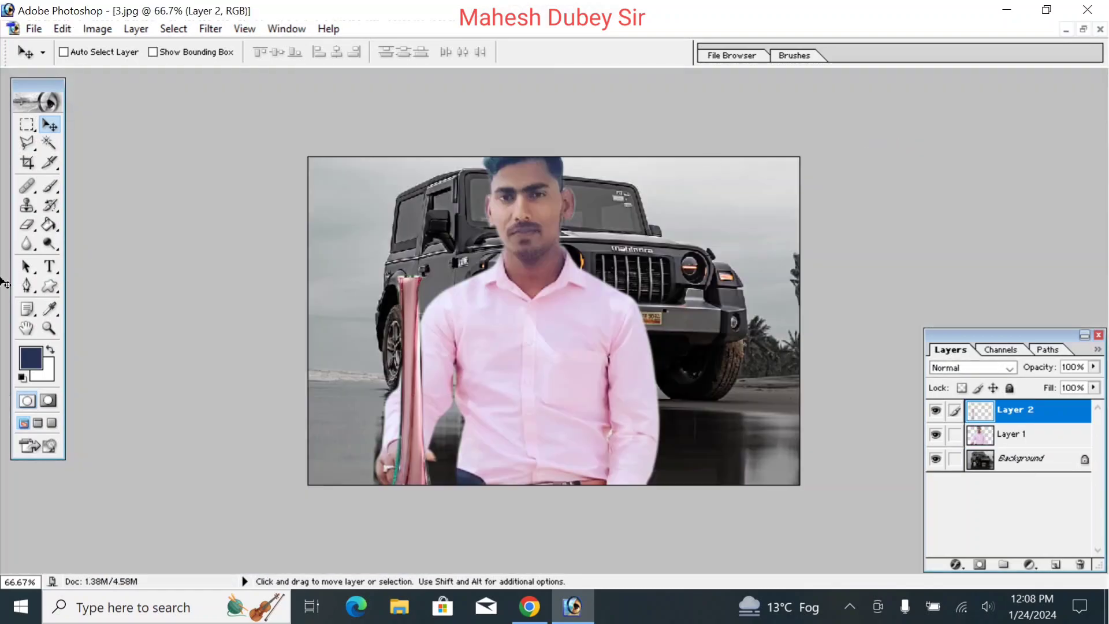
pyautogui.click(1082, 29)
# Copy the vase from 3.jpg into the 5 x 7 document, maximize that document and place the vase under the man's resting hand
pyautogui.moveTo(557, 394); pyautogui.dragTo(362, 515)
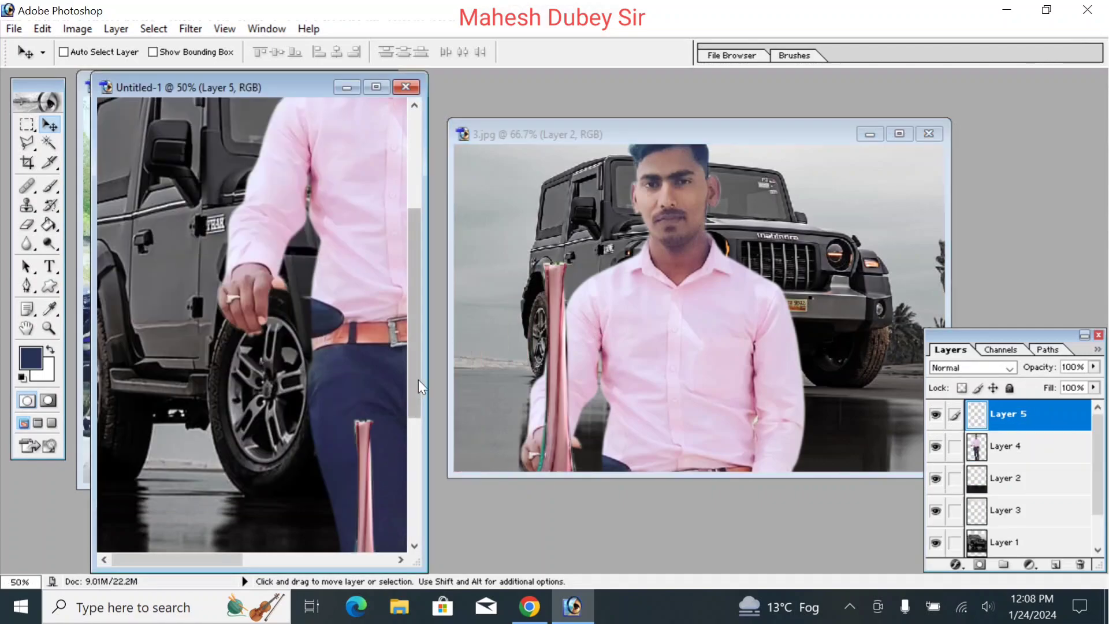
pyautogui.click(376, 87)
pyautogui.hotkey('ctrl', '-')
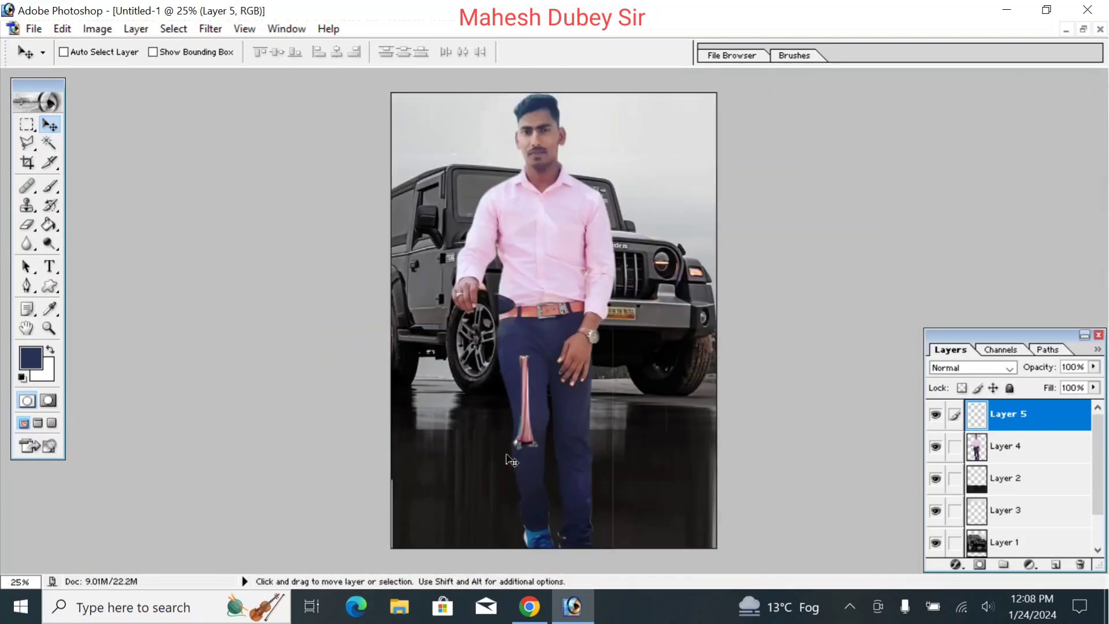
pyautogui.moveTo(524, 428); pyautogui.dragTo(472, 364)
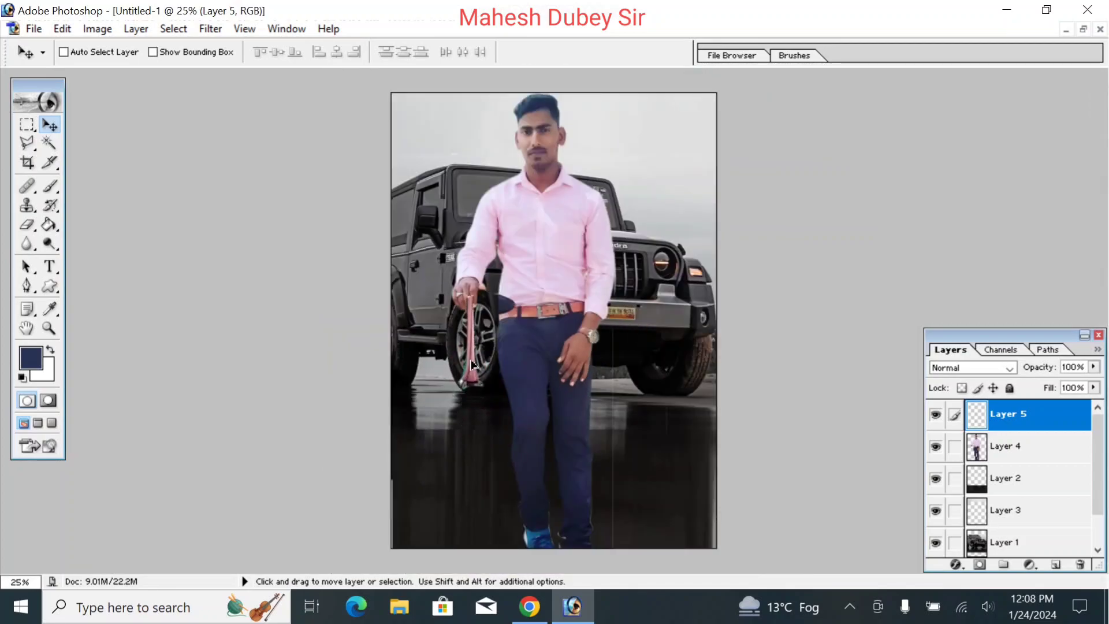
# Scale the vase to 195.2% width and 285.1% height, keeping its rim under the hand and its base at the page's lower edge
pyautogui.hotkey('ctrl', 't')
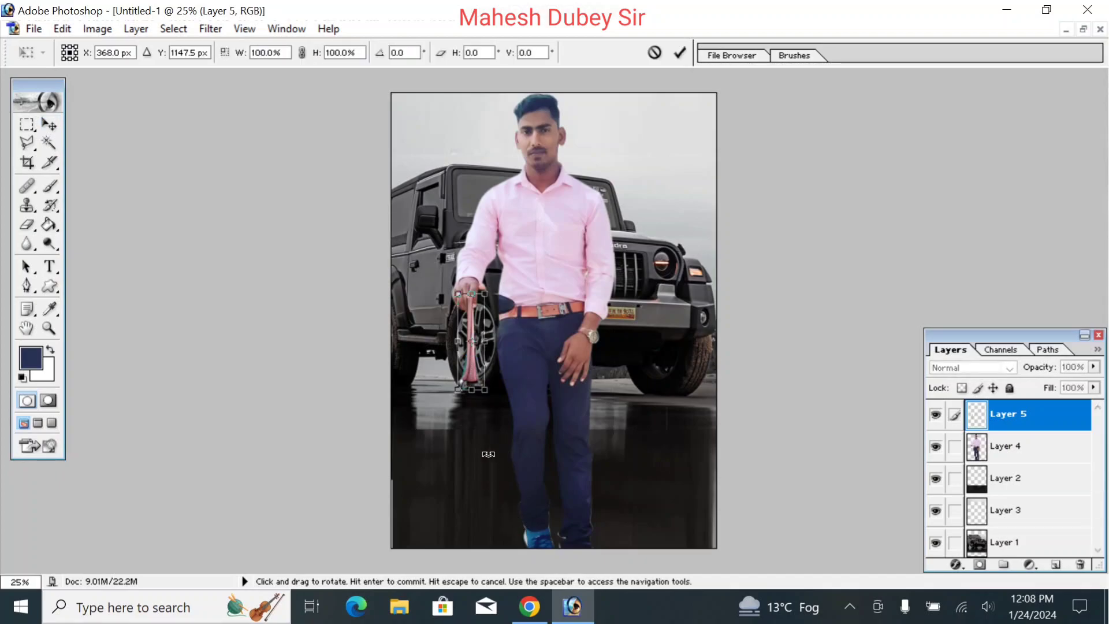
pyautogui.moveTo(475, 392); pyautogui.dragTo(474, 557)
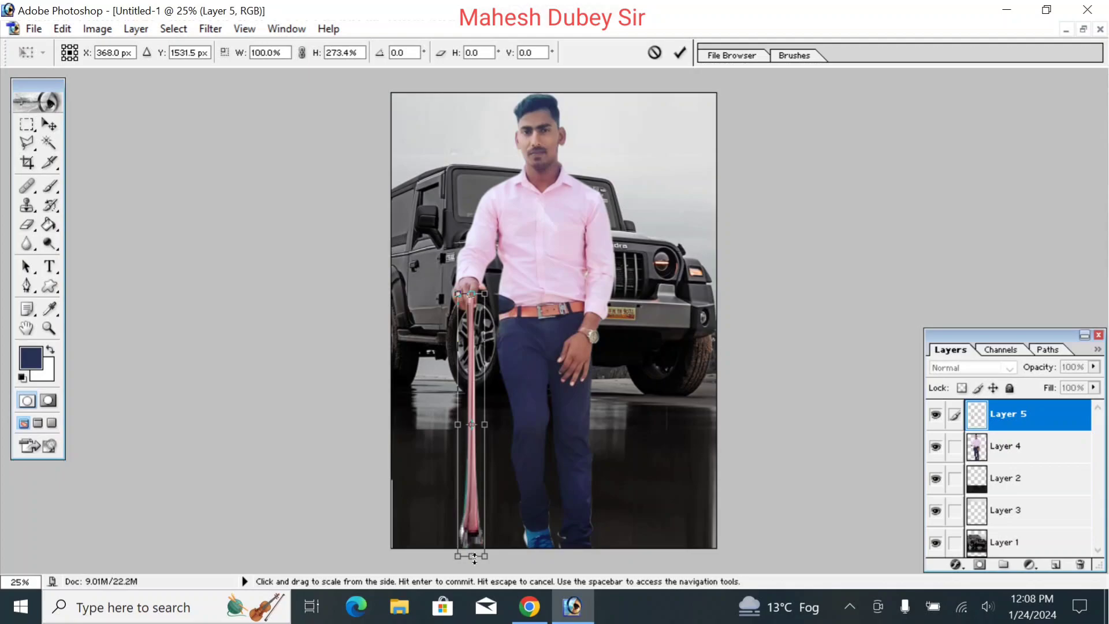
pyautogui.moveTo(484, 424); pyautogui.dragTo(508, 423)
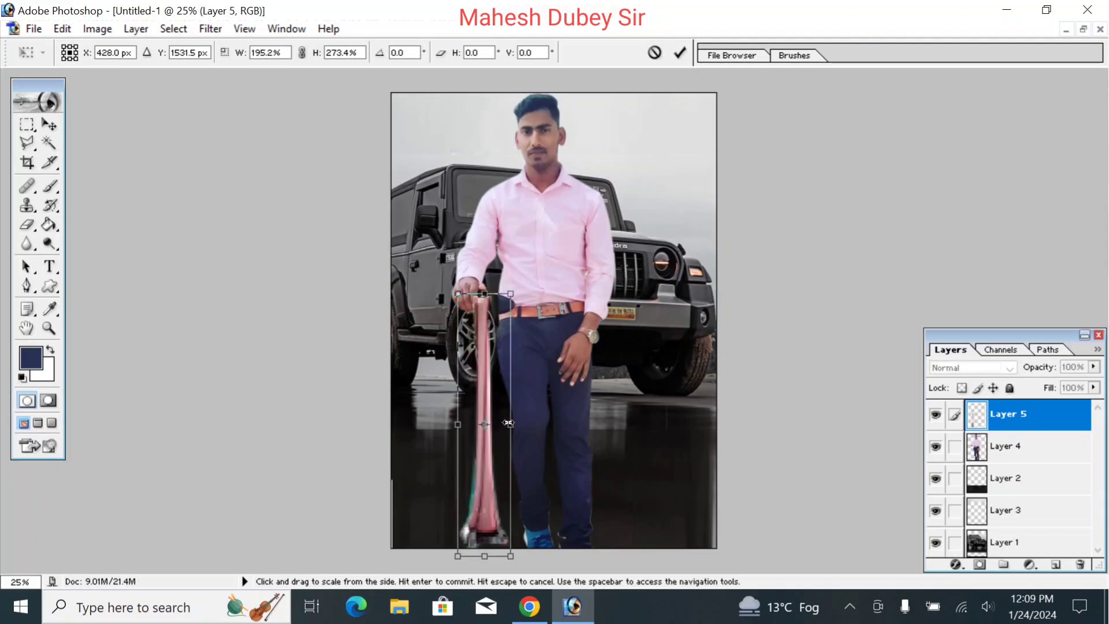
pyautogui.moveTo(481, 383); pyautogui.dragTo(464, 386)
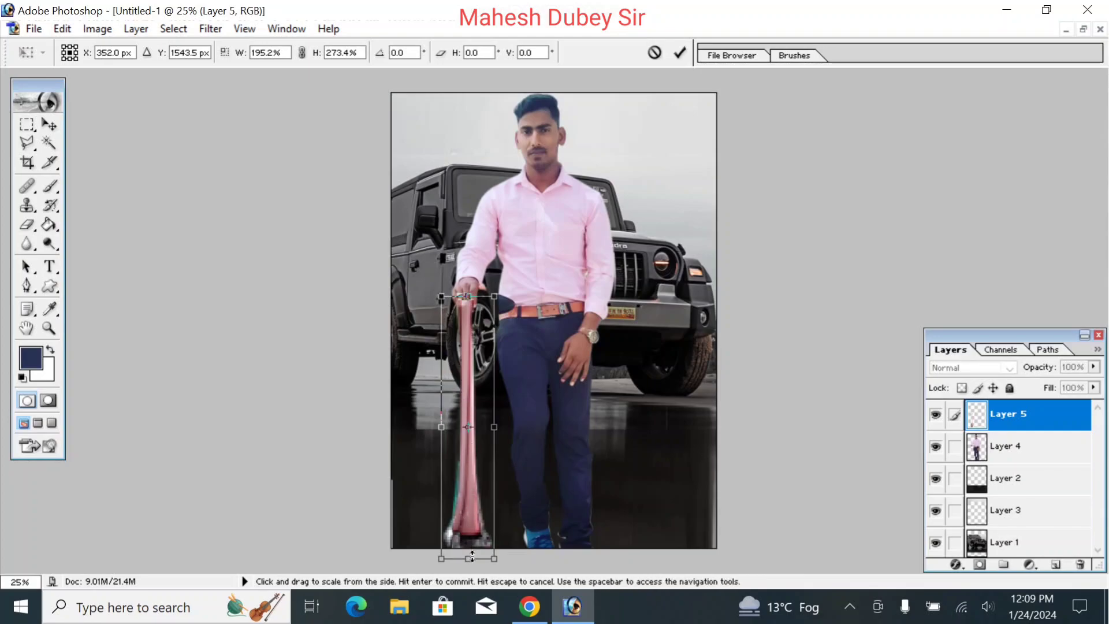
pyautogui.moveTo(472, 559); pyautogui.dragTo(469, 569)
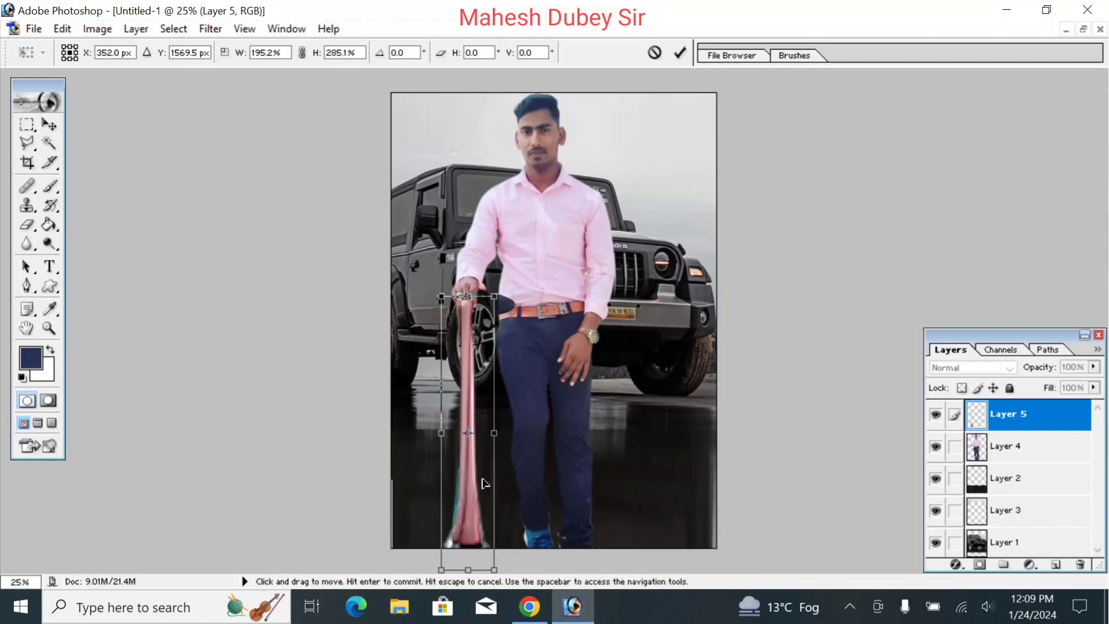
pyautogui.press('Return')
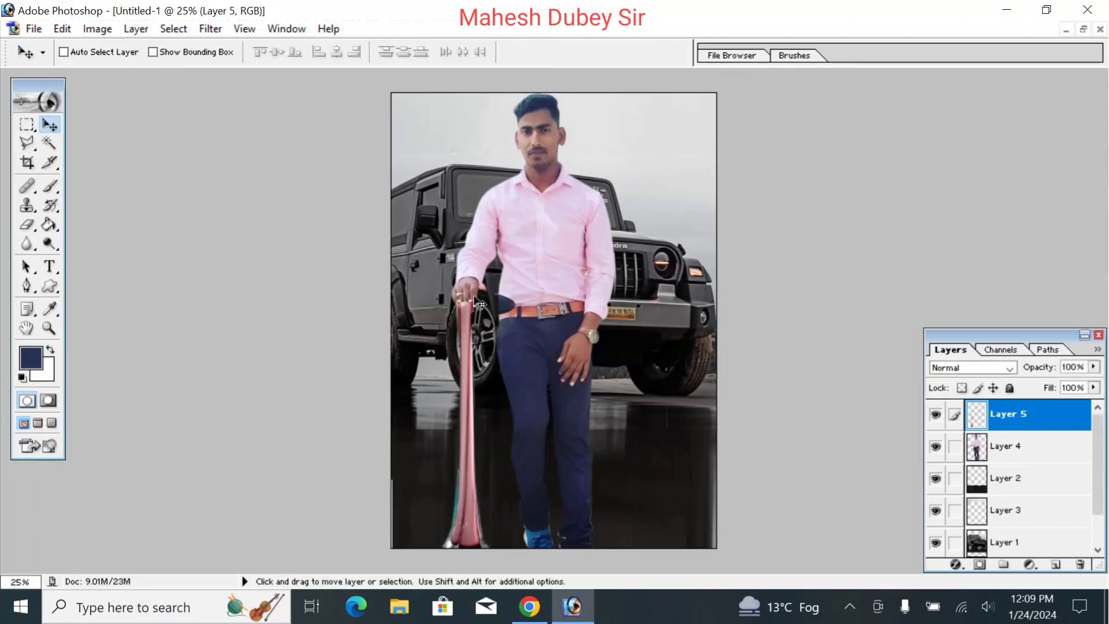
# Select the man's layer on the canvas and bring it above the vase layer
pyautogui.rightClick(469, 290)
pyautogui.click(488, 299)
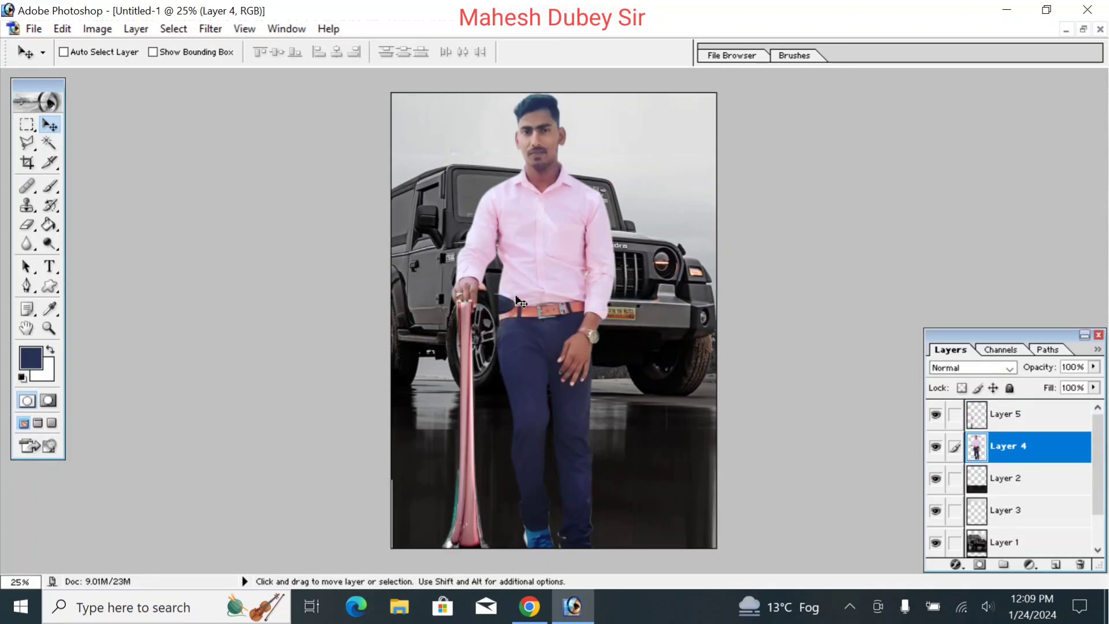
pyautogui.moveTo(1019, 479); pyautogui.dragTo(1002, 460)
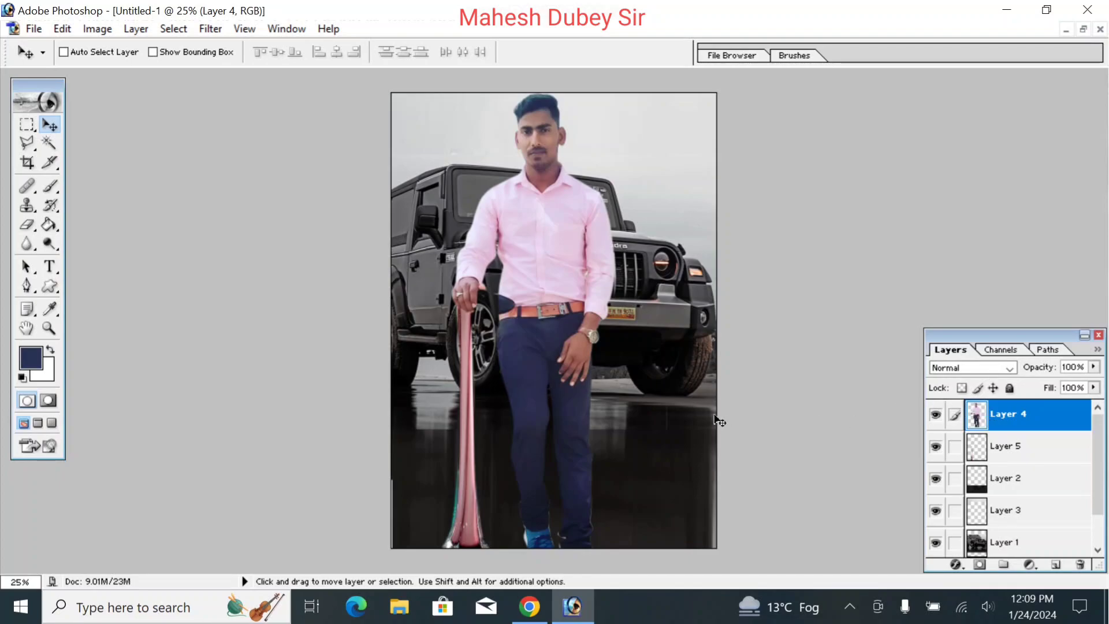
# Select the vase layer on the canvas and nudge the vase right so it sits centred beneath the man's resting hand
pyautogui.rightClick(471, 399)
pyautogui.click(483, 405)
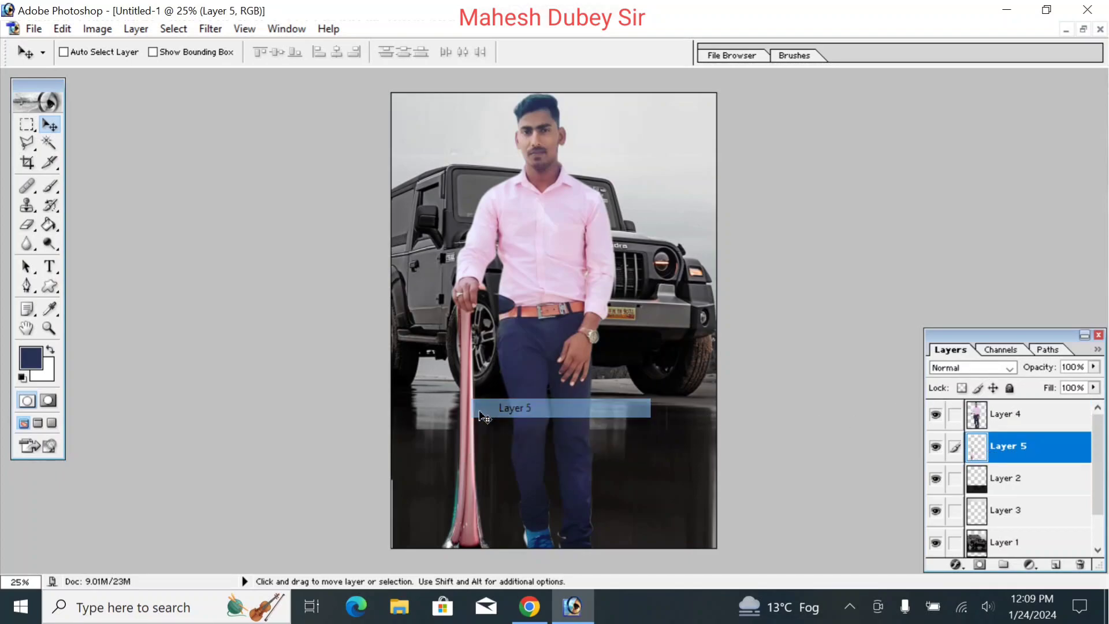
pyautogui.press('Right')
pyautogui.press('Right')
pyautogui.press('Right')
pyautogui.press('Right')
pyautogui.press('Right')
pyautogui.press('Right')
pyautogui.press('Right')
pyautogui.press('Right')
pyautogui.press('Right')
pyautogui.press('Right')
pyautogui.press('Right')
pyautogui.press('Right')
pyautogui.press('Right')
pyautogui.press('Right')
pyautogui.press('Right')
pyautogui.press('Right')
pyautogui.press('Right')
pyautogui.press('Right')
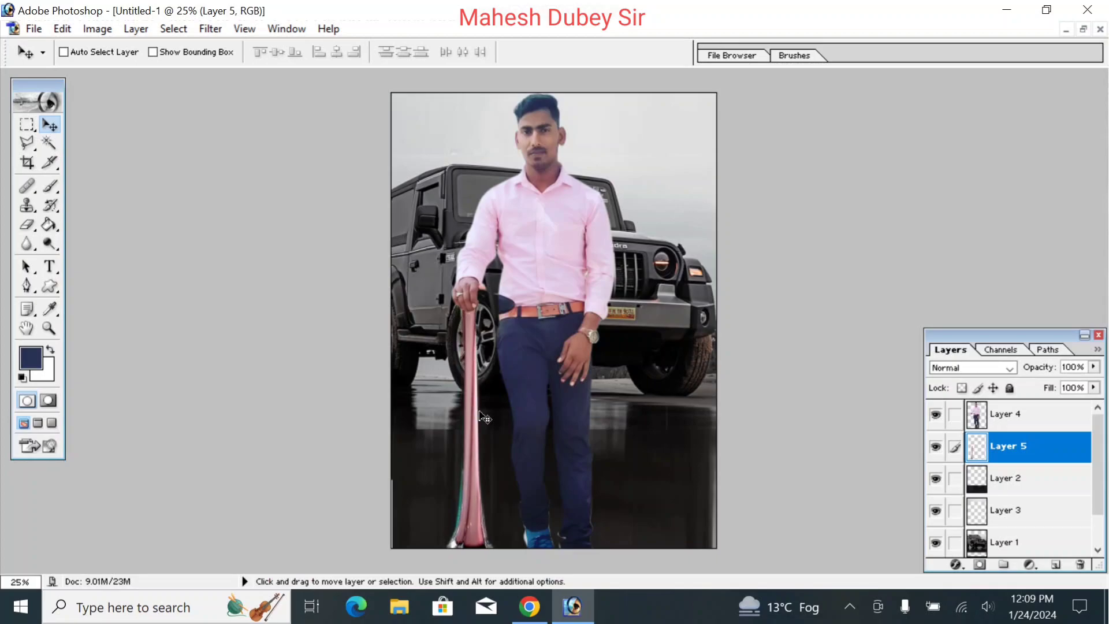
pyautogui.press('Right')
pyautogui.press('Right')
pyautogui.press('Right')
pyautogui.press('Right')
pyautogui.press('Right')
pyautogui.press('Right')
pyautogui.press('Right')
pyautogui.press('Right')
pyautogui.press('Right')
pyautogui.press('Right')
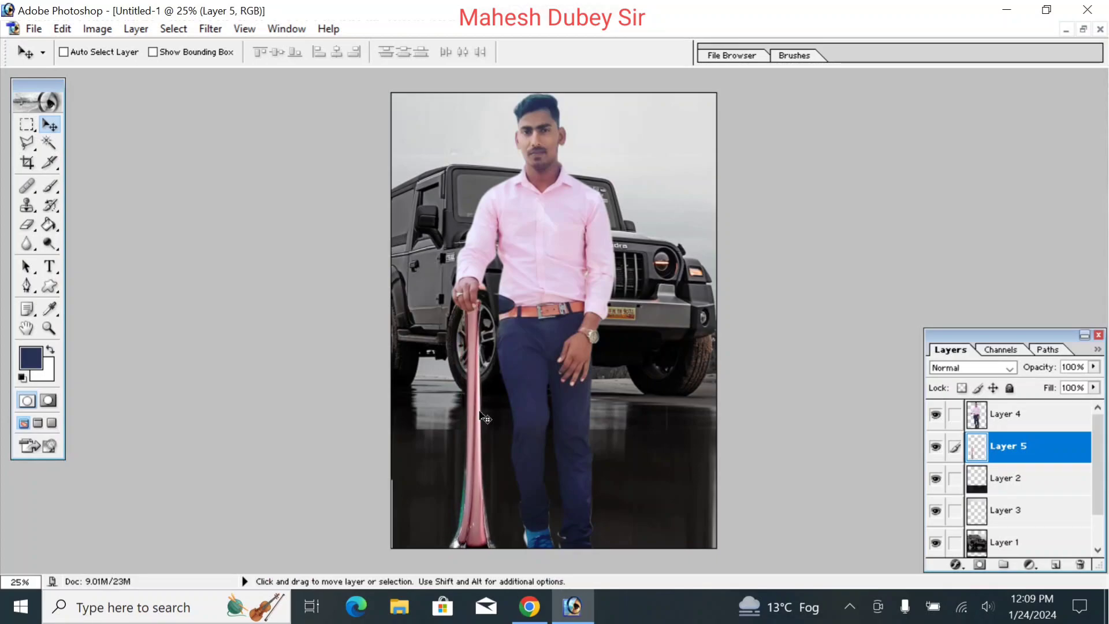
pyautogui.press('Left')
pyautogui.press('Left')
# Stretch the vase upward to 103.5% height so its rim reaches behind the man's fingers
pyautogui.hotkey('ctrl', 't')
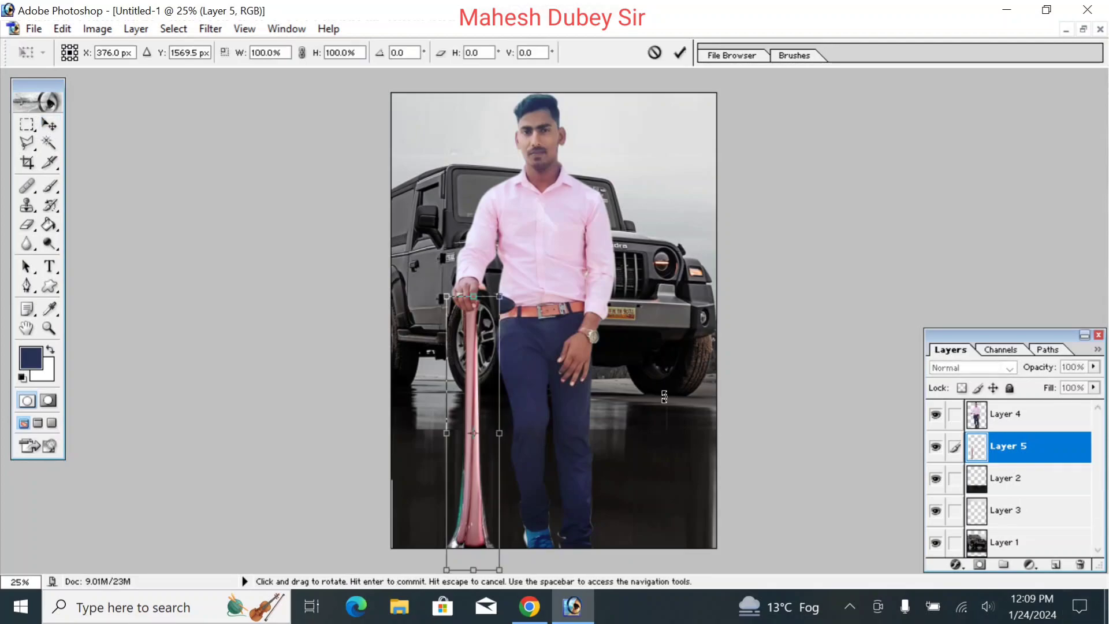
pyautogui.moveTo(469, 297); pyautogui.dragTo(466, 286)
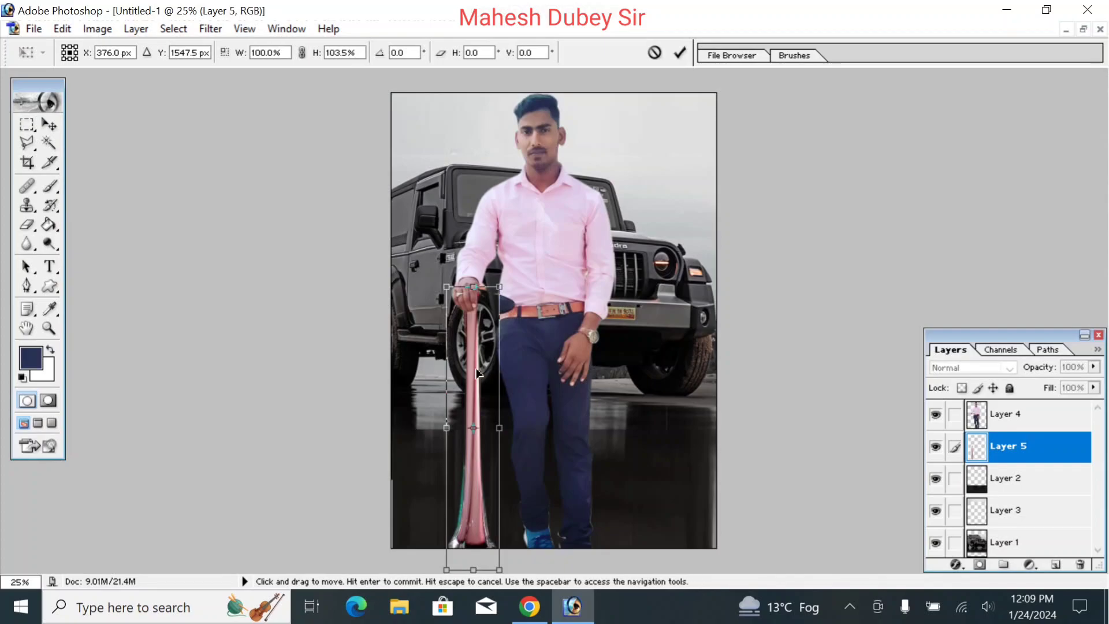
pyautogui.press('Return')
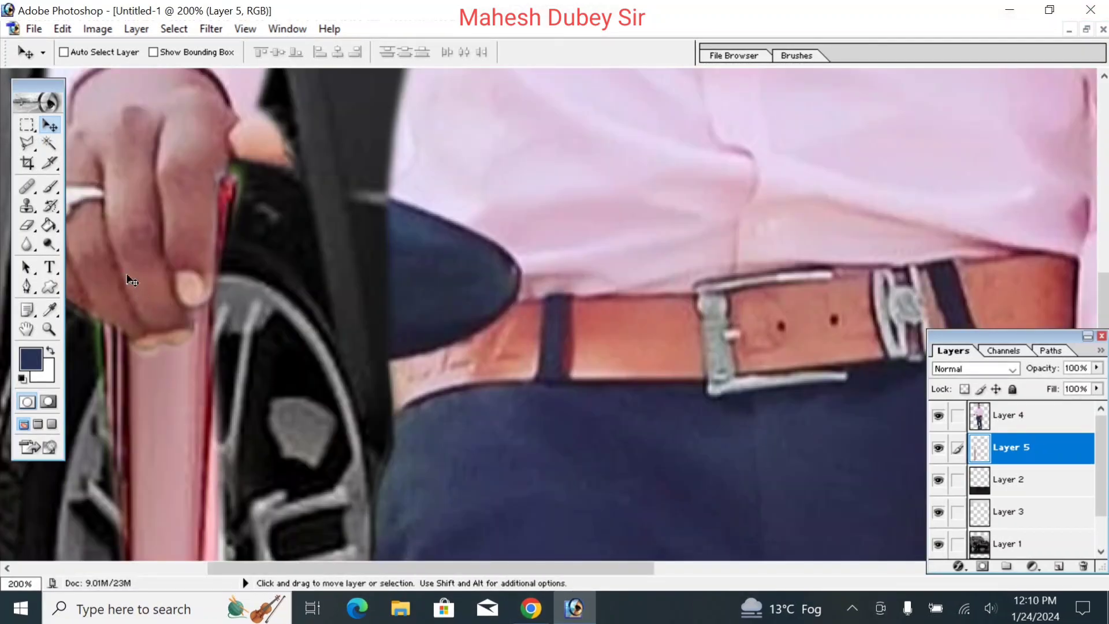
# Set up the Clone Stamp tool with 70% opacity, 80% flow and the Soft Round 21 pixels brush
pyautogui.click(27, 206)
pyautogui.click(27, 206)
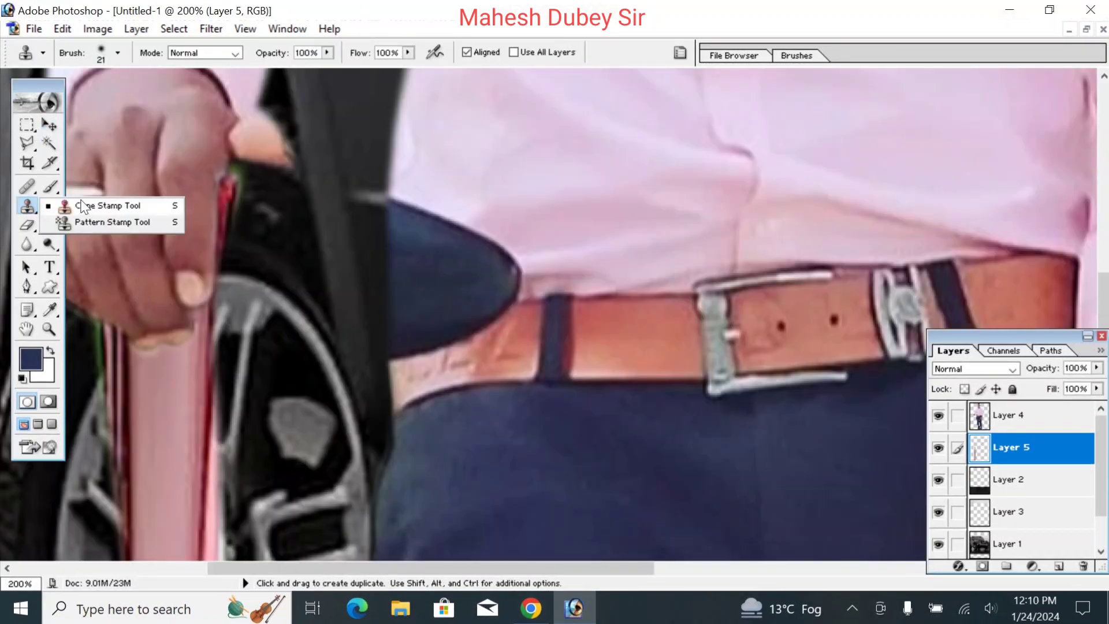
pyautogui.click(86, 205)
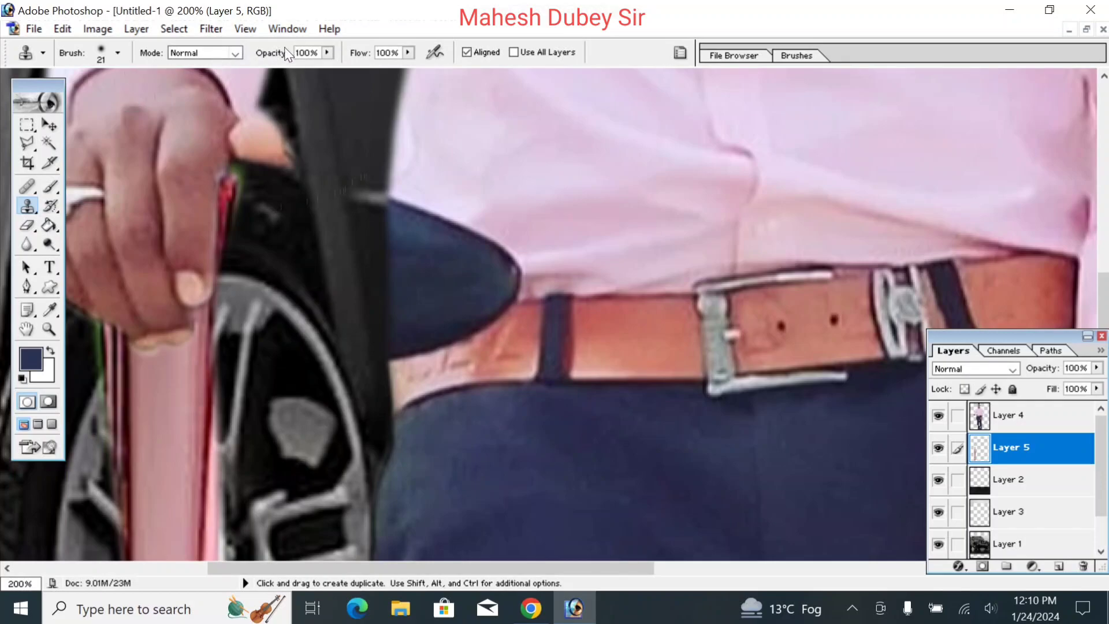
pyautogui.click(328, 53)
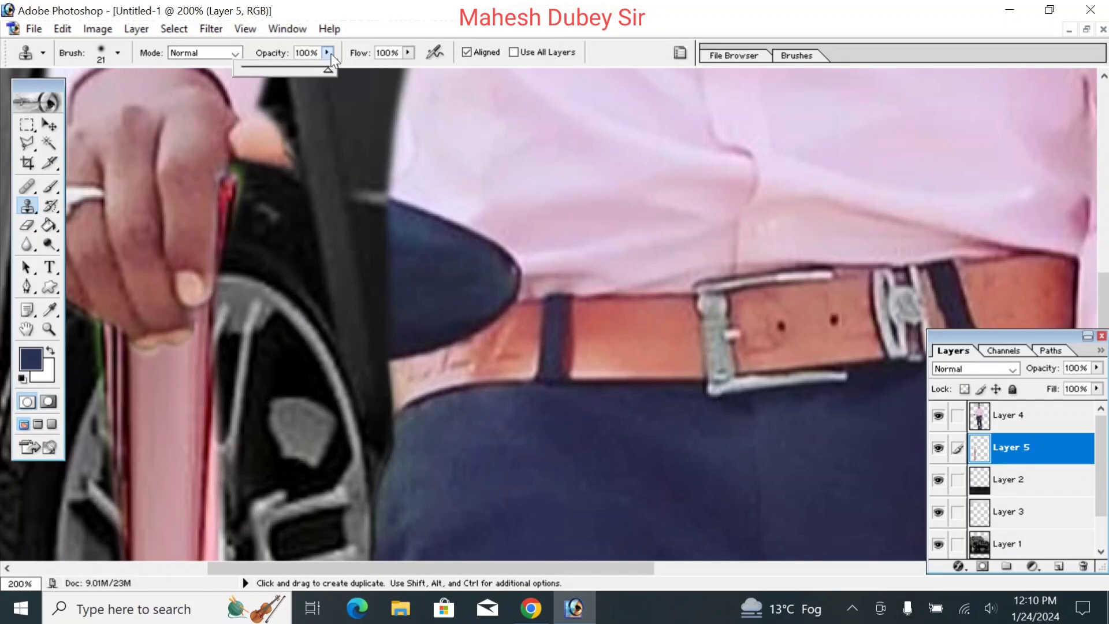
pyautogui.moveTo(322, 73); pyautogui.dragTo(306, 73)
pyautogui.click(409, 52)
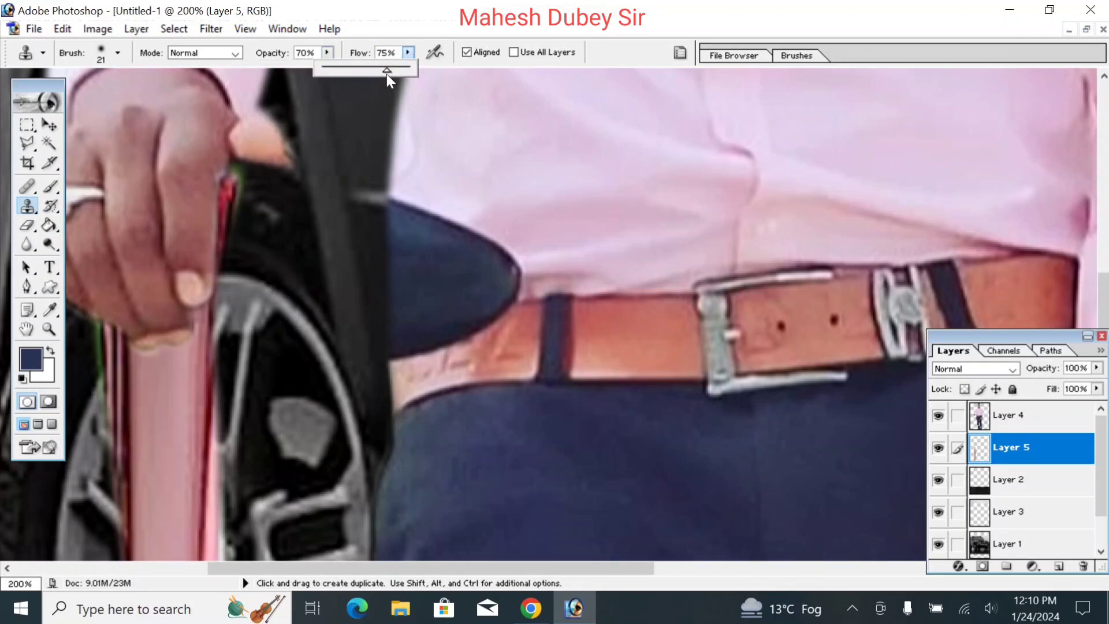
pyautogui.click(123, 53)
pyautogui.click(118, 51)
pyautogui.scroll(-3, 115, 241)
pyautogui.scroll(-2, 138, 225)
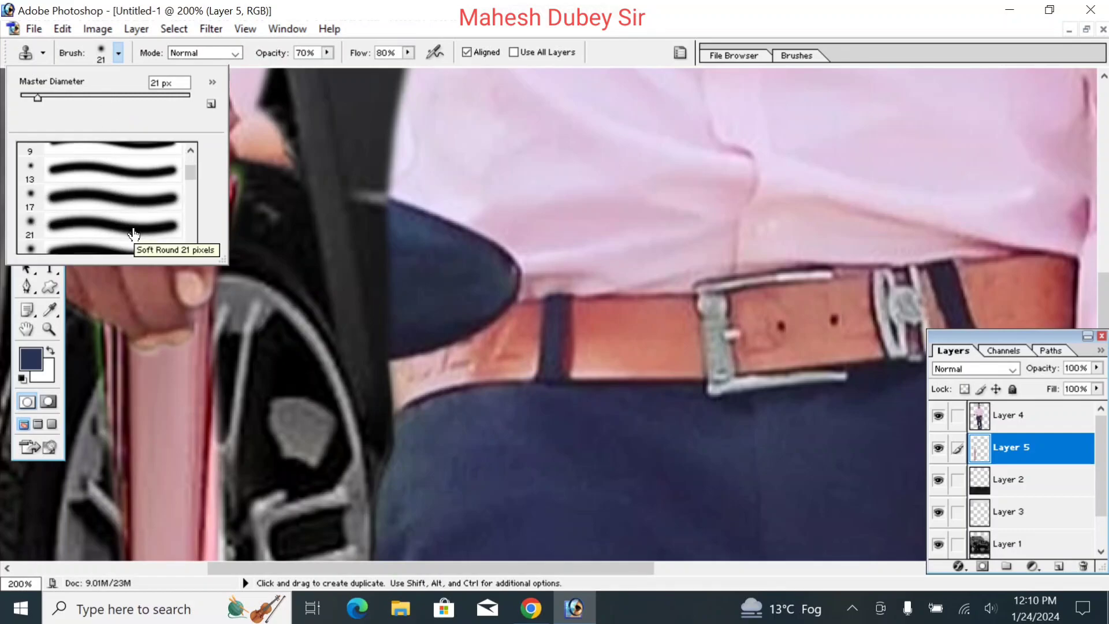
pyautogui.doubleClick(133, 231)
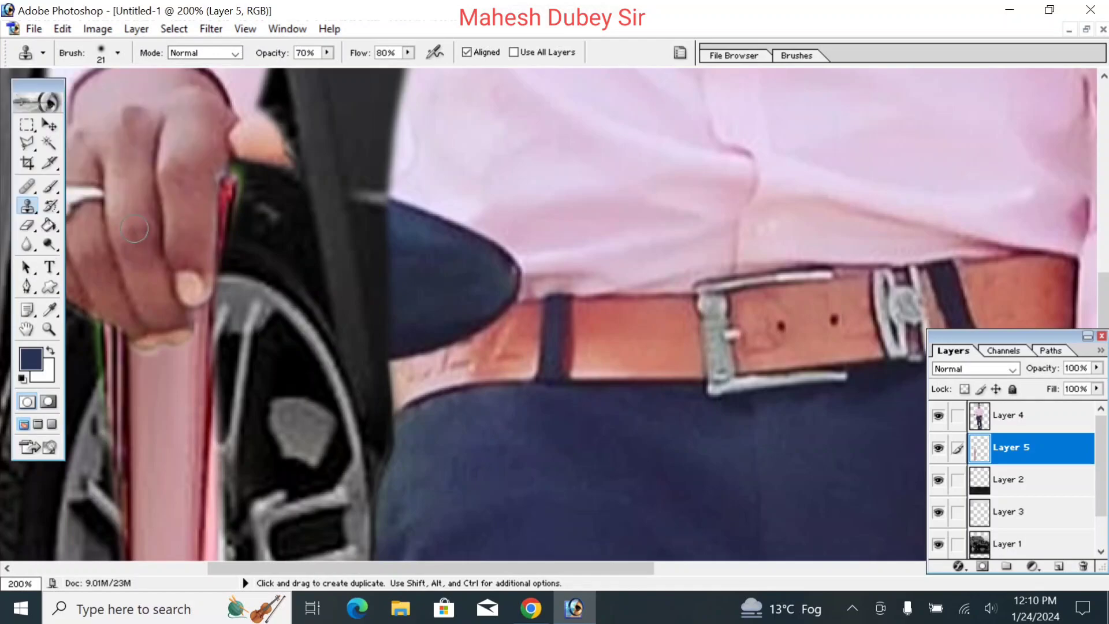
# On the man's layer, clone pink shirt fabric over the upper part of the dark patch beside his waist
pyautogui.keyDown('alt'); pyautogui.click(424, 161); pyautogui.keyUp('alt')
pyautogui.click(993, 420)
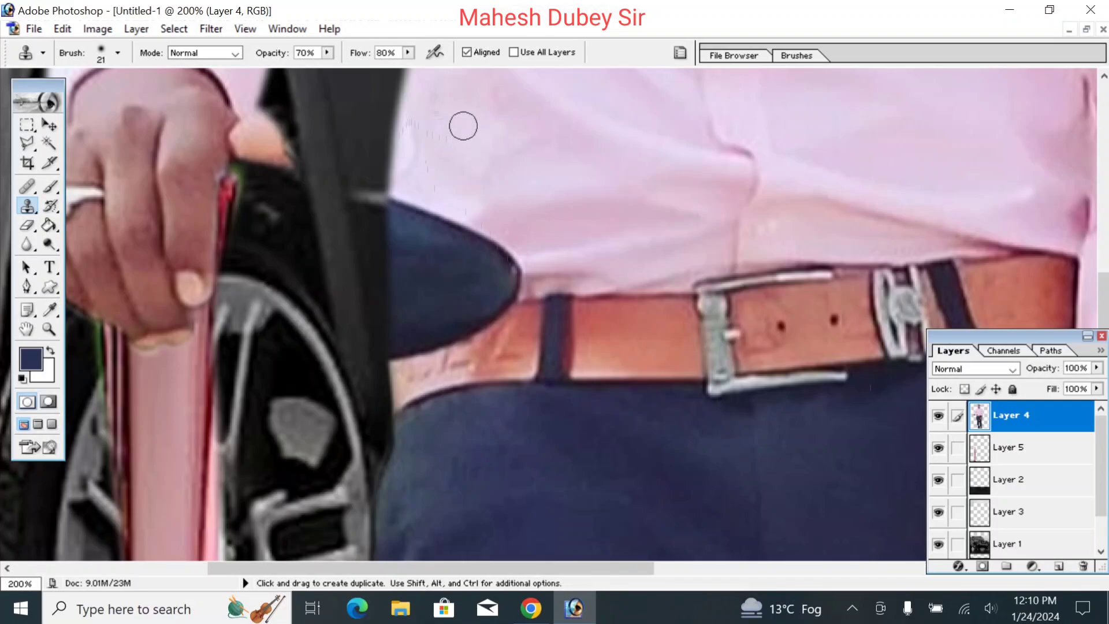
pyautogui.press('alt')
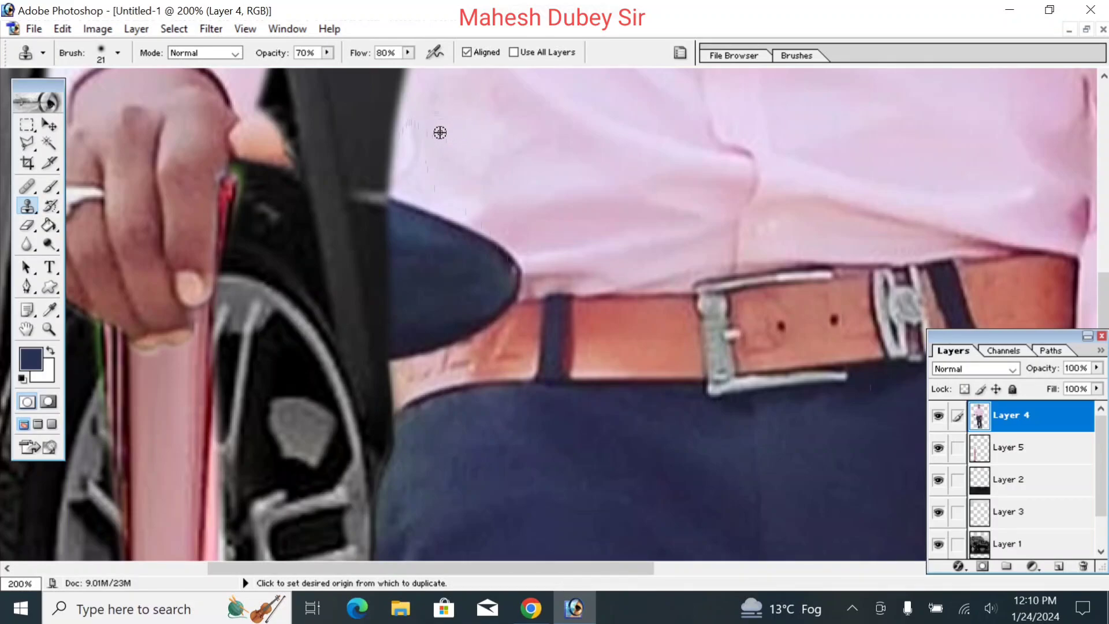
pyautogui.keyDown('alt'); pyautogui.click(439, 133); pyautogui.keyUp('alt')
pyautogui.moveTo(412, 200)
pyautogui.mouseDown()
pyautogui.moveTo(411, 236)
pyautogui.moveTo(396, 213)
pyautogui.moveTo(413, 243)
pyautogui.mouseUp()
pyautogui.keyDown('alt'); pyautogui.click(423, 179); pyautogui.keyUp('alt')
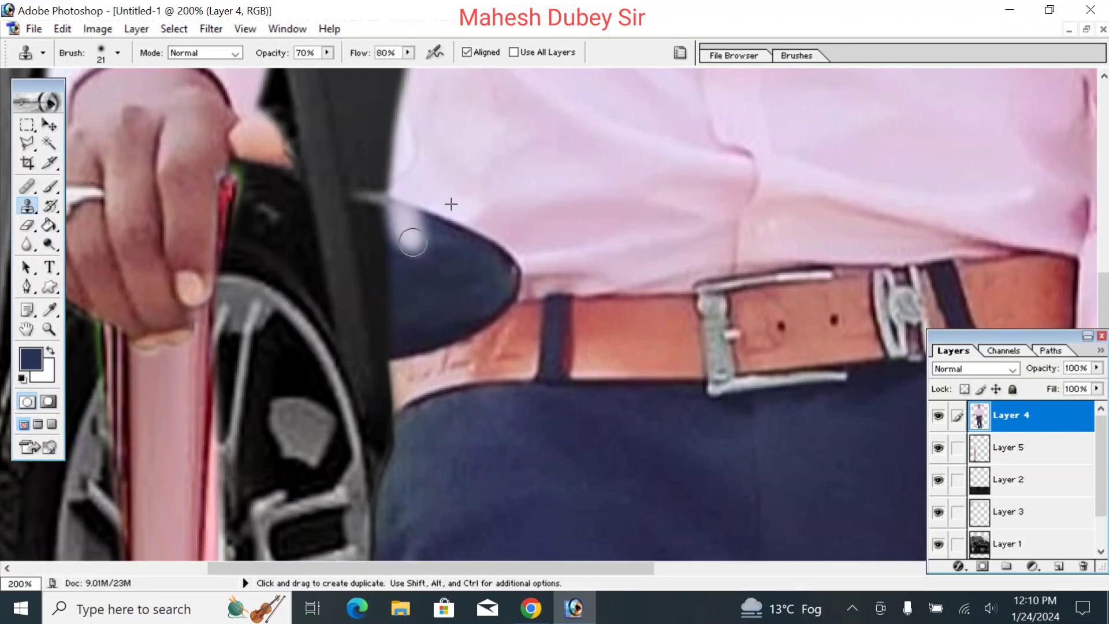
pyautogui.keyDown('alt'); pyautogui.click(468, 158); pyautogui.keyUp('alt')
pyautogui.moveTo(453, 198)
pyautogui.mouseDown()
pyautogui.moveTo(440, 237)
pyautogui.moveTo(429, 217)
pyautogui.moveTo(460, 239)
pyautogui.moveTo(430, 258)
pyautogui.moveTo(467, 222)
pyautogui.moveTo(401, 209)
pyautogui.moveTo(479, 223)
pyautogui.moveTo(468, 229)
pyautogui.moveTo(529, 260)
pyautogui.moveTo(499, 272)
pyautogui.moveTo(466, 254)
pyautogui.moveTo(502, 250)
pyautogui.moveTo(520, 276)
pyautogui.moveTo(427, 277)
pyautogui.mouseUp()
# Clone more shirt fabric from several spots across the middle of the dark patch above the belt
pyautogui.keyDown('alt'); pyautogui.click(517, 154); pyautogui.keyUp('alt')
pyautogui.keyDown('alt'); pyautogui.click(521, 185); pyautogui.keyUp('alt')
pyautogui.keyDown('alt'); pyautogui.click(537, 181); pyautogui.keyUp('alt')
pyautogui.keyDown('alt'); pyautogui.click(519, 230); pyautogui.keyUp('alt')
pyautogui.keyDown('alt'); pyautogui.click(563, 222); pyautogui.keyUp('alt')
pyautogui.moveTo(503, 275); pyautogui.dragTo(404, 271)
pyautogui.keyDown('alt'); pyautogui.click(490, 167); pyautogui.keyUp('alt')
pyautogui.moveTo(429, 232)
pyautogui.mouseDown()
pyautogui.moveTo(425, 253)
pyautogui.moveTo(438, 237)
pyautogui.moveTo(396, 235)
pyautogui.moveTo(410, 288)
pyautogui.mouseUp()
pyautogui.keyDown('alt'); pyautogui.click(456, 172); pyautogui.keyUp('alt')
pyautogui.keyDown('alt'); pyautogui.click(569, 186); pyautogui.keyUp('alt')
pyautogui.moveTo(500, 261)
pyautogui.mouseDown()
pyautogui.moveTo(529, 272)
pyautogui.moveTo(360, 289)
pyautogui.mouseUp()
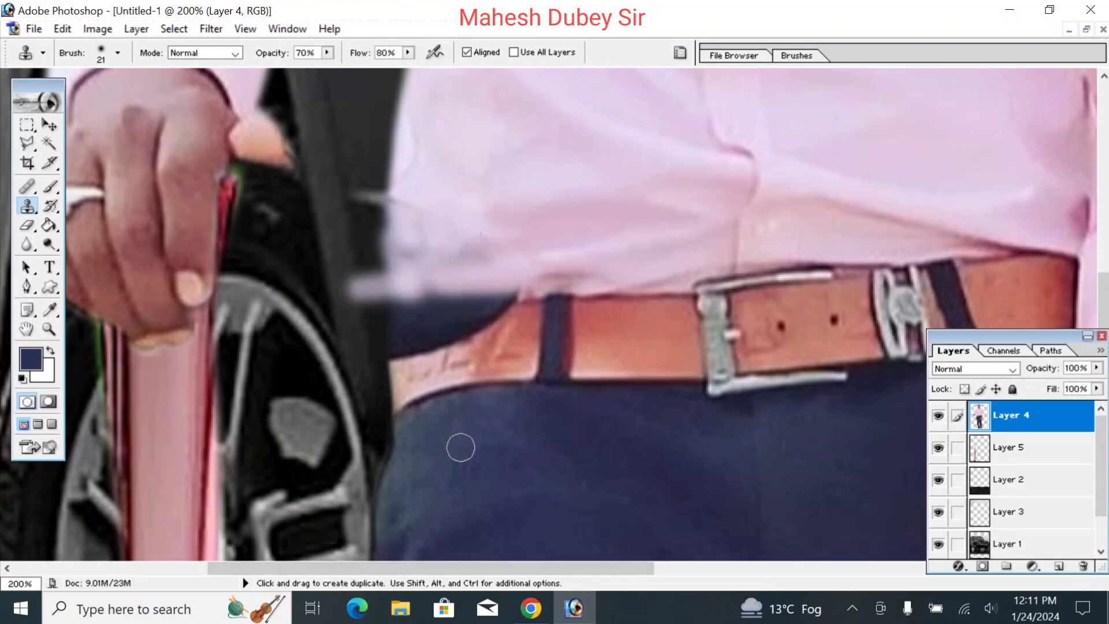
pyautogui.hotkey('ctrl', 'z')
# Clone shirt fabric over the remaining dark patch down to the belt line and smooth the shirt's lower hem
pyautogui.keyDown('alt'); pyautogui.click(572, 231); pyautogui.keyUp('alt')
pyautogui.moveTo(501, 267)
pyautogui.mouseDown()
pyautogui.moveTo(479, 237)
pyautogui.moveTo(475, 248)
pyautogui.moveTo(403, 248)
pyautogui.mouseUp()
pyautogui.keyDown('alt'); pyautogui.click(544, 215); pyautogui.keyUp('alt')
pyautogui.click(417, 256)
pyautogui.keyDown('alt'); pyautogui.click(556, 191); pyautogui.keyUp('alt')
pyautogui.click(433, 204)
pyautogui.moveTo(433, 204); pyautogui.dragTo(425, 216)
pyautogui.click(452, 221)
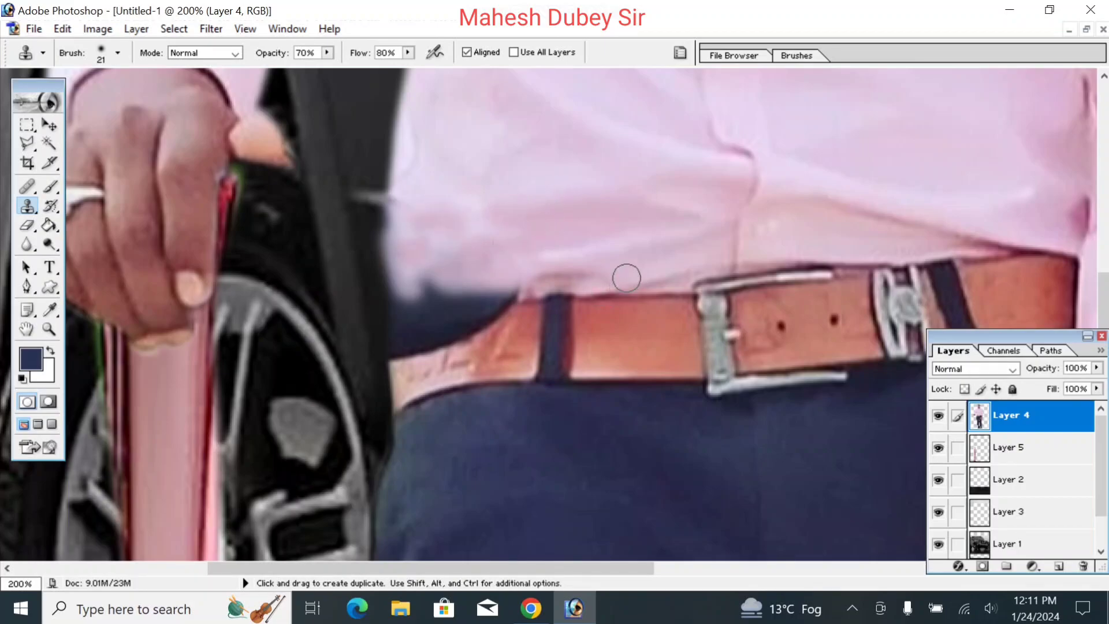
pyautogui.keyDown('alt'); pyautogui.click(536, 271); pyautogui.keyUp('alt')
pyautogui.moveTo(517, 280)
pyautogui.mouseDown()
pyautogui.moveTo(419, 281)
pyautogui.moveTo(443, 280)
pyautogui.mouseUp()
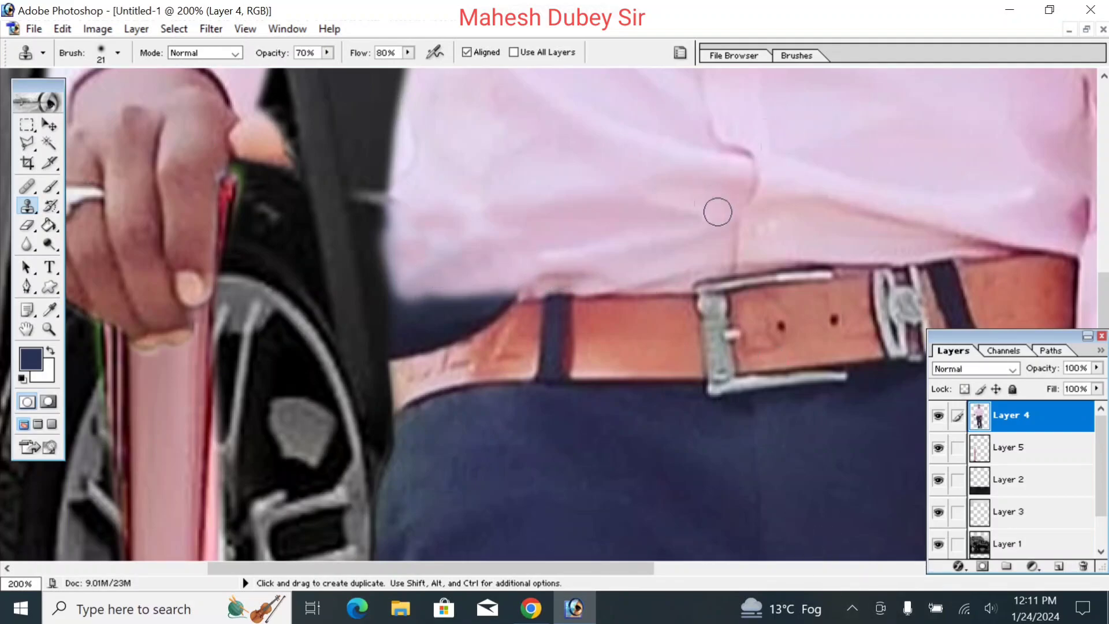
# Copy the belt section beside the far-right belt loop to a new layer with the Polygonal Lasso and move it over the belt's left end
pyautogui.moveTo(730, 223); pyautogui.dragTo(497, 163)
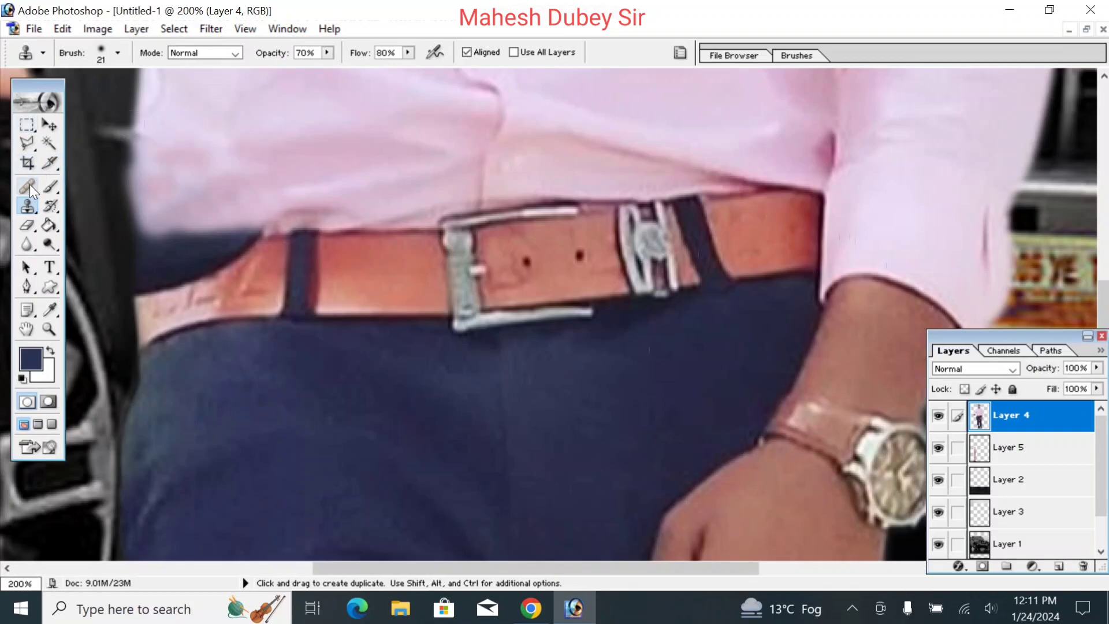
pyautogui.moveTo(26, 144); pyautogui.dragTo(96, 159)
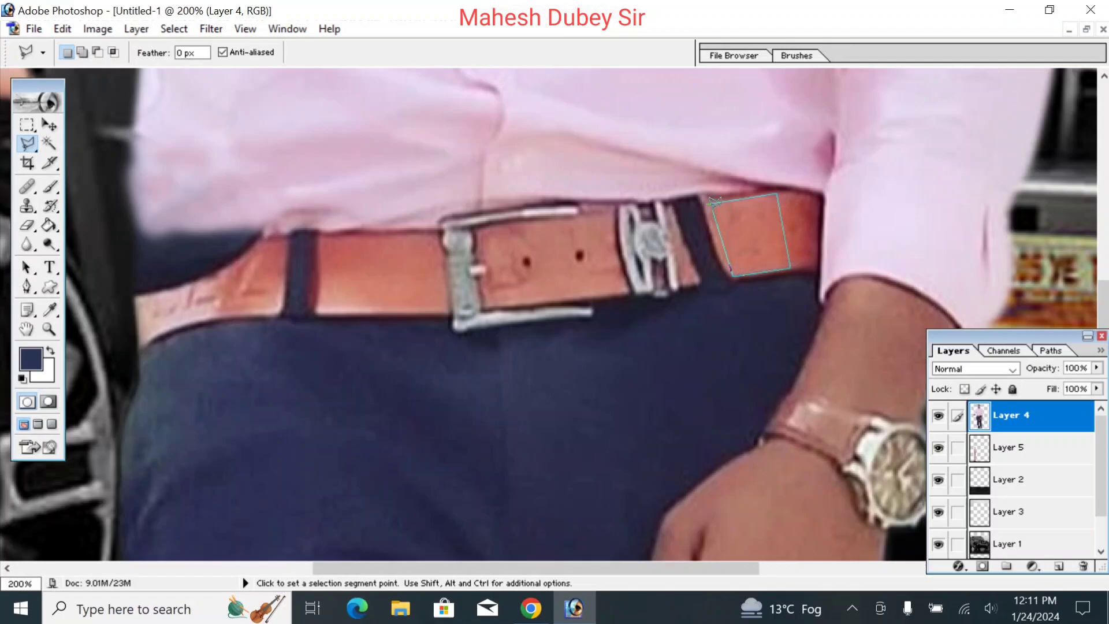
pyautogui.click(704, 205)
pyautogui.hotkey('ctrl', 'j')
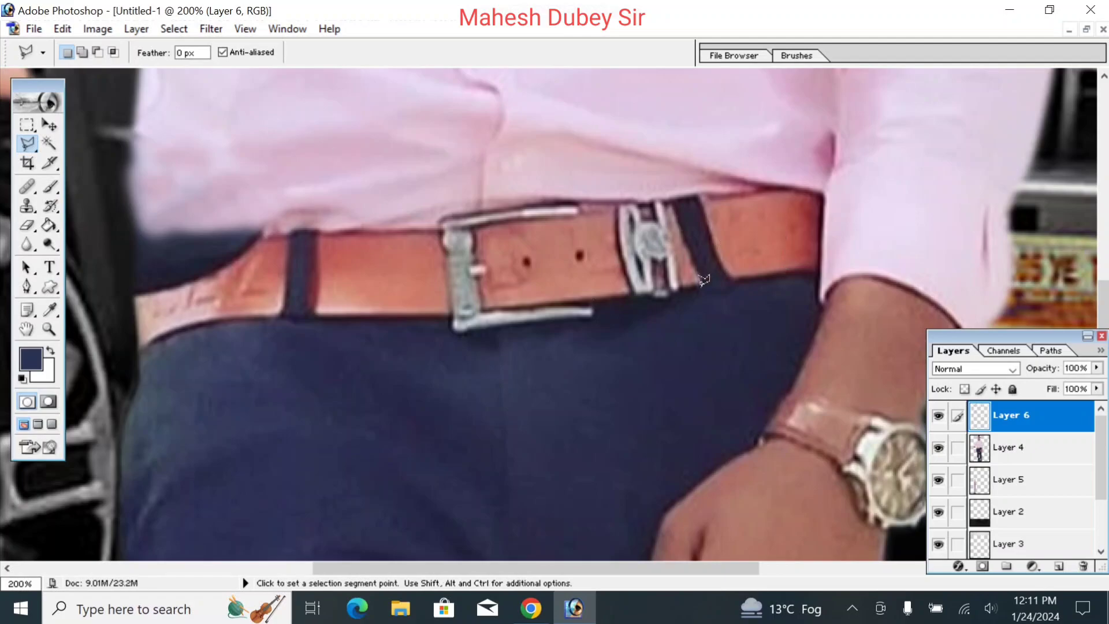
pyautogui.click(50, 125)
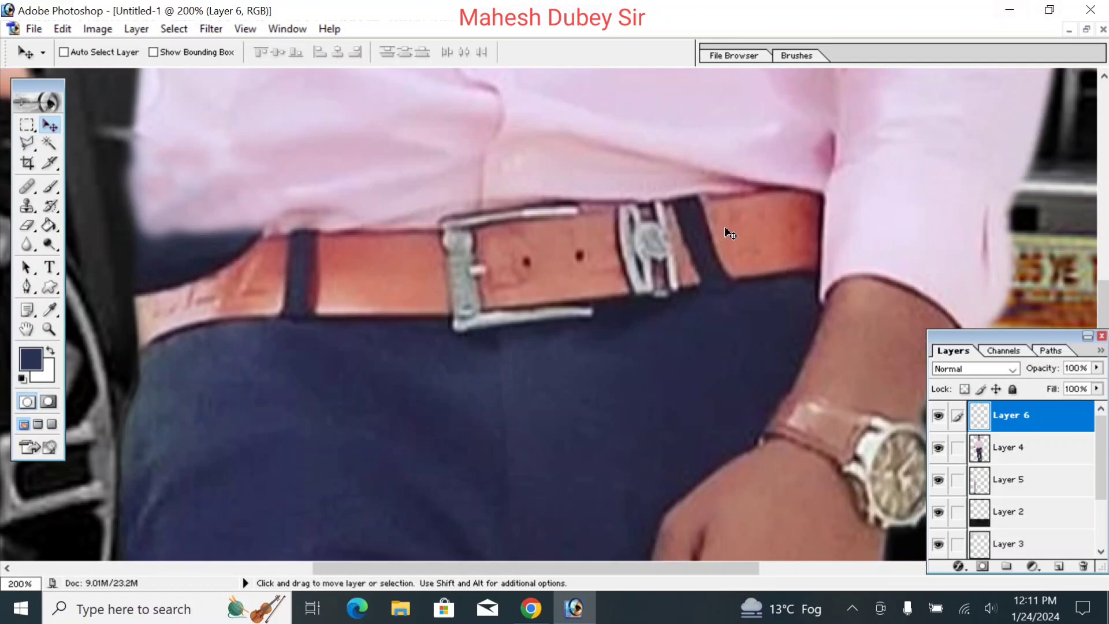
pyautogui.moveTo(732, 234); pyautogui.dragTo(207, 270)
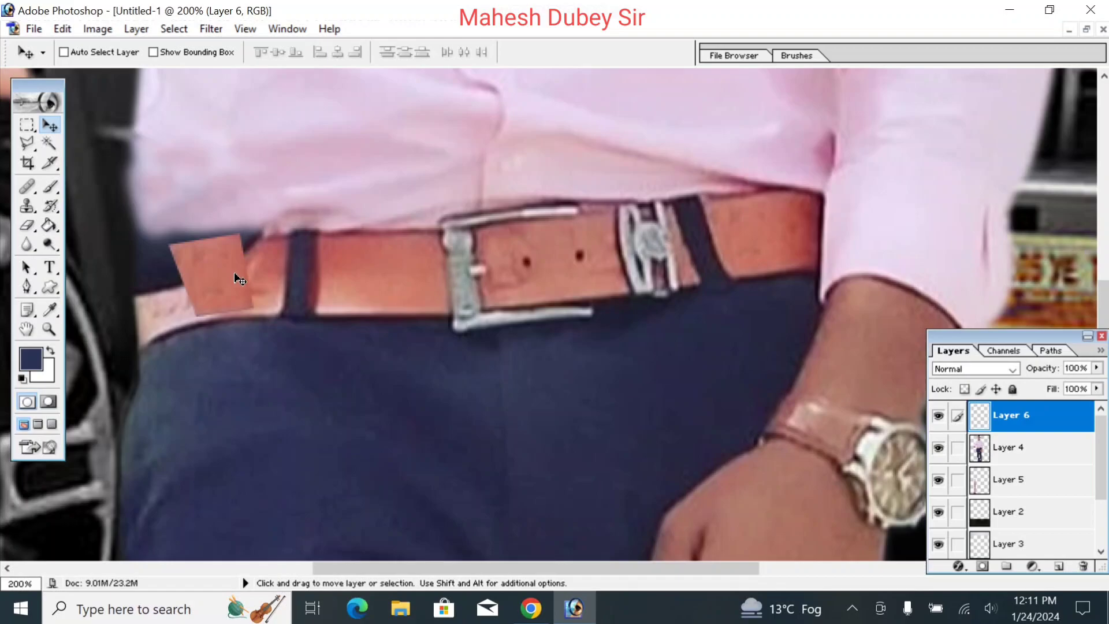
# Transform the copied belt piece to 218.7% width and -8.1° rotation so it covers the belt's left end up to the loop
pyautogui.hotkey('ctrl', 't')
pyautogui.moveTo(172, 275); pyautogui.dragTo(296, 265)
pyautogui.moveTo(167, 282); pyautogui.dragTo(131, 285)
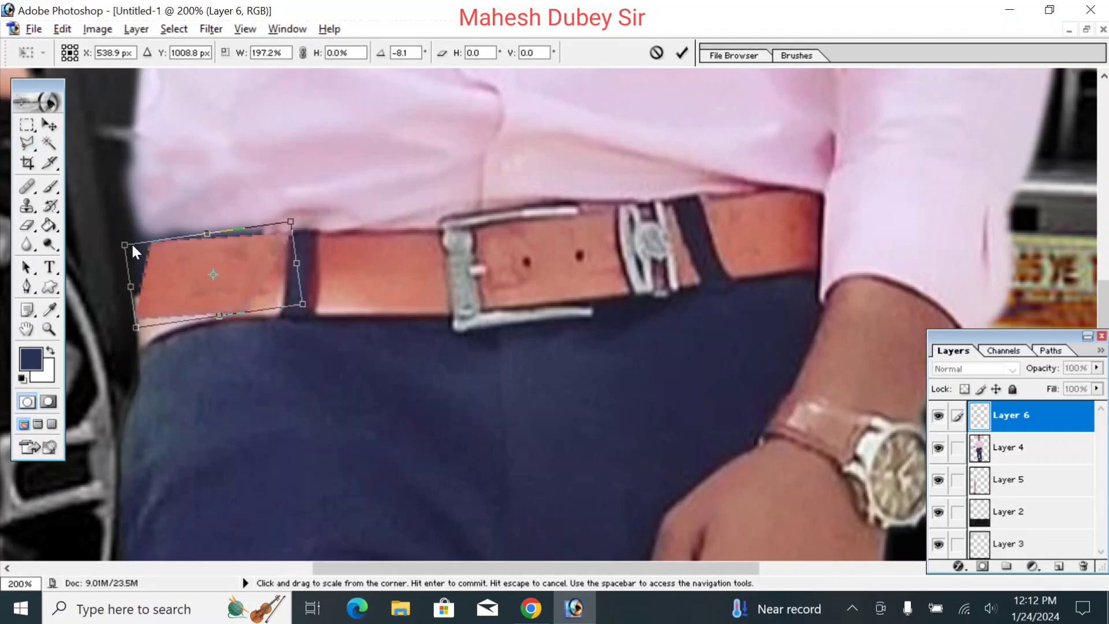
pyautogui.moveTo(123, 243); pyautogui.dragTo(128, 247)
pyautogui.moveTo(221, 316); pyautogui.dragTo(222, 321)
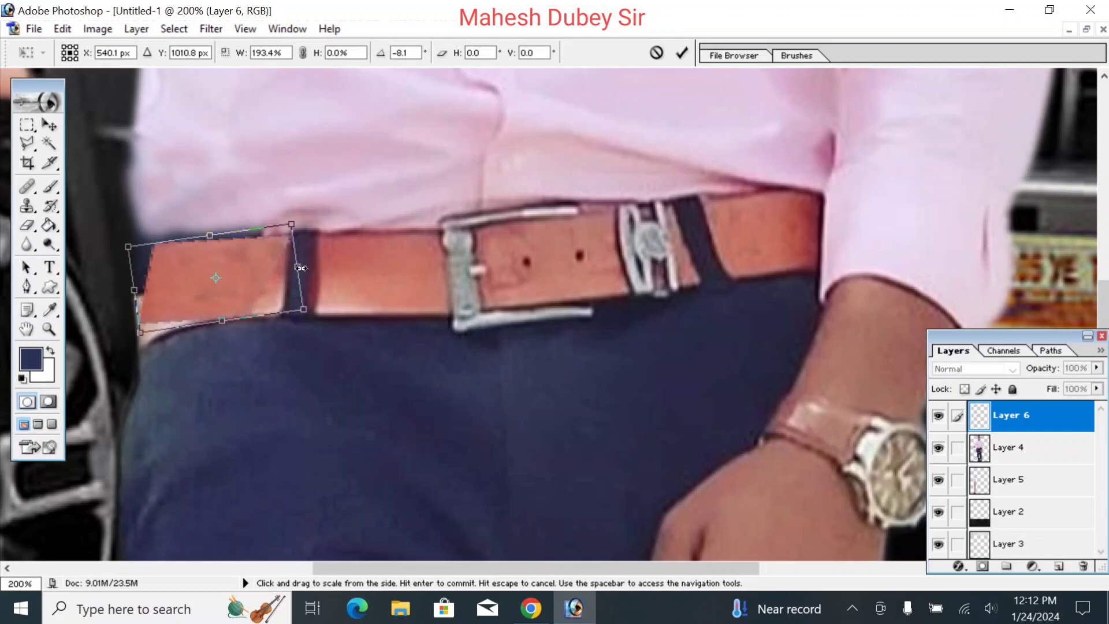
pyautogui.moveTo(136, 288); pyautogui.dragTo(123, 296)
pyautogui.moveTo(231, 258); pyautogui.dragTo(219, 258)
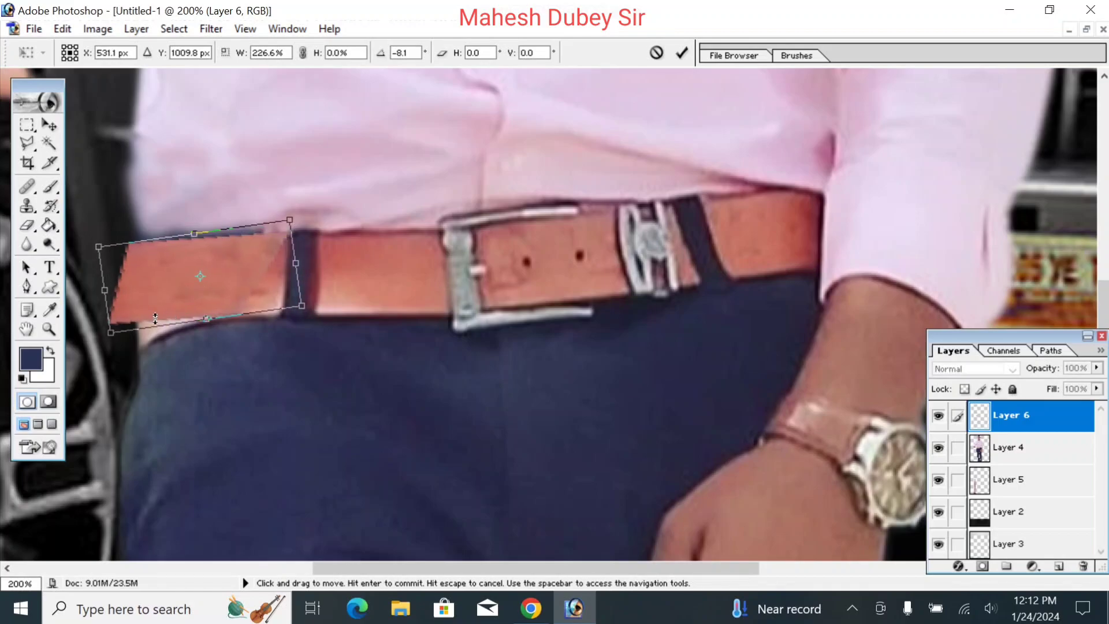
pyautogui.moveTo(111, 334); pyautogui.dragTo(120, 339)
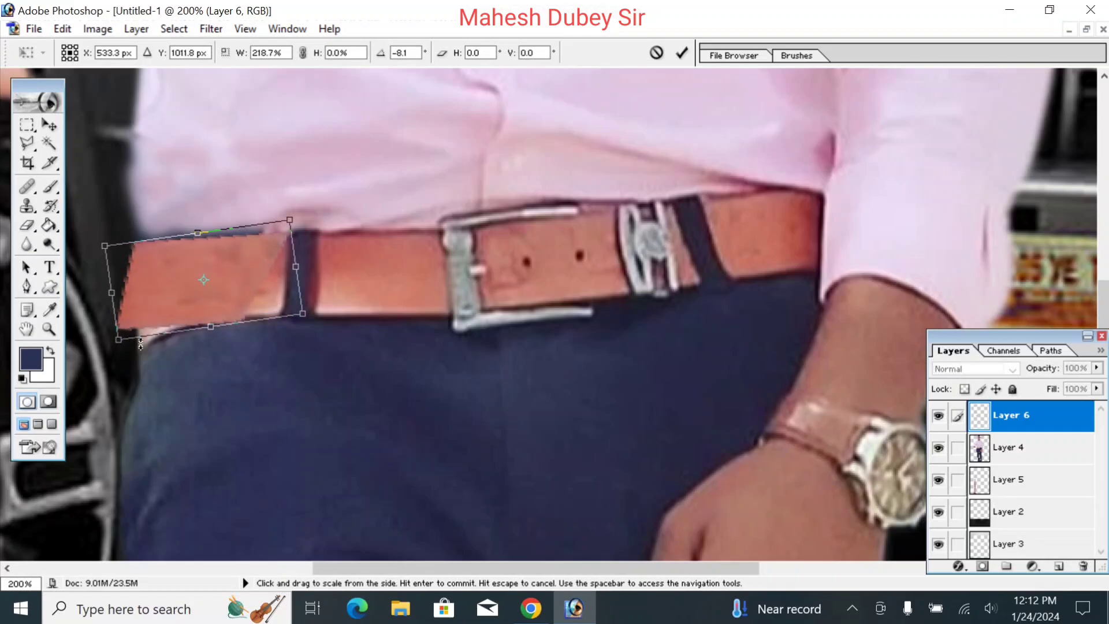
pyautogui.press('Return')
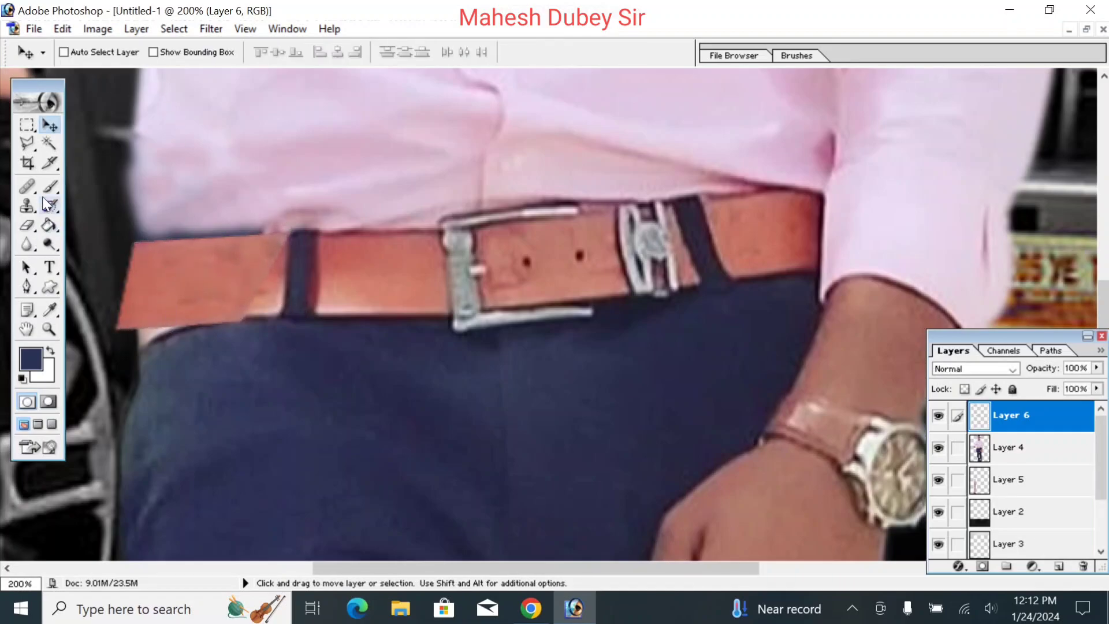
# Erase the belt piece's overhanging edges softly with the Eraser, using a soft 21 px brush at 23% opacity, to blend it in
pyautogui.click(27, 224)
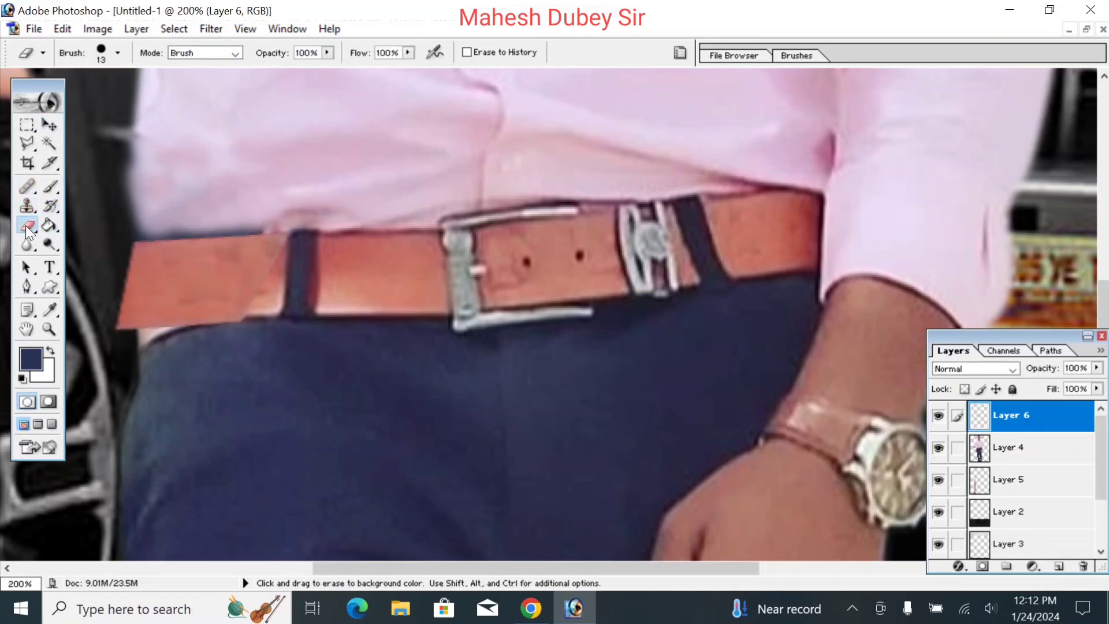
pyautogui.click(119, 53)
pyautogui.doubleClick(118, 223)
pyautogui.click(326, 52)
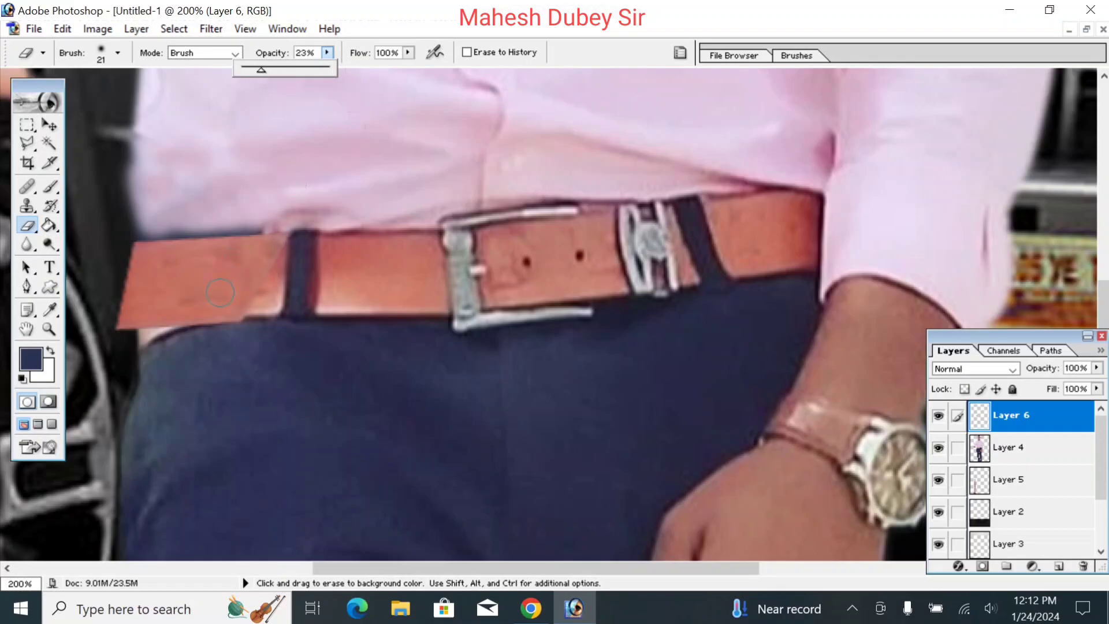
pyautogui.click(285, 219)
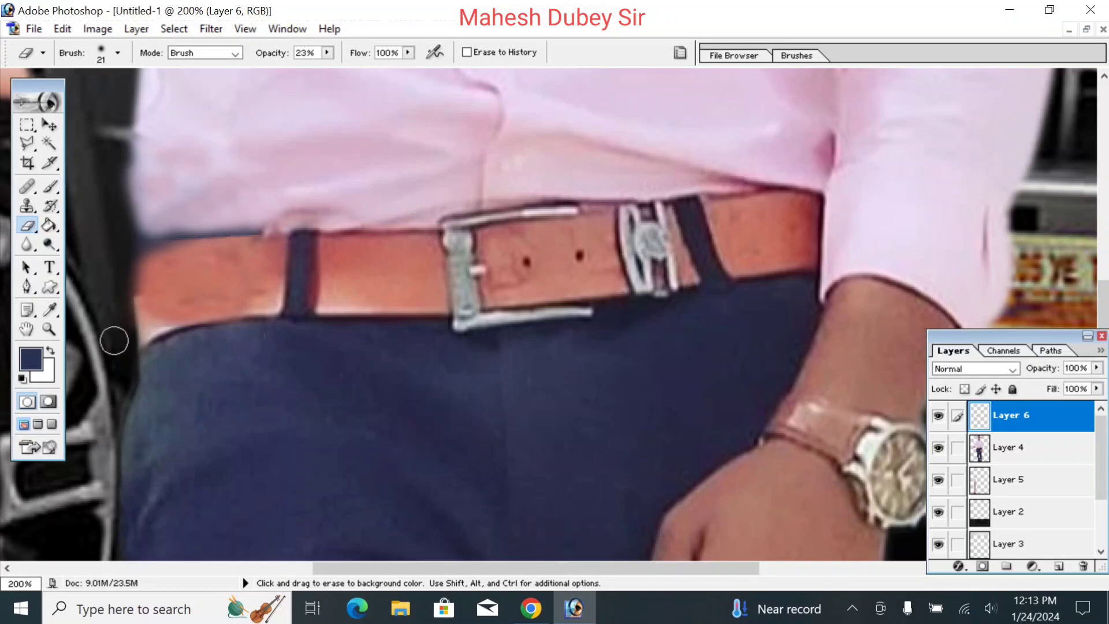
# On Layer 4, clone shirt fabric over the dark gap between the shirt hem and the belt's left end with the Clone Stamp
pyautogui.hotkey('ctrl', '-')
pyautogui.hotkey('ctrl', '-')
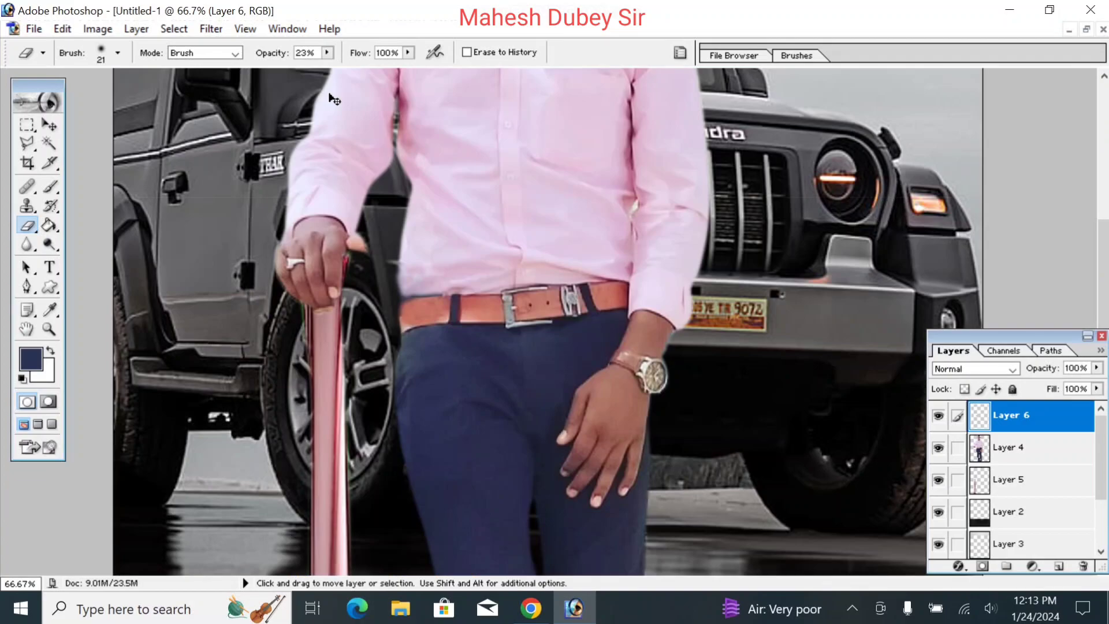
pyautogui.hotkey('ctrl', '+')
pyautogui.hotkey('ctrl', '+')
pyautogui.hotkey('ctrl', '+')
pyautogui.moveTo(220, 175); pyautogui.dragTo(537, 173)
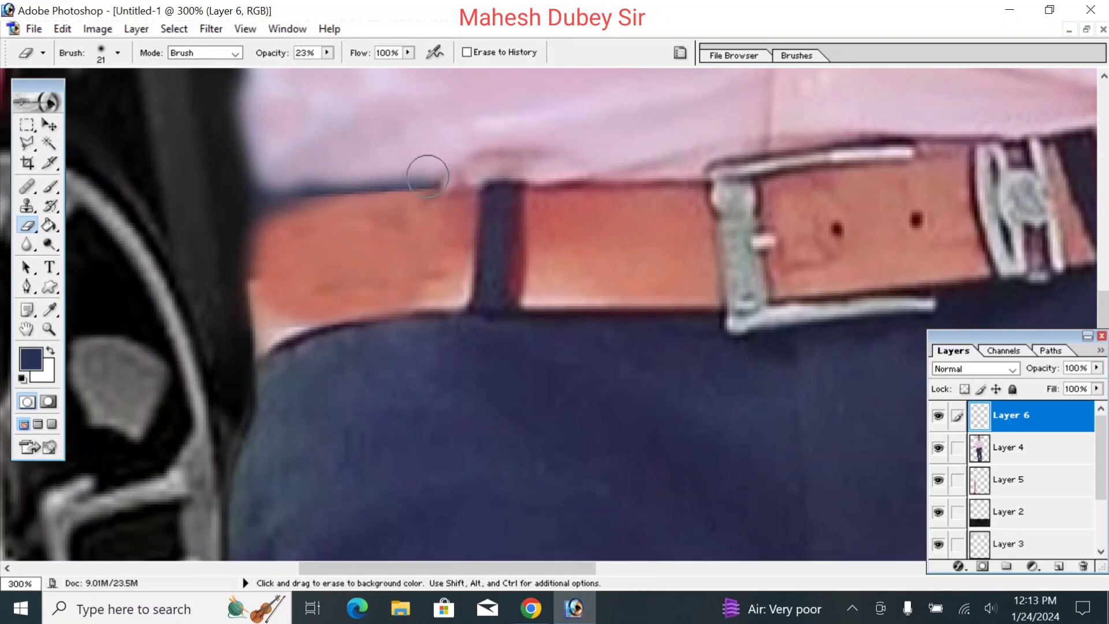
pyautogui.click(48, 124)
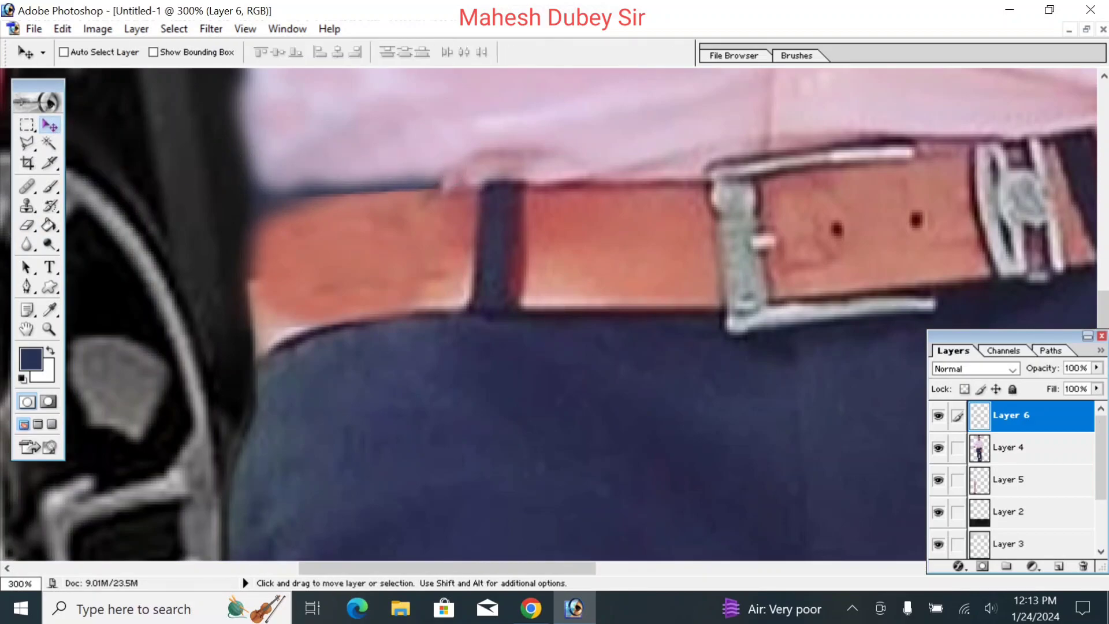
pyautogui.click(993, 454)
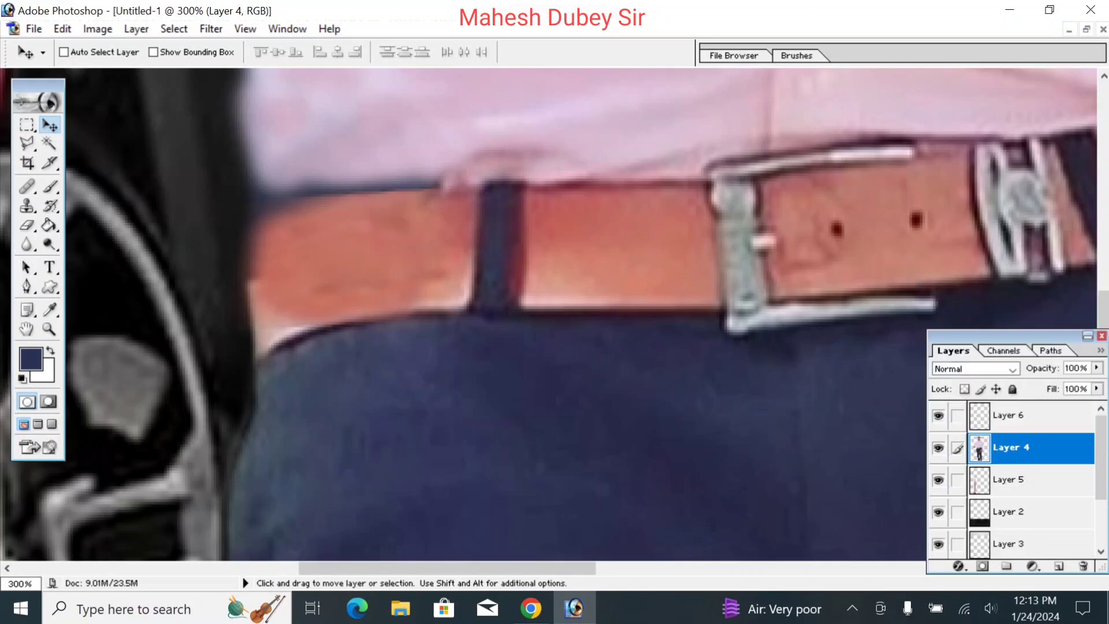
pyautogui.click(26, 207)
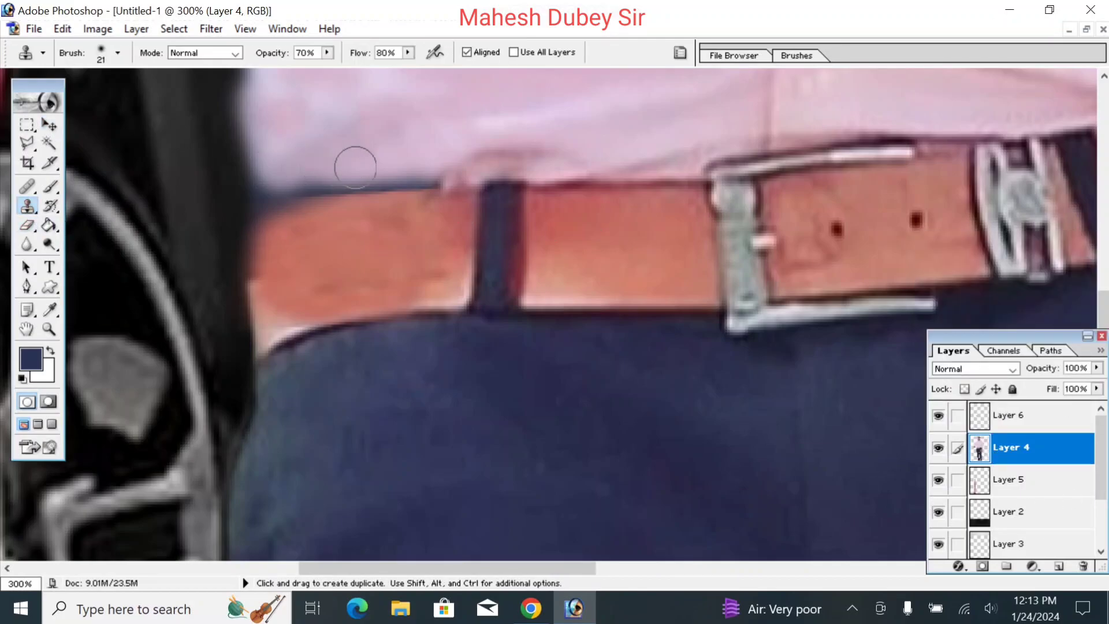
pyautogui.keyDown('alt'); pyautogui.click(479, 133); pyautogui.keyUp('alt')
pyautogui.moveTo(441, 173)
pyautogui.mouseDown()
pyautogui.moveTo(265, 179)
pyautogui.moveTo(300, 161)
pyautogui.mouseUp()
pyautogui.keyDown('alt'); pyautogui.click(537, 126); pyautogui.keyUp('alt')
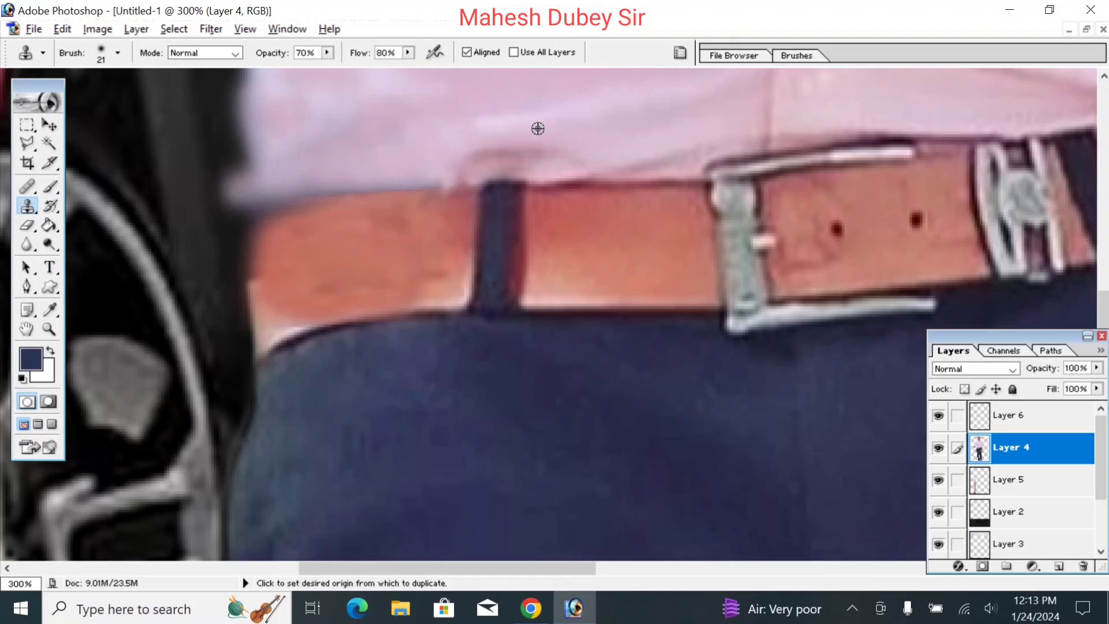
pyautogui.moveTo(445, 156); pyautogui.dragTo(401, 173)
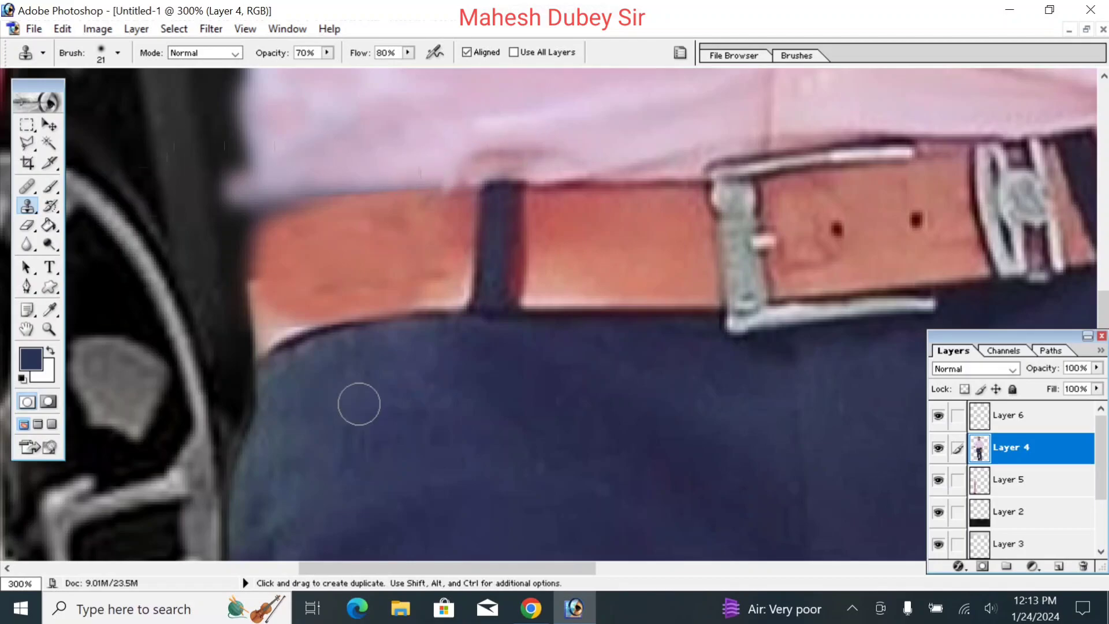
# Erase the cloned fabric overhanging the shirt's left edge just above the belt with the soft 21 px Eraser at 23% opacity
pyautogui.click(27, 226)
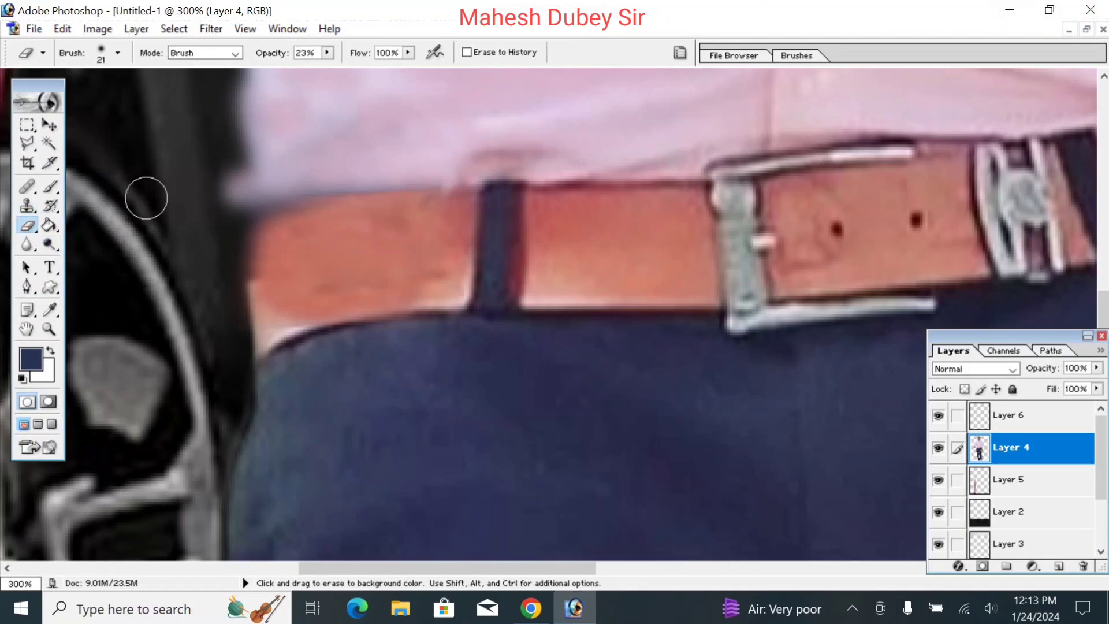
pyautogui.moveTo(227, 97)
pyautogui.mouseDown()
pyautogui.moveTo(217, 206)
pyautogui.moveTo(214, 144)
pyautogui.moveTo(230, 253)
pyautogui.moveTo(222, 159)
pyautogui.moveTo(217, 261)
pyautogui.moveTo(204, 162)
pyautogui.moveTo(213, 264)
pyautogui.moveTo(216, 169)
pyautogui.moveTo(229, 232)
pyautogui.moveTo(224, 88)
pyautogui.moveTo(233, 200)
pyautogui.mouseUp()
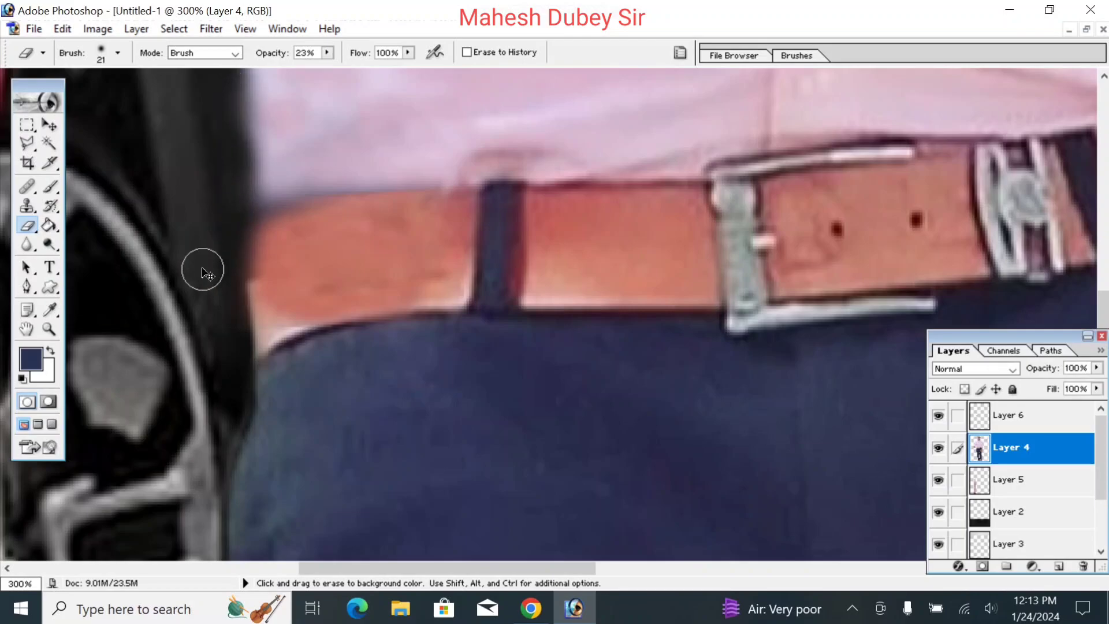
pyautogui.hotkey('ctrl', '-')
pyautogui.hotkey('ctrl', '-')
pyautogui.hotkey('ctrl', '-')
pyautogui.hotkey('ctrl', '-')
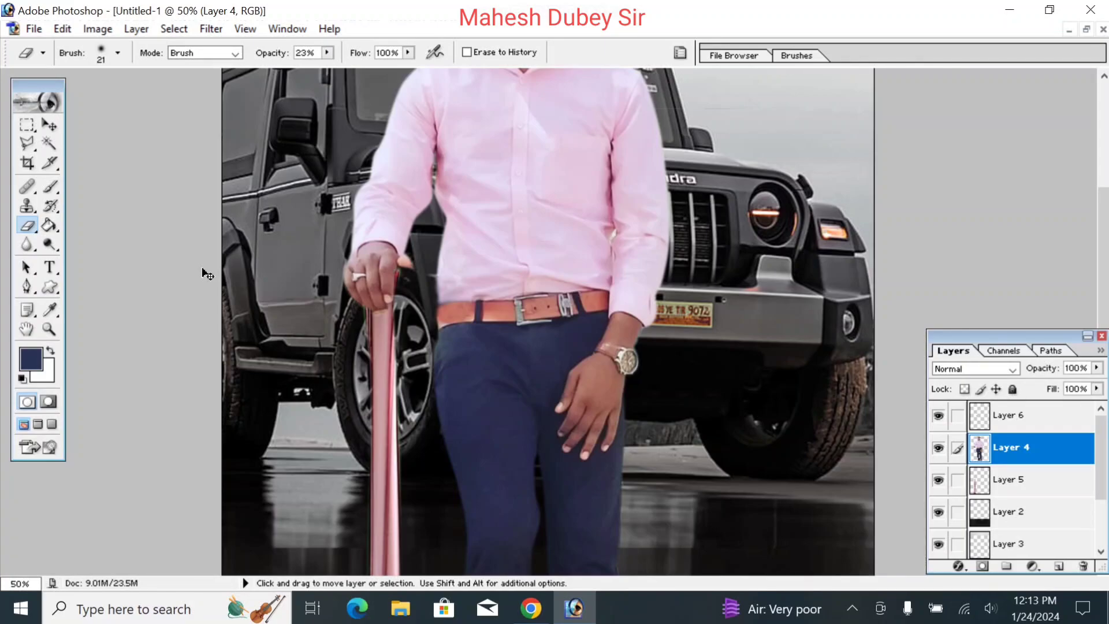
pyautogui.hotkey('ctrl', '-')
pyautogui.hotkey('ctrl', '-')
pyautogui.hotkey('ctrl', '-')
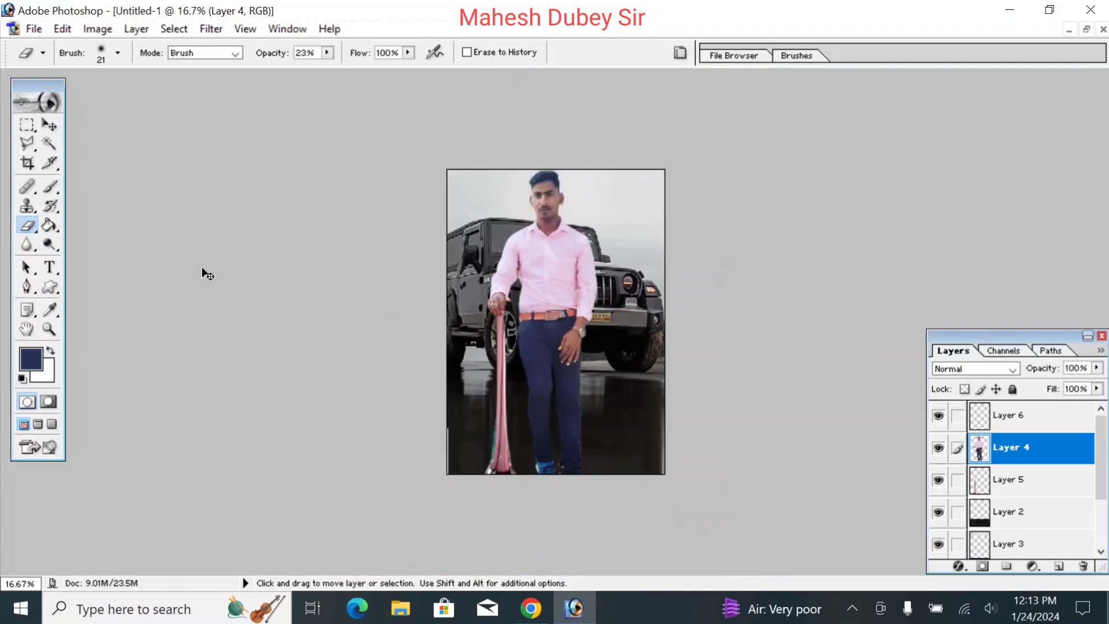
# On Layer 5, erase the green fringe along the vase's lower left edge down to its base, with Eraser opacity at 43%
pyautogui.hotkey('ctrl', '+')
pyautogui.hotkey('ctrl', '+')
pyautogui.hotkey('ctrl', '+')
pyautogui.hotkey('ctrl', '+')
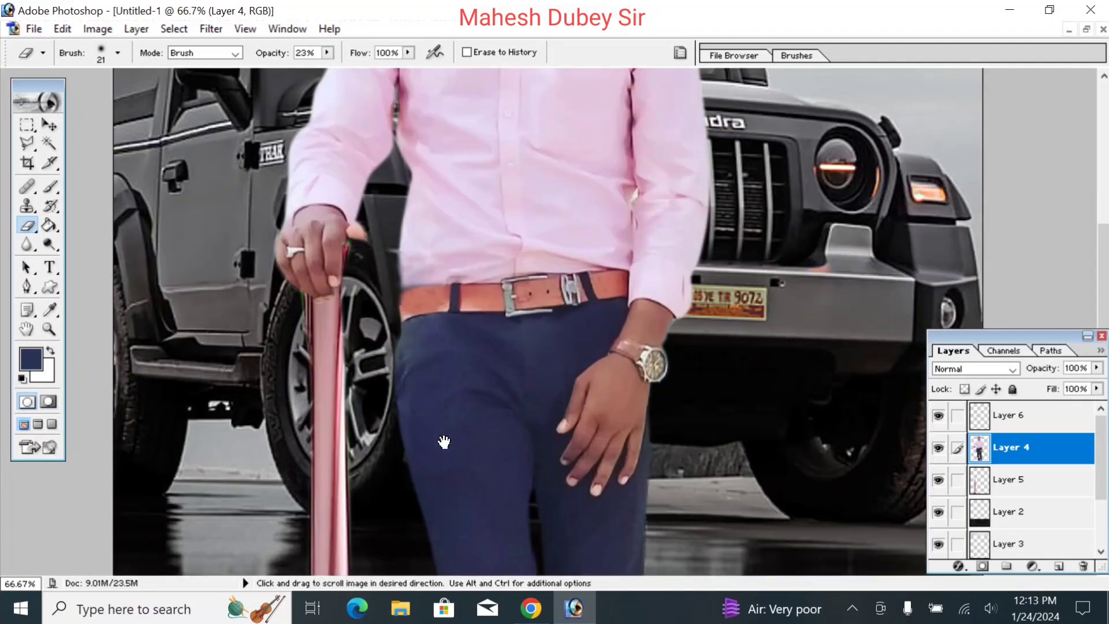
pyautogui.scroll(-5, 444, 442)
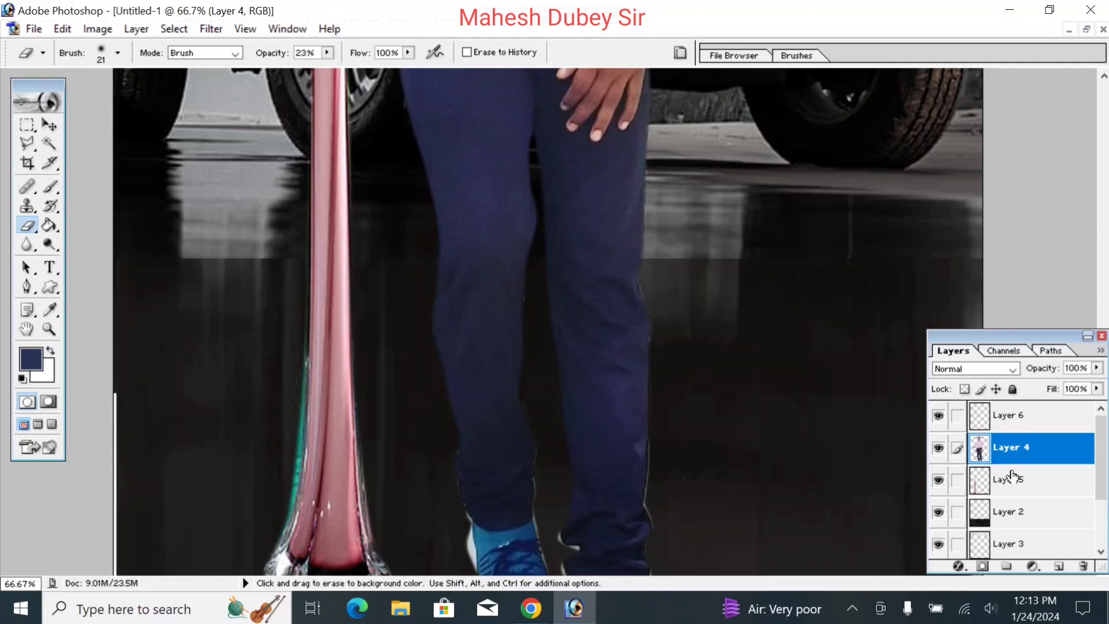
pyautogui.click(1001, 485)
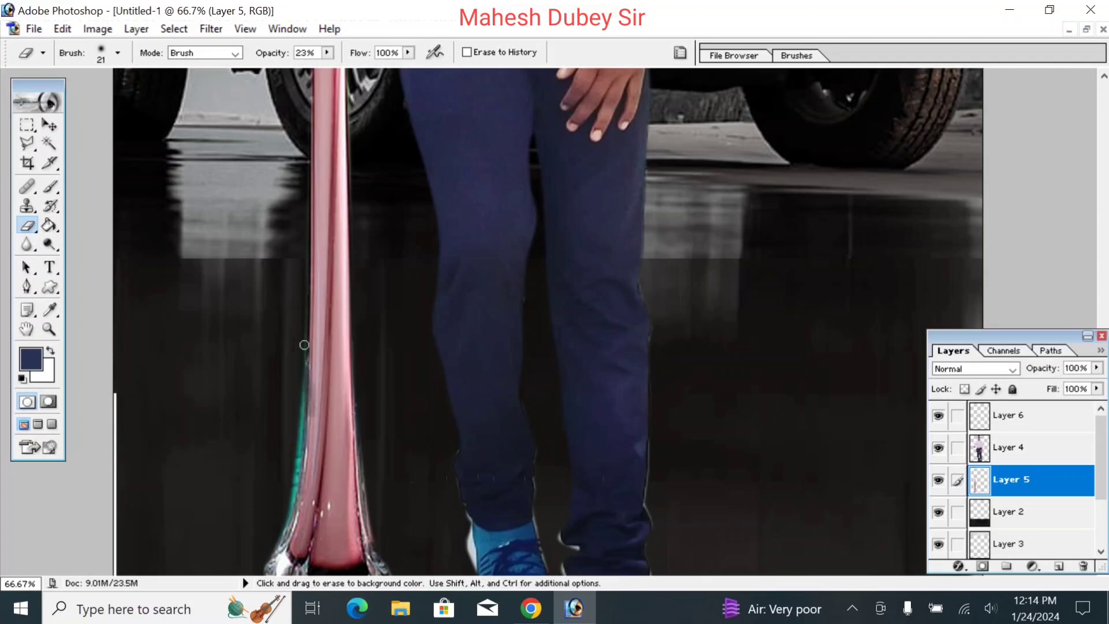
pyautogui.hotkey('ctrl', '+')
pyautogui.hotkey('ctrl', '+')
pyautogui.hotkey('ctrl', '+')
pyautogui.moveTo(250, 376); pyautogui.dragTo(921, 118)
pyautogui.moveTo(485, 366); pyautogui.dragTo(822, 168)
pyautogui.moveTo(565, 203); pyautogui.dragTo(514, 192)
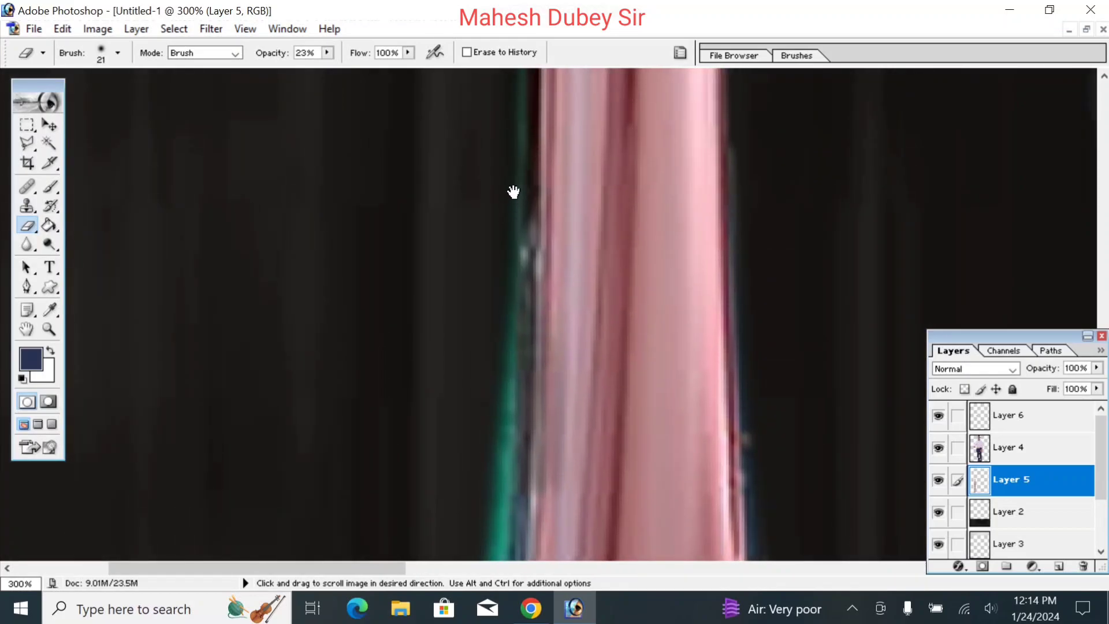
pyautogui.click(326, 53)
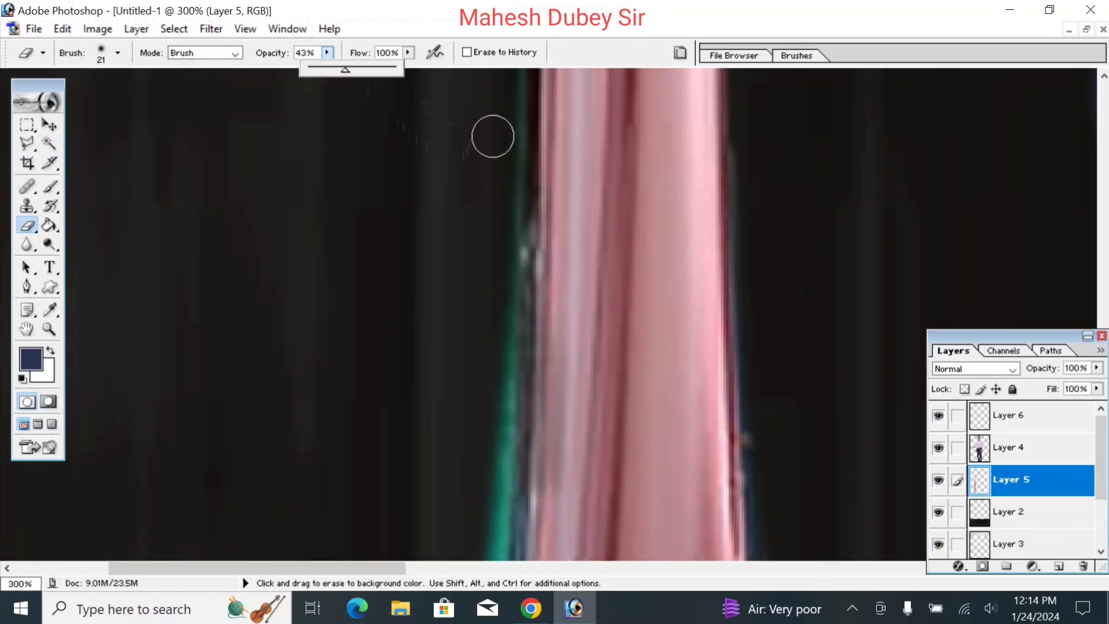
pyautogui.click(501, 143)
pyautogui.moveTo(518, 168)
pyautogui.mouseDown()
pyautogui.moveTo(503, 275)
pyautogui.moveTo(504, 242)
pyautogui.moveTo(518, 268)
pyautogui.moveTo(507, 465)
pyautogui.moveTo(487, 504)
pyautogui.moveTo(496, 424)
pyautogui.moveTo(505, 531)
pyautogui.mouseUp()
pyautogui.moveTo(501, 486)
pyautogui.mouseDown()
pyautogui.moveTo(515, 229)
pyautogui.moveTo(499, 351)
pyautogui.mouseUp()
pyautogui.moveTo(510, 243)
pyautogui.mouseDown()
pyautogui.moveTo(510, 299)
pyautogui.moveTo(477, 401)
pyautogui.moveTo(497, 436)
pyautogui.moveTo(491, 383)
pyautogui.moveTo(507, 351)
pyautogui.moveTo(492, 421)
pyautogui.moveTo(556, 154)
pyautogui.mouseUp()
pyautogui.moveTo(546, 284); pyautogui.dragTo(520, 366)
pyautogui.moveTo(556, 224)
pyautogui.mouseDown()
pyautogui.moveTo(512, 358)
pyautogui.moveTo(539, 316)
pyautogui.moveTo(524, 394)
pyautogui.moveTo(536, 307)
pyautogui.moveTo(499, 465)
pyautogui.moveTo(542, 289)
pyautogui.moveTo(450, 537)
pyautogui.moveTo(560, 225)
pyautogui.mouseUp()
pyautogui.moveTo(524, 405); pyautogui.dragTo(593, 287)
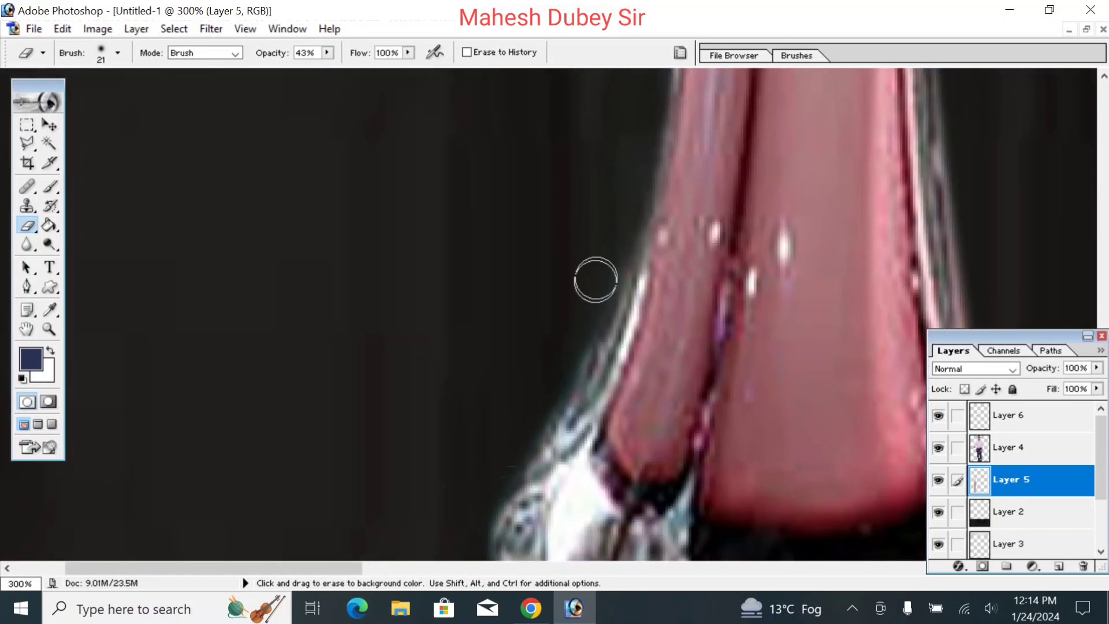
# Erase the remaining thin green fringe along the left edge of the vase's middle stem, up to the wheel
pyautogui.moveTo(622, 151)
pyautogui.mouseDown()
pyautogui.moveTo(395, 320)
pyautogui.moveTo(444, 468)
pyautogui.mouseUp()
pyautogui.moveTo(473, 287); pyautogui.dragTo(463, 571)
pyautogui.moveTo(385, 496); pyautogui.dragTo(447, 261)
pyautogui.moveTo(431, 401)
pyautogui.mouseDown()
pyautogui.moveTo(431, 270)
pyautogui.moveTo(441, 418)
pyautogui.moveTo(433, 266)
pyautogui.moveTo(436, 505)
pyautogui.mouseUp()
pyautogui.moveTo(464, 275)
pyautogui.mouseDown()
pyautogui.moveTo(467, 480)
pyautogui.moveTo(448, 420)
pyautogui.moveTo(437, 246)
pyautogui.mouseUp()
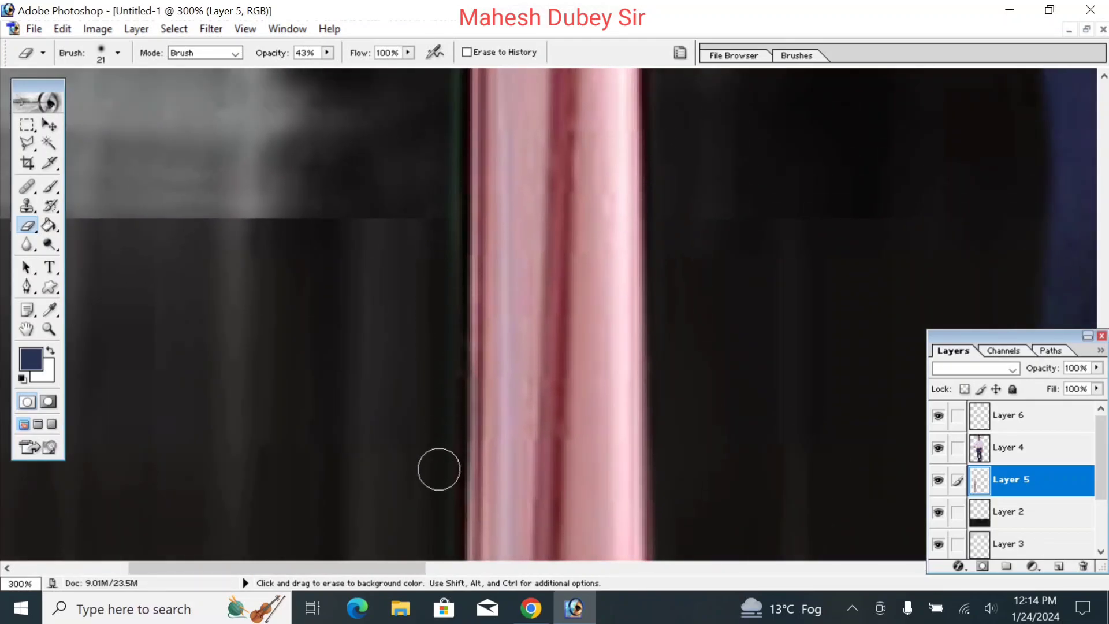
pyautogui.moveTo(482, 194); pyautogui.dragTo(482, 408)
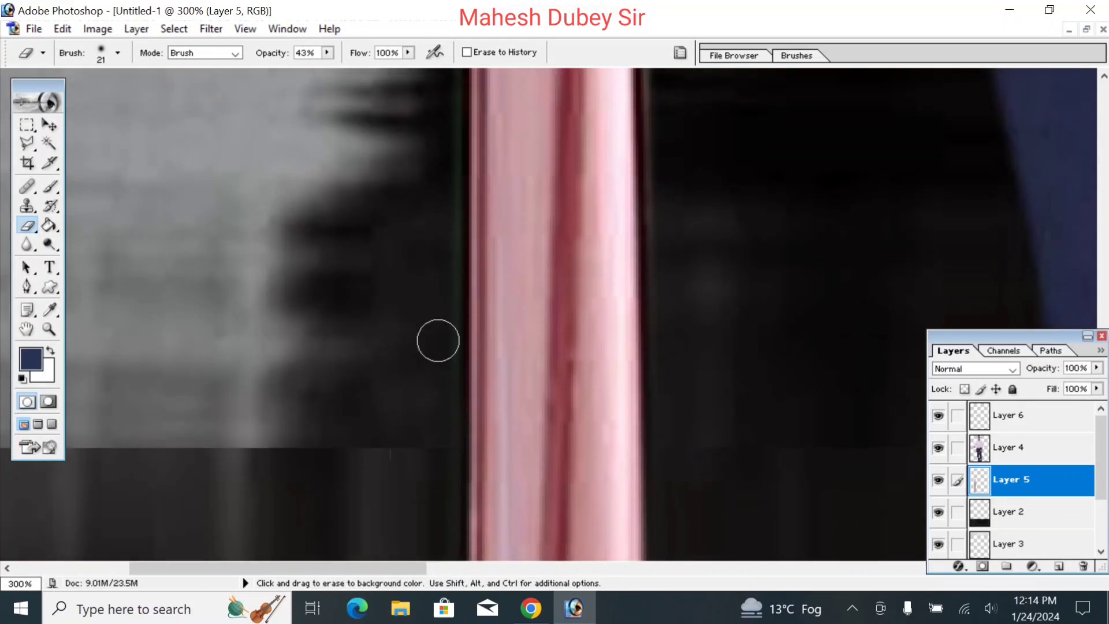
pyautogui.moveTo(450, 387)
pyautogui.mouseDown()
pyautogui.moveTo(454, 300)
pyautogui.moveTo(455, 571)
pyautogui.moveTo(445, 606)
pyautogui.mouseUp()
pyautogui.moveTo(478, 231); pyautogui.dragTo(476, 321)
# Erase the fringe along the right edge of the vase stem, including the part in front of the jeep's wheel
pyautogui.moveTo(694, 258); pyautogui.dragTo(691, 491)
pyautogui.moveTo(681, 260)
pyautogui.mouseDown()
pyautogui.moveTo(683, 425)
pyautogui.moveTo(683, 407)
pyautogui.mouseUp()
pyautogui.moveTo(648, 126); pyautogui.dragTo(660, 194)
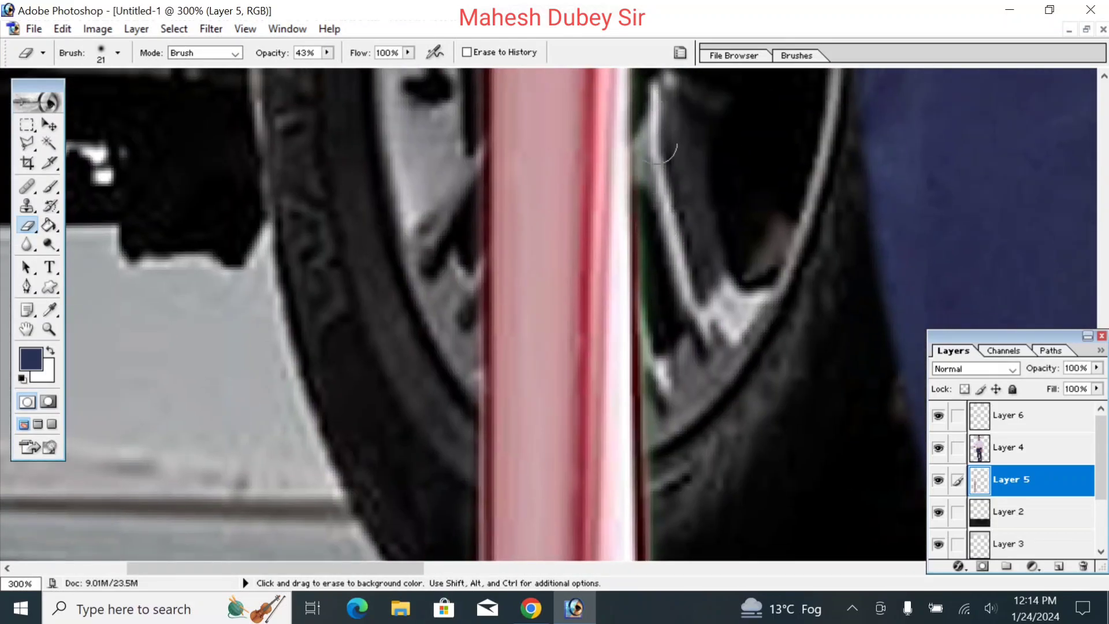
pyautogui.moveTo(655, 120)
pyautogui.mouseDown()
pyautogui.moveTo(645, 234)
pyautogui.moveTo(660, 365)
pyautogui.mouseUp()
pyautogui.moveTo(658, 232)
pyautogui.mouseDown()
pyautogui.moveTo(658, 389)
pyautogui.moveTo(674, 217)
pyautogui.mouseUp()
pyautogui.moveTo(656, 254); pyautogui.dragTo(661, 350)
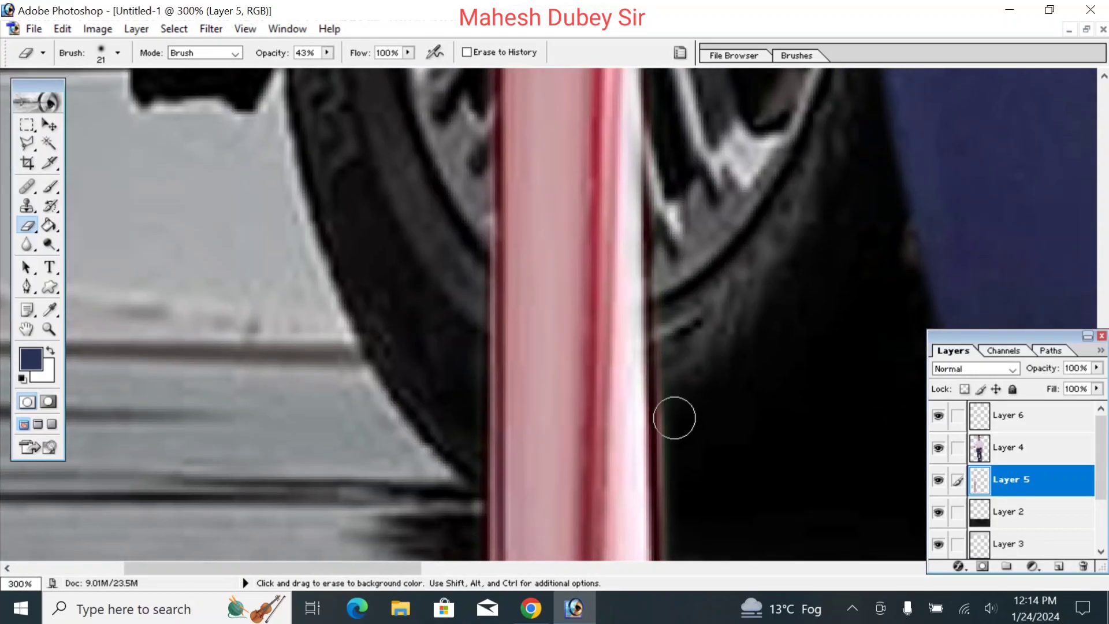
# Erase the green fringe on the vase stem's left edge just below the man's hand
pyautogui.moveTo(708, 209)
pyautogui.mouseDown()
pyautogui.moveTo(735, 238)
pyautogui.moveTo(751, 285)
pyautogui.moveTo(604, 346)
pyautogui.mouseUp()
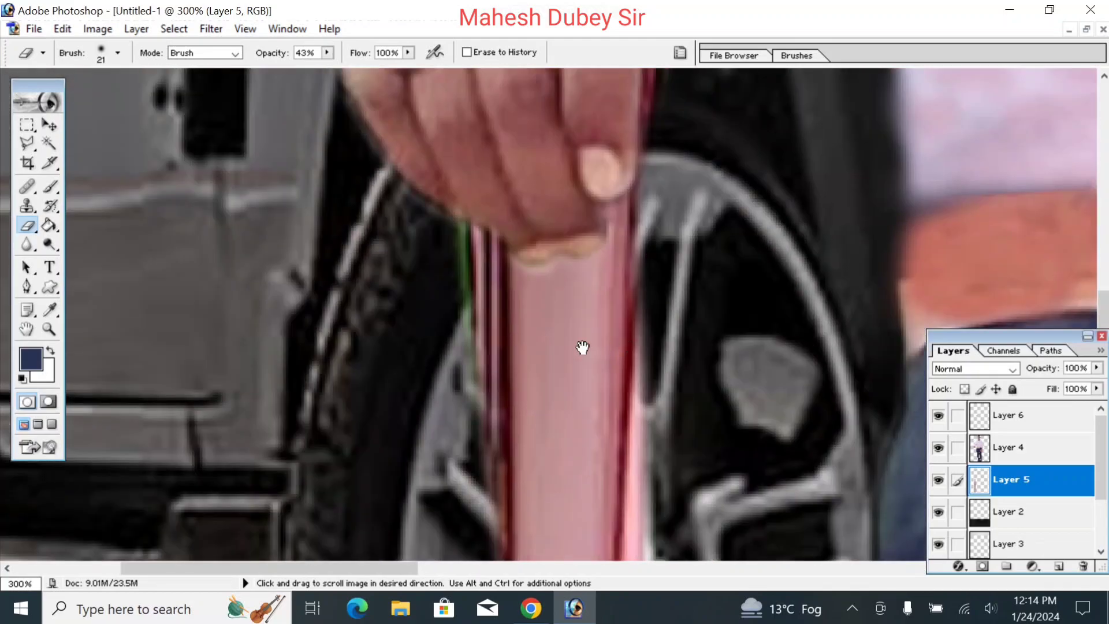
pyautogui.moveTo(466, 386)
pyautogui.mouseDown()
pyautogui.moveTo(474, 274)
pyautogui.moveTo(463, 218)
pyautogui.moveTo(457, 277)
pyautogui.moveTo(464, 240)
pyautogui.mouseUp()
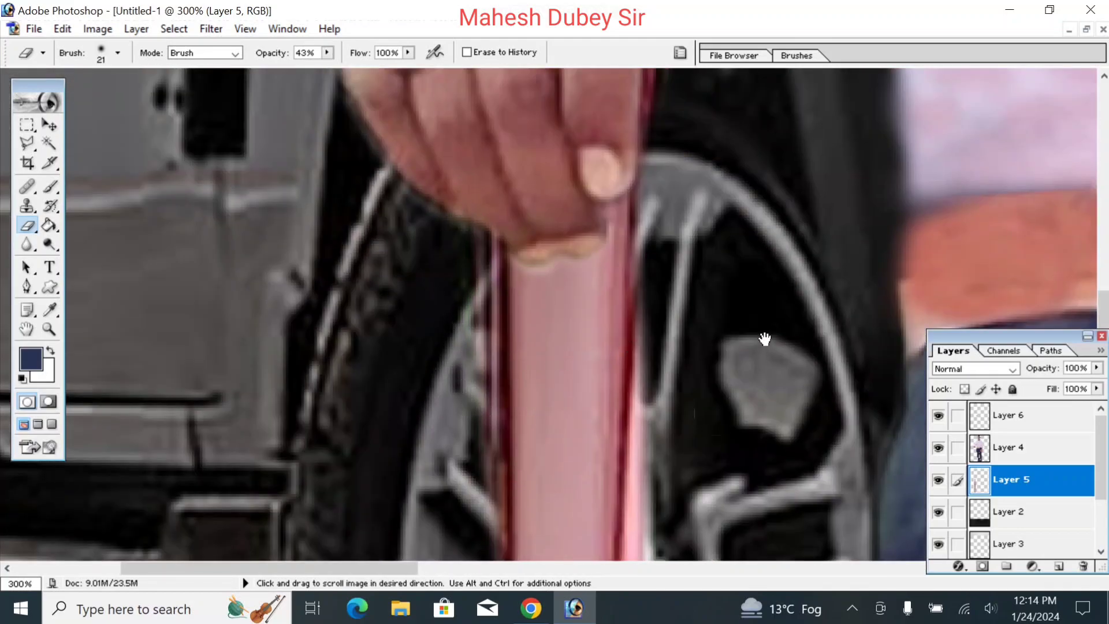
pyautogui.moveTo(765, 340); pyautogui.dragTo(792, 196)
pyautogui.moveTo(764, 230); pyautogui.dragTo(784, 339)
pyautogui.hotkey('ctrl', '-')
pyautogui.hotkey('ctrl', '-')
pyautogui.hotkey('ctrl', '-')
pyautogui.hotkey('ctrl', '-')
pyautogui.hotkey('ctrl', '-')
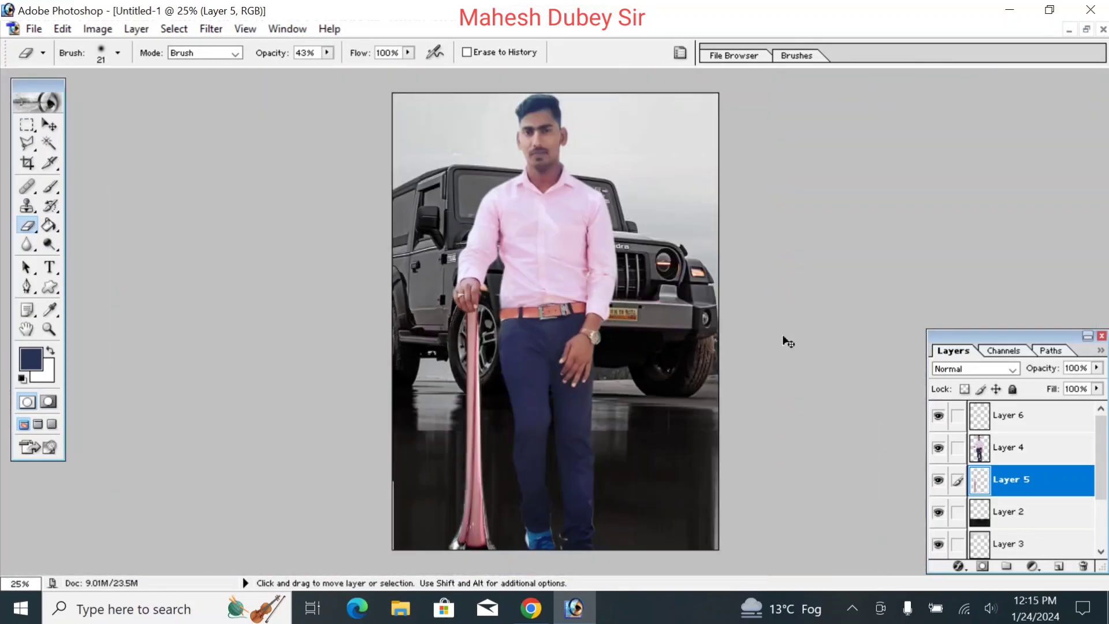
pyautogui.hotkey('ctrl', '-')
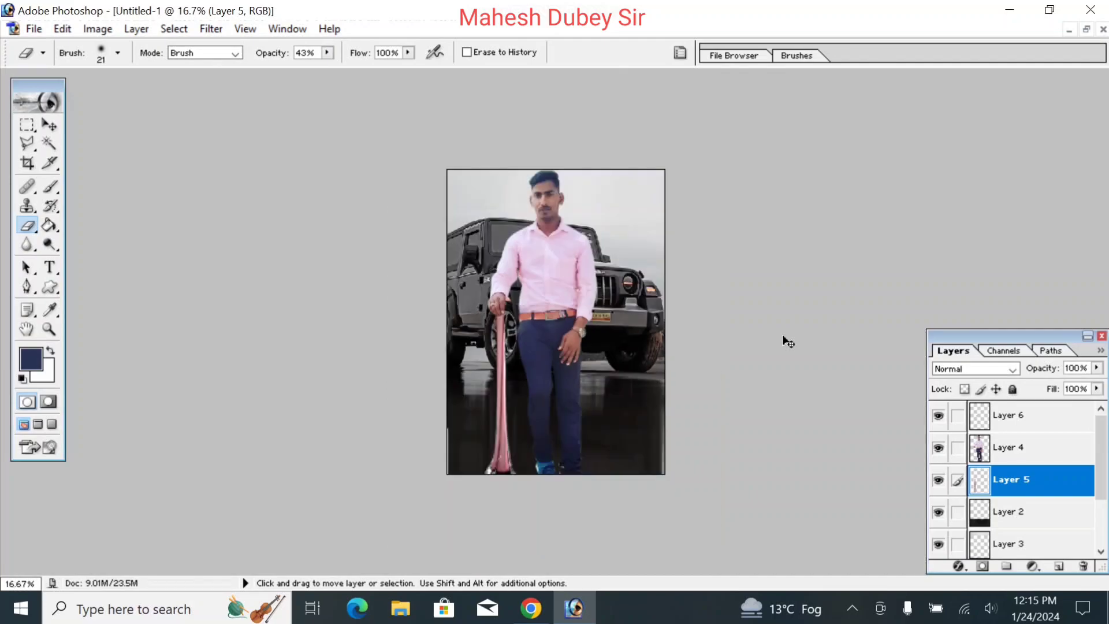
# Make Layer 4 with the man active by picking it at his hair with the Move tool
pyautogui.hotkey('ctrl', '+')
pyautogui.hotkey('ctrl', '+')
pyautogui.hotkey('ctrl', '+')
pyautogui.scroll(5, 777, 236)
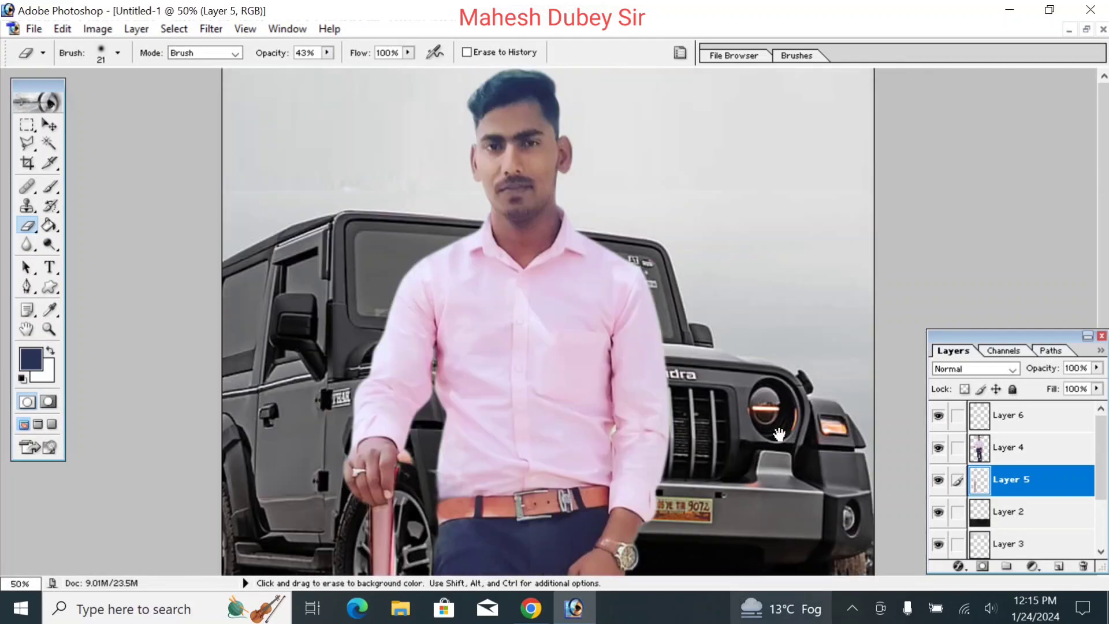
pyautogui.hotkey('ctrl', '+')
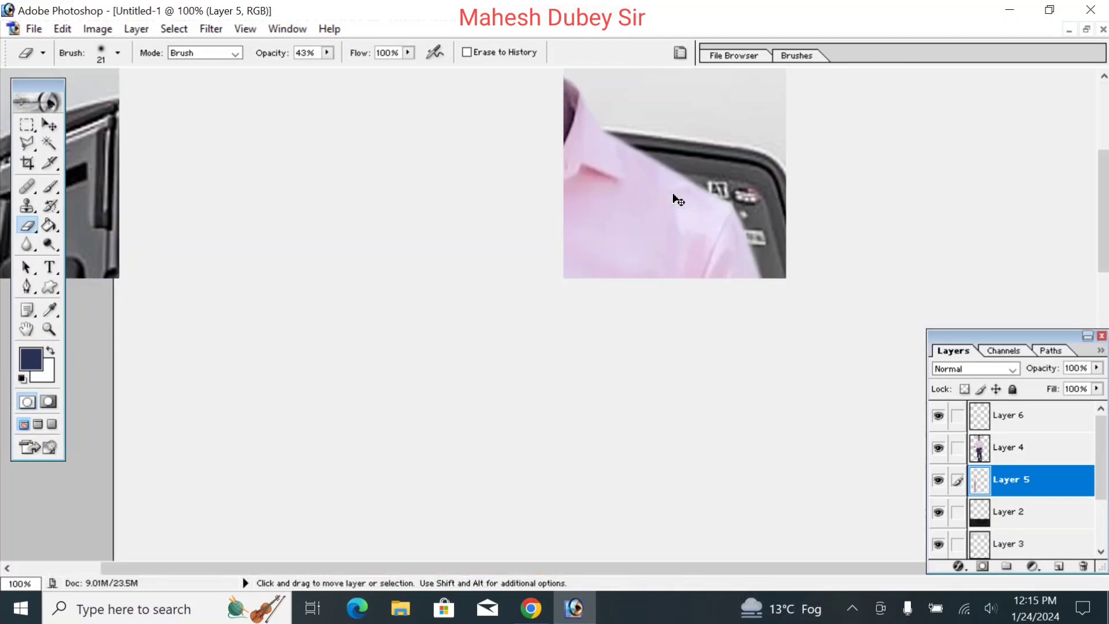
pyautogui.scroll(1, 683, 328)
pyautogui.scroll(5, 683, 329)
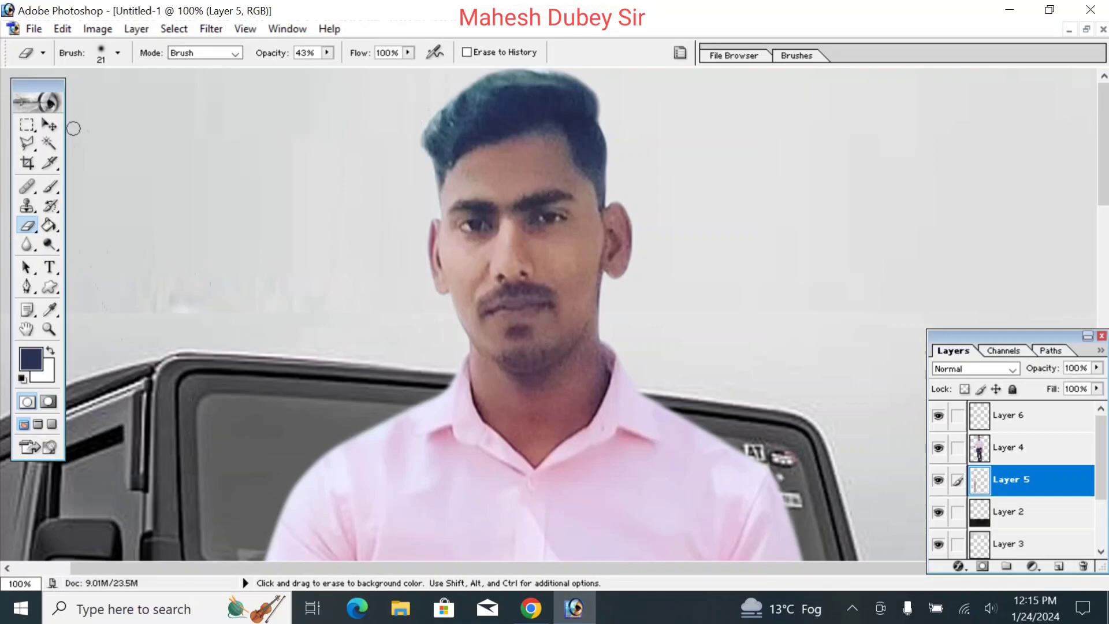
pyautogui.click(51, 126)
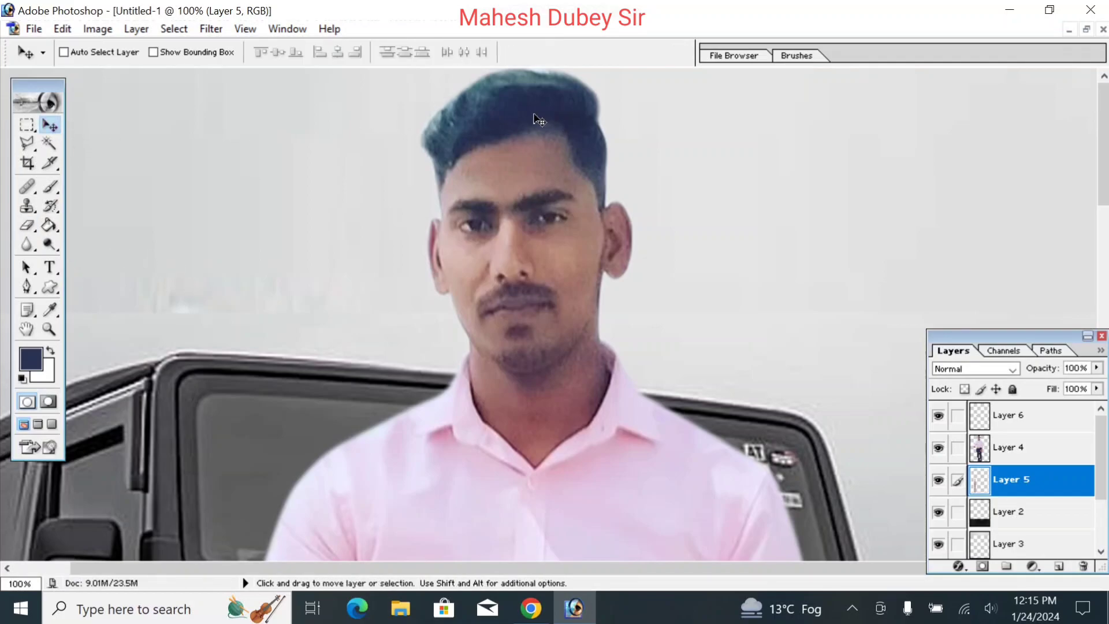
pyautogui.rightClick(511, 113)
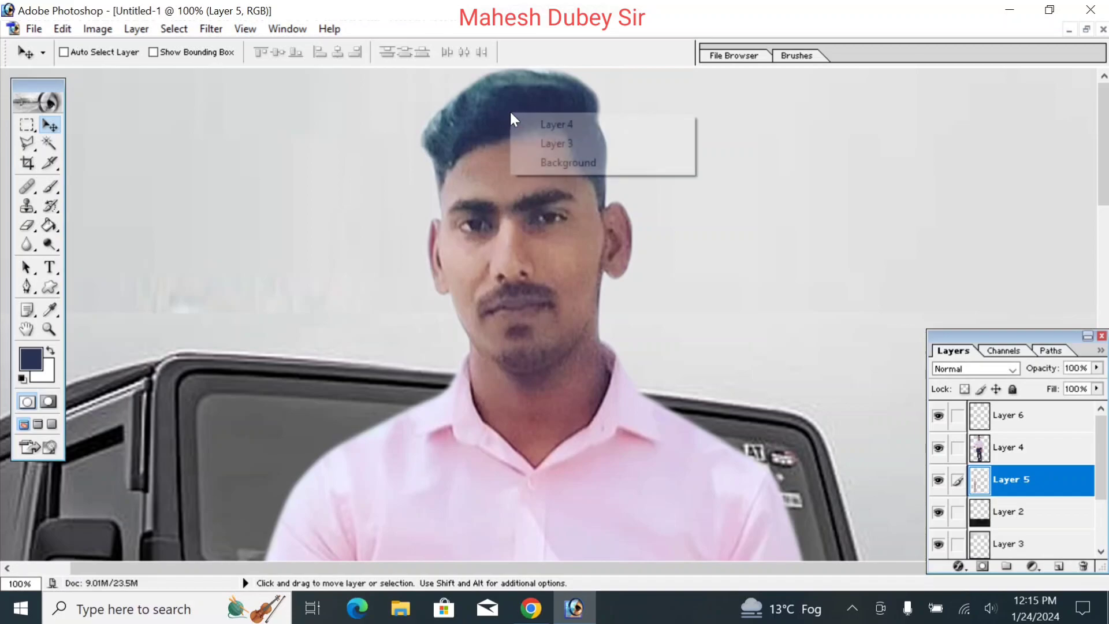
pyautogui.click(547, 126)
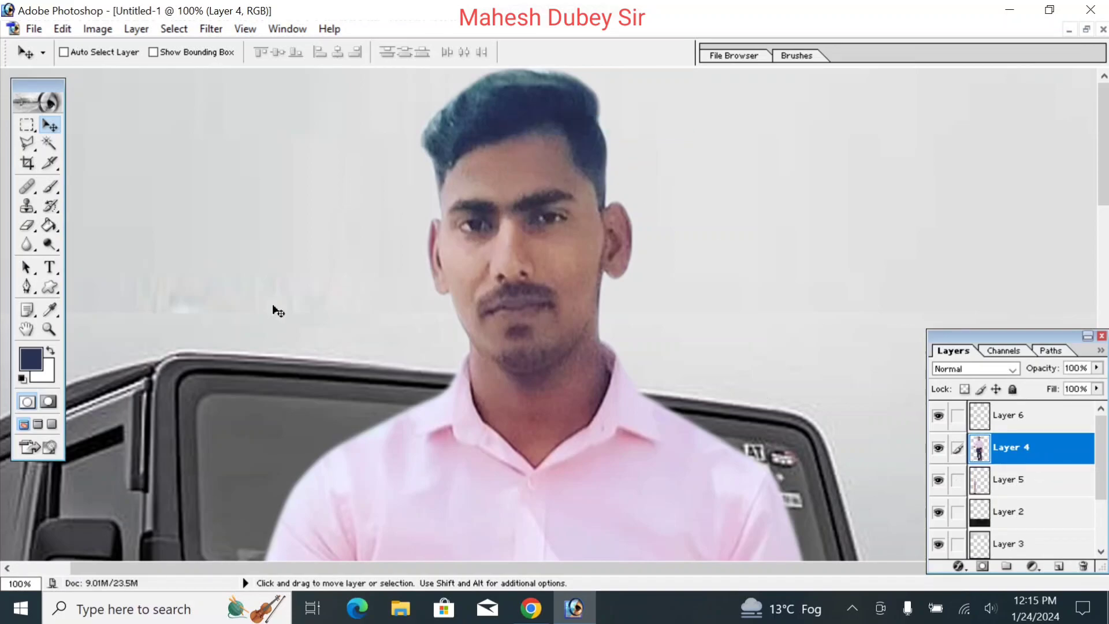
# Set up the Burn tool with Midtones range, 41% exposure and the soft 21 px brush
pyautogui.click(45, 244)
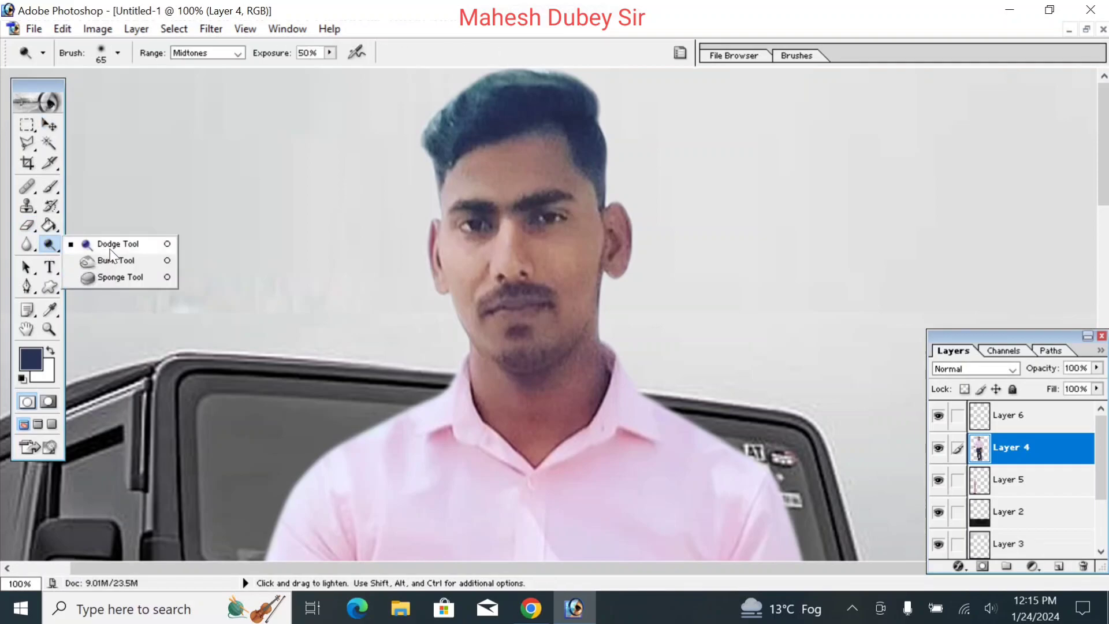
pyautogui.click(112, 262)
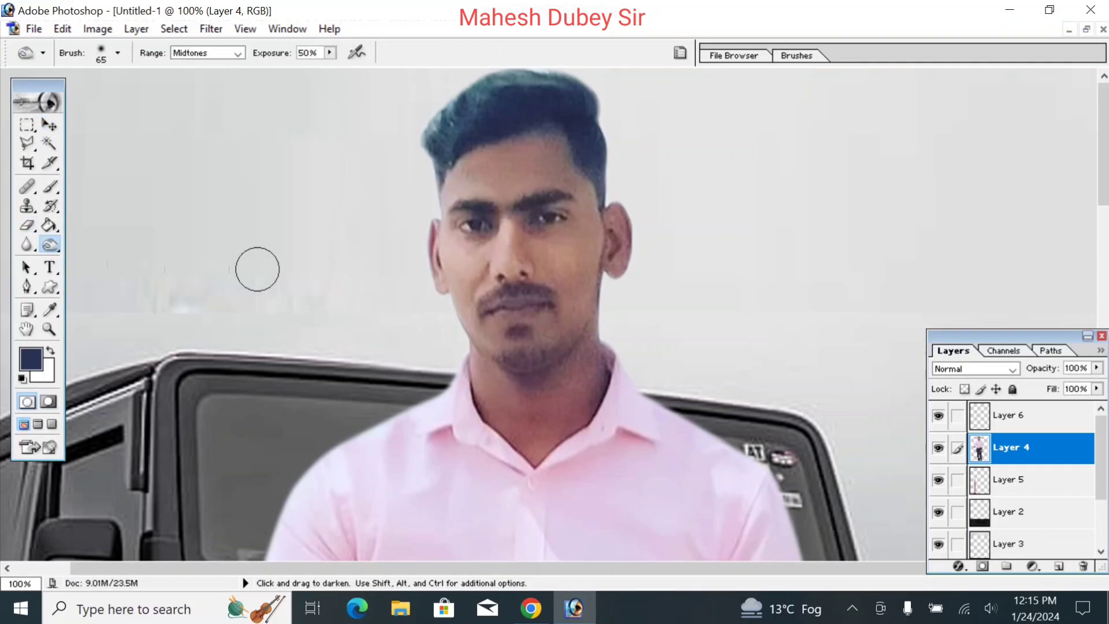
pyautogui.click(329, 52)
pyautogui.moveTo(331, 68); pyautogui.dragTo(326, 75)
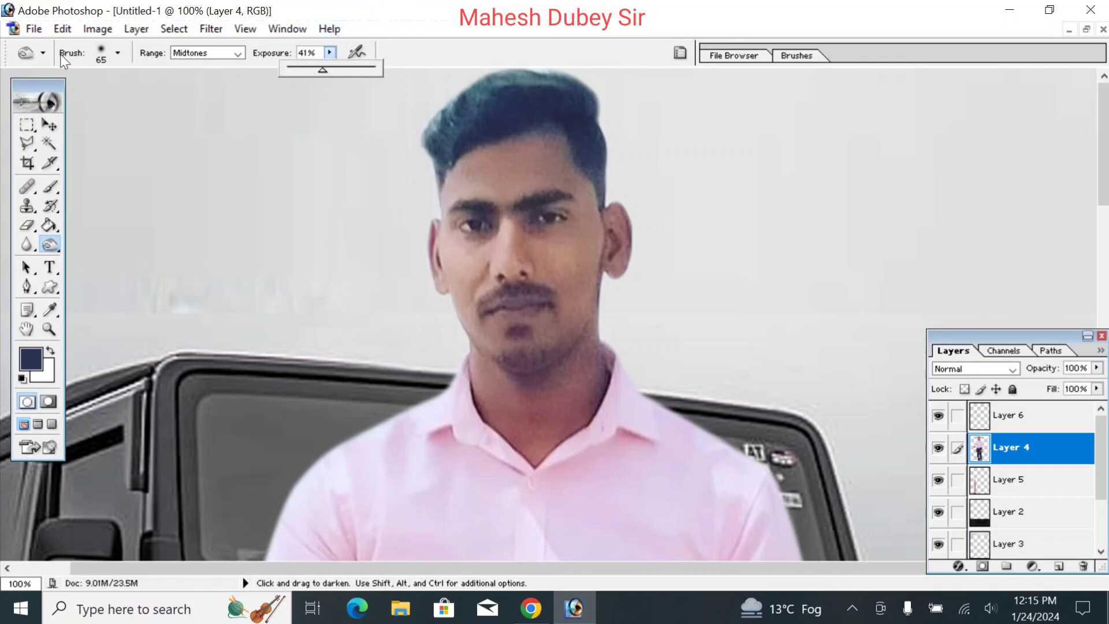
pyautogui.click(42, 52)
pyautogui.click(117, 53)
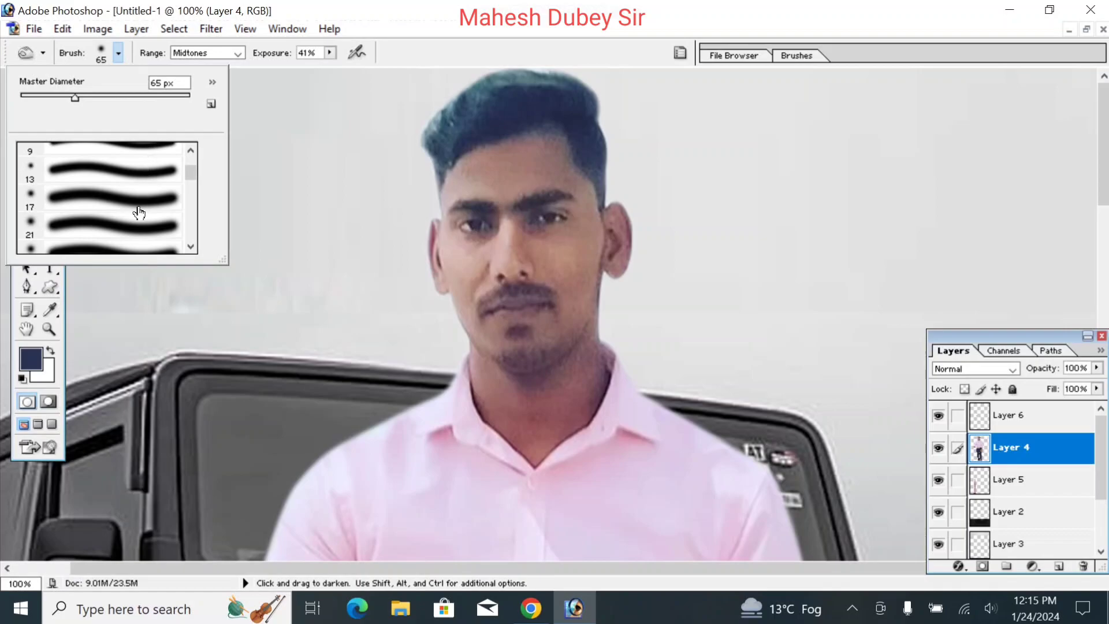
pyautogui.doubleClick(116, 228)
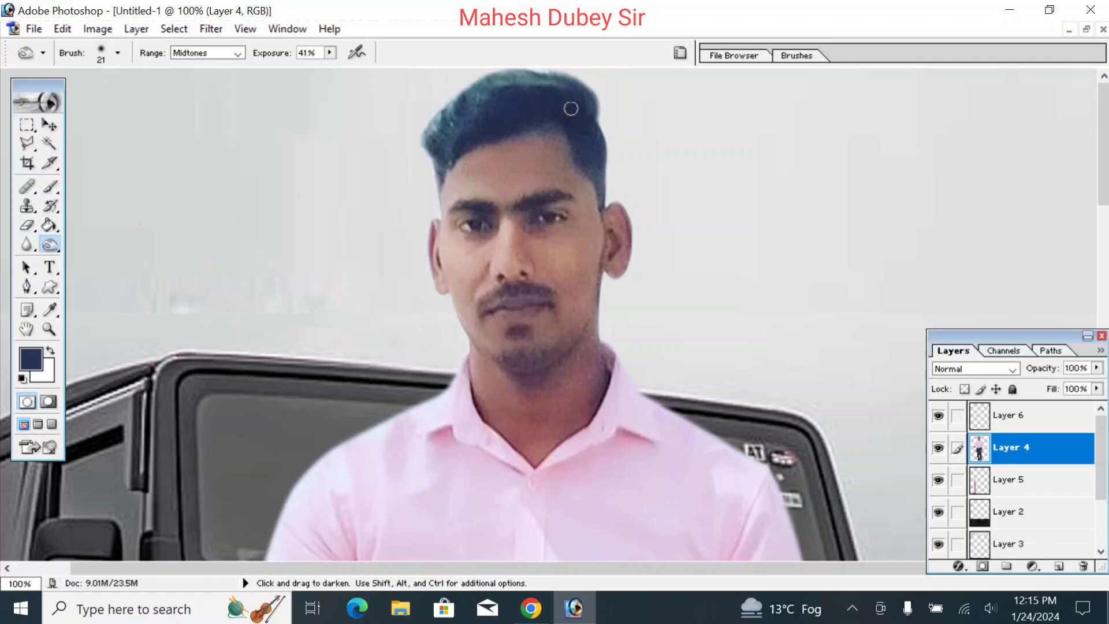
# Enlarge the brush to 60 px and darken the man's greenish hair with the Burn tool
pyautogui.press(']')
pyautogui.press(']')
pyautogui.press(']')
pyautogui.press('space')
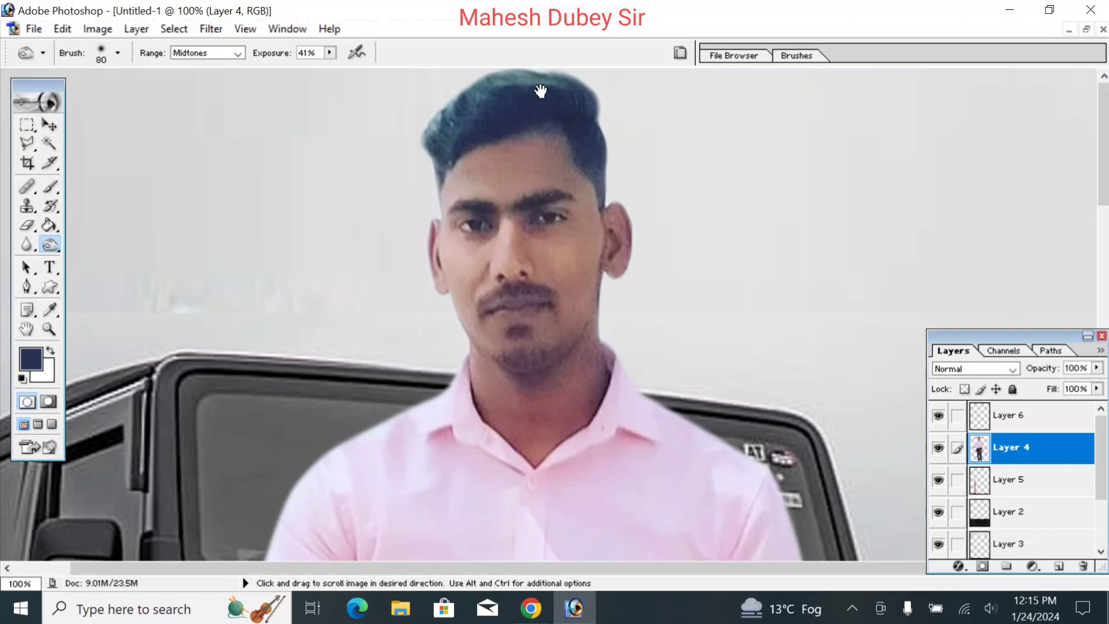
pyautogui.moveTo(540, 91); pyautogui.dragTo(570, 100)
pyautogui.press('[')
pyautogui.press('[')
pyautogui.moveTo(575, 90)
pyautogui.mouseDown()
pyautogui.moveTo(503, 92)
pyautogui.moveTo(555, 84)
pyautogui.moveTo(480, 122)
pyautogui.moveTo(477, 135)
pyautogui.moveTo(499, 96)
pyautogui.moveTo(470, 138)
pyautogui.moveTo(467, 117)
pyautogui.moveTo(455, 146)
pyautogui.moveTo(466, 150)
pyautogui.moveTo(495, 105)
pyautogui.moveTo(542, 84)
pyautogui.moveTo(613, 92)
pyautogui.moveTo(625, 104)
pyautogui.moveTo(611, 91)
pyautogui.moveTo(637, 168)
pyautogui.moveTo(619, 96)
pyautogui.moveTo(529, 88)
pyautogui.moveTo(480, 114)
pyautogui.moveTo(485, 103)
pyautogui.moveTo(443, 171)
pyautogui.mouseUp()
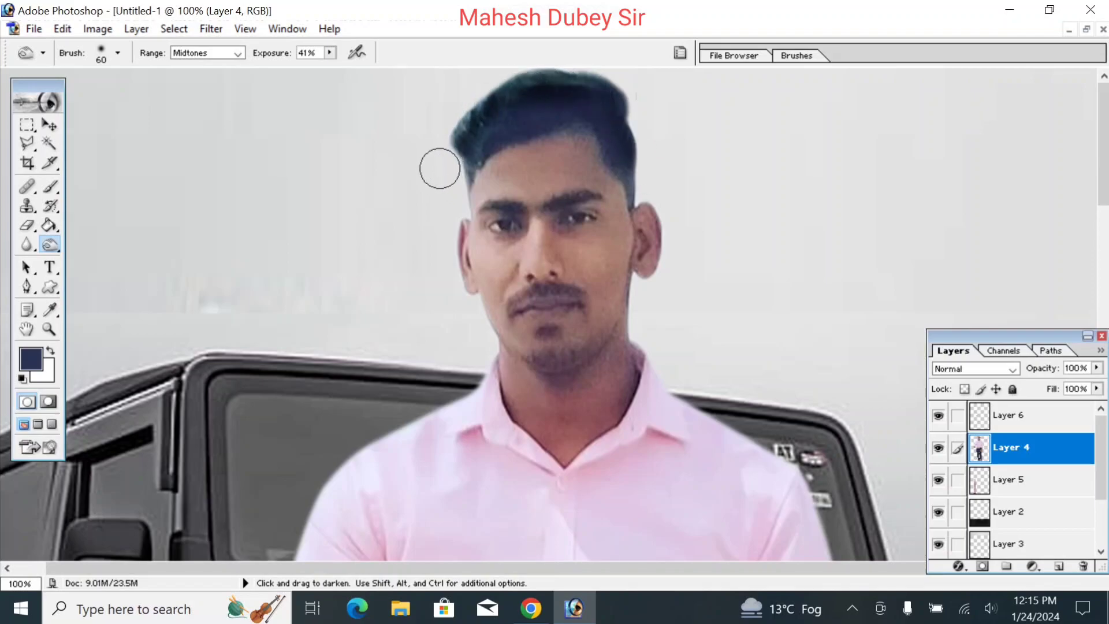
# Examine the whole composition and the man's shirt, belt and face at several magnifications
pyautogui.hotkey('ctrl', '-')
pyautogui.hotkey('ctrl', '-')
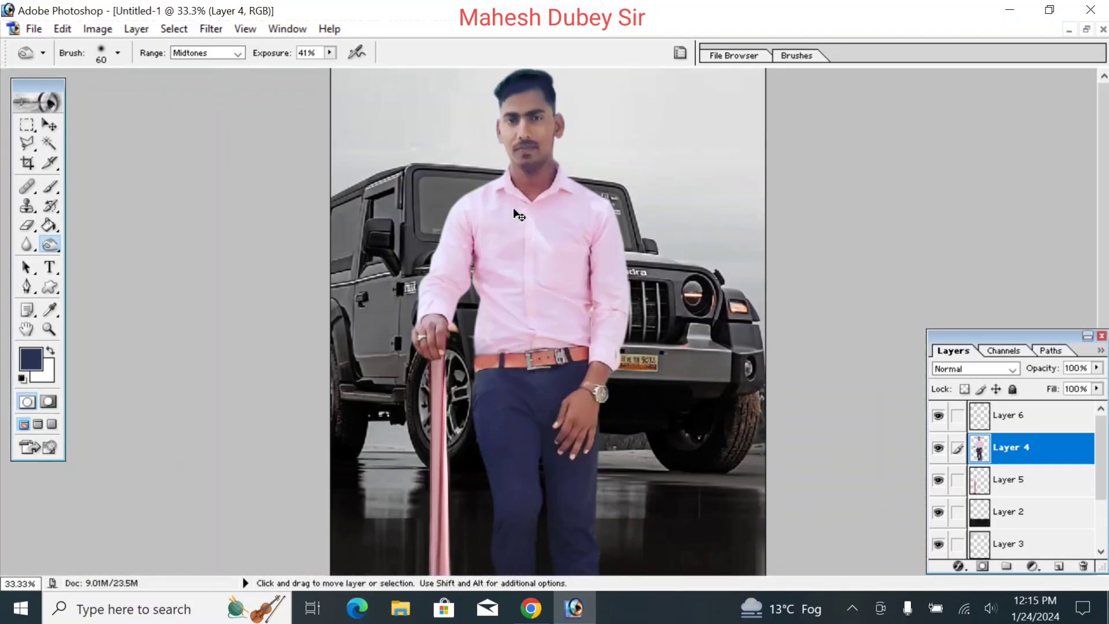
pyautogui.hotkey('ctrl', '+')
pyautogui.hotkey('ctrl', '-')
pyautogui.hotkey('ctrl', '-')
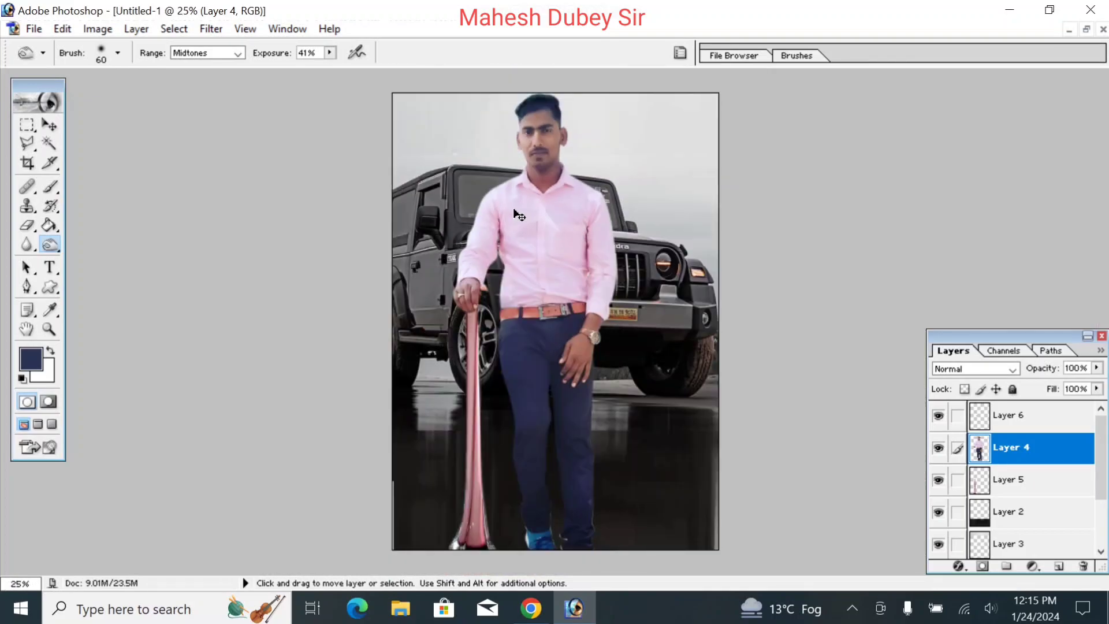
pyautogui.hotkey('ctrl', '-')
pyautogui.hotkey('ctrl', '+')
pyautogui.hotkey('ctrl', '+')
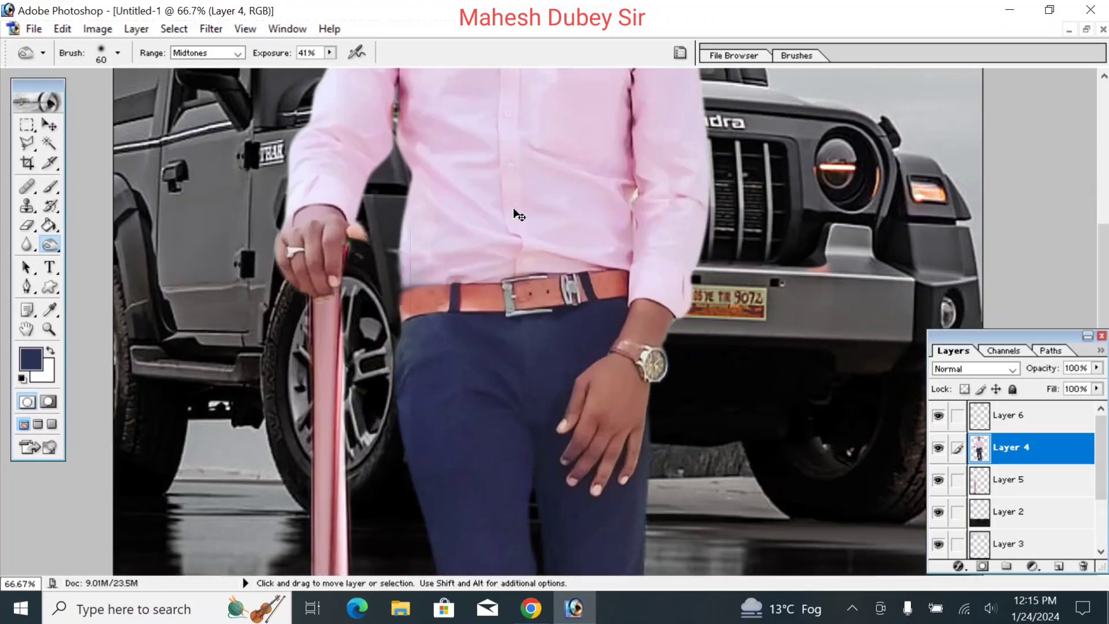
pyautogui.moveTo(585, 138); pyautogui.dragTo(584, 425)
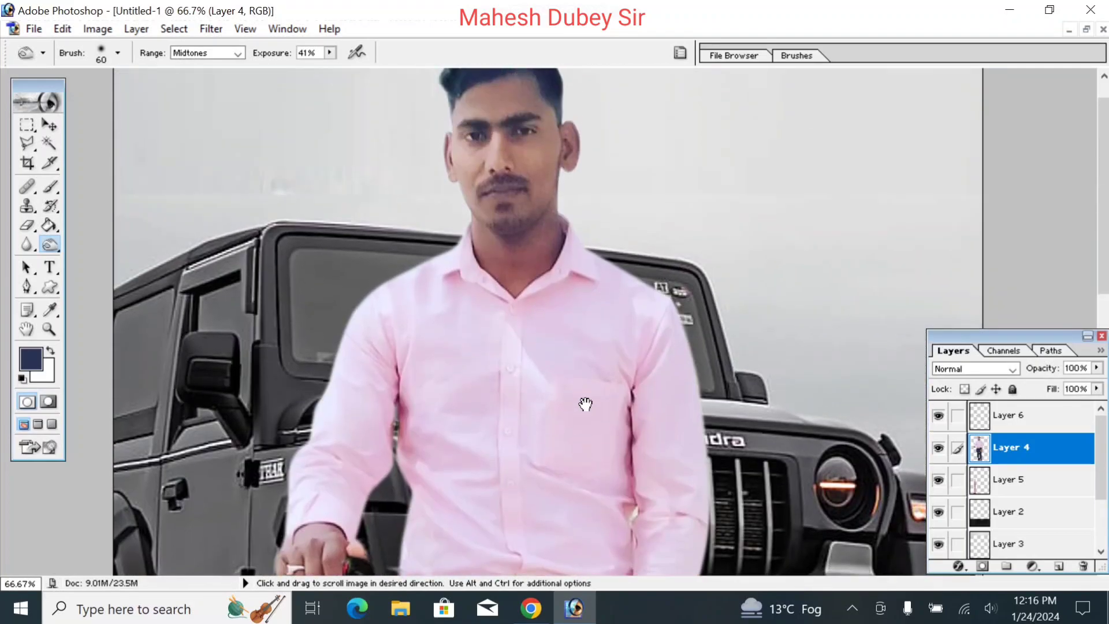
pyautogui.moveTo(574, 141); pyautogui.dragTo(610, 262)
pyautogui.hotkey('ctrl', '-')
pyautogui.hotkey('ctrl', '-')
pyautogui.hotkey('ctrl', '-')
pyautogui.hotkey('ctrl', '-')
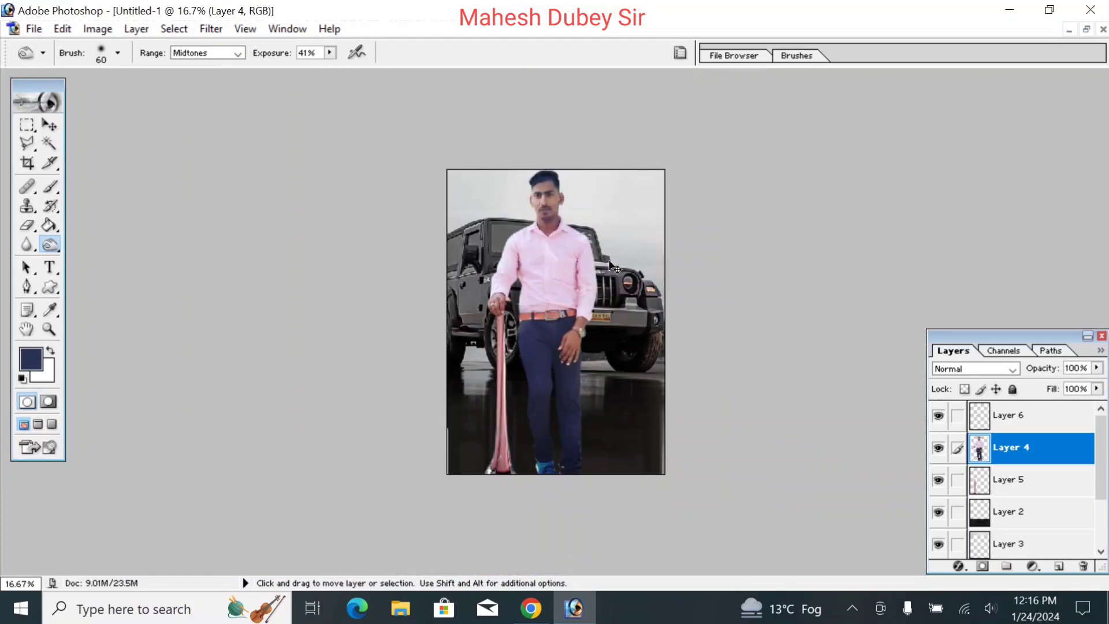
pyautogui.hotkey('ctrl', '-')
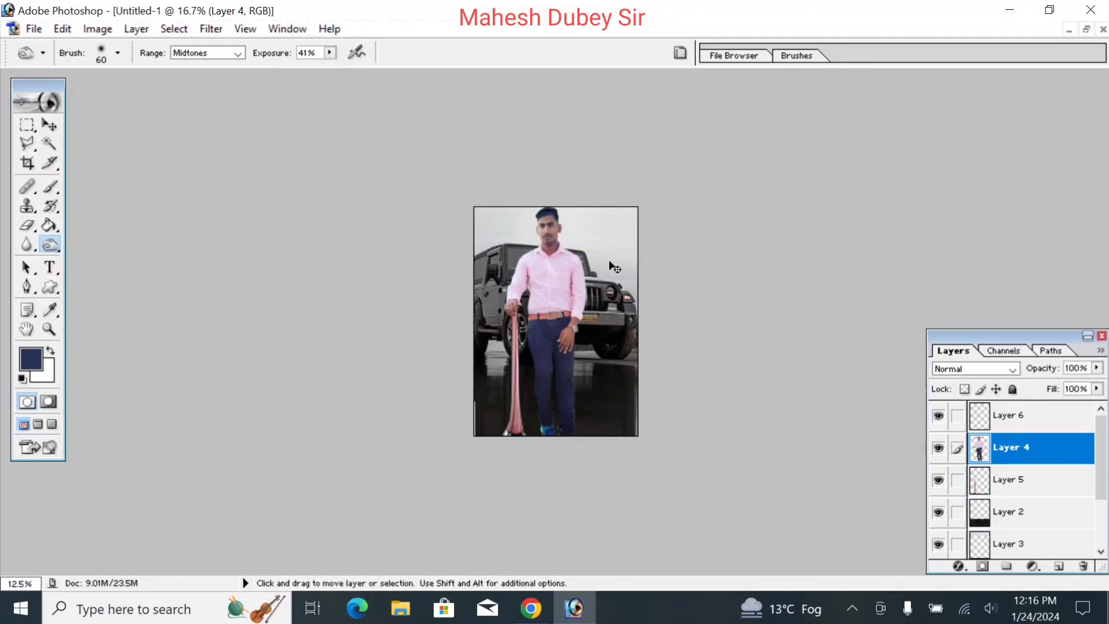
pyautogui.hotkey('ctrl', '+')
pyautogui.hotkey('ctrl', '+')
pyautogui.hotkey('ctrl', '+')
pyautogui.hotkey('ctrl', '+')
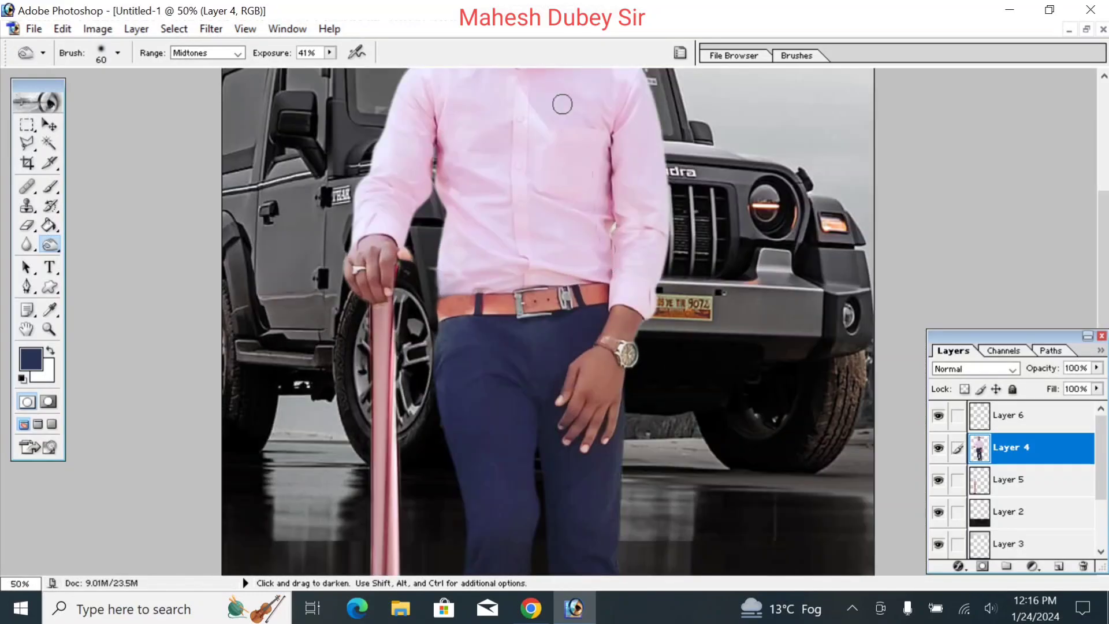
# Link Layers 6, 5, 2, 3 and 1 to Layer 4, merge the linked layers, and merge the result into the Background
pyautogui.click(958, 417)
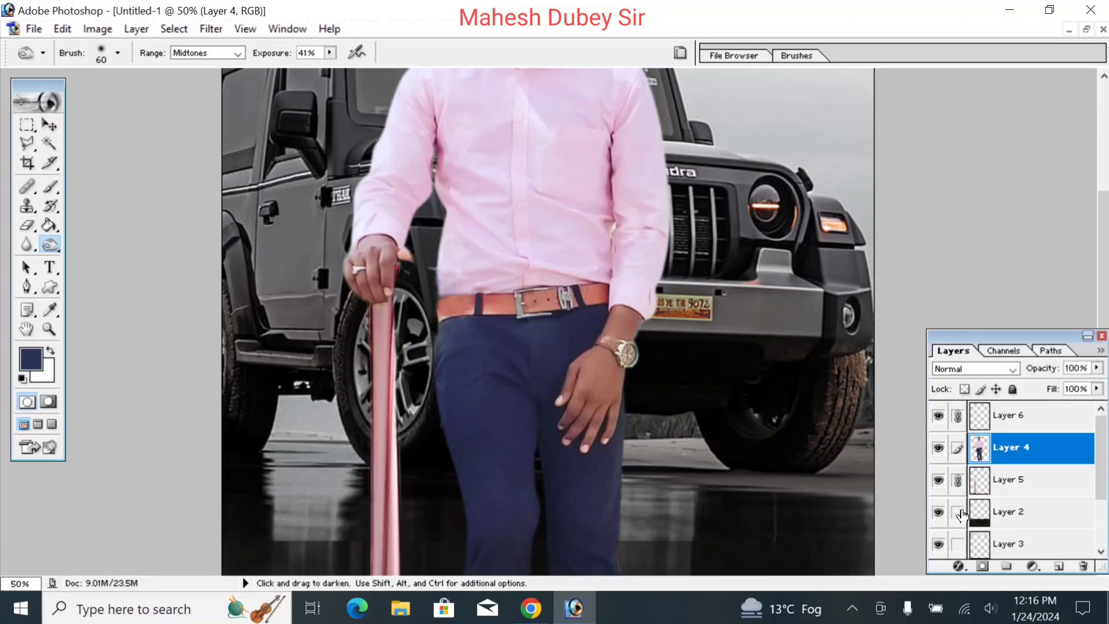
pyautogui.scroll(-2, 964, 521)
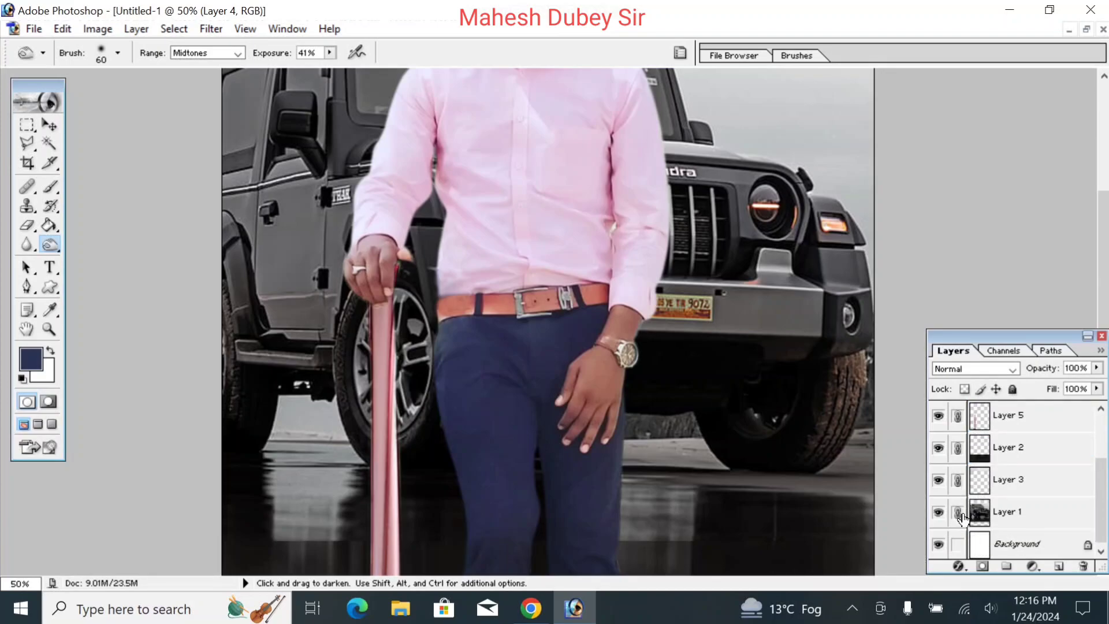
pyautogui.click(955, 531)
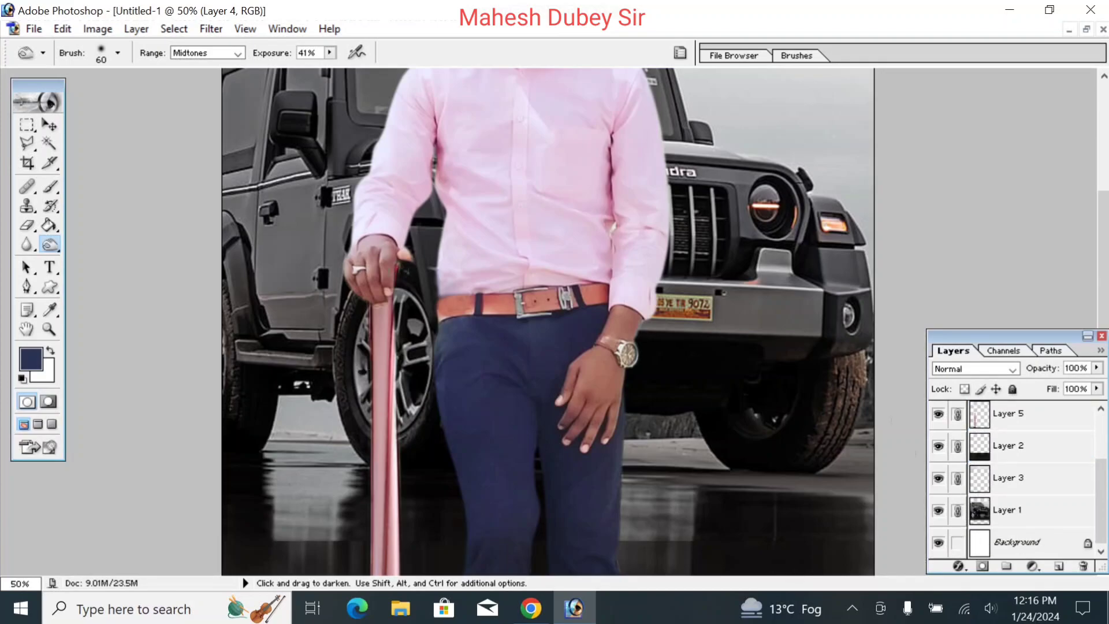
pyautogui.click(112, 34)
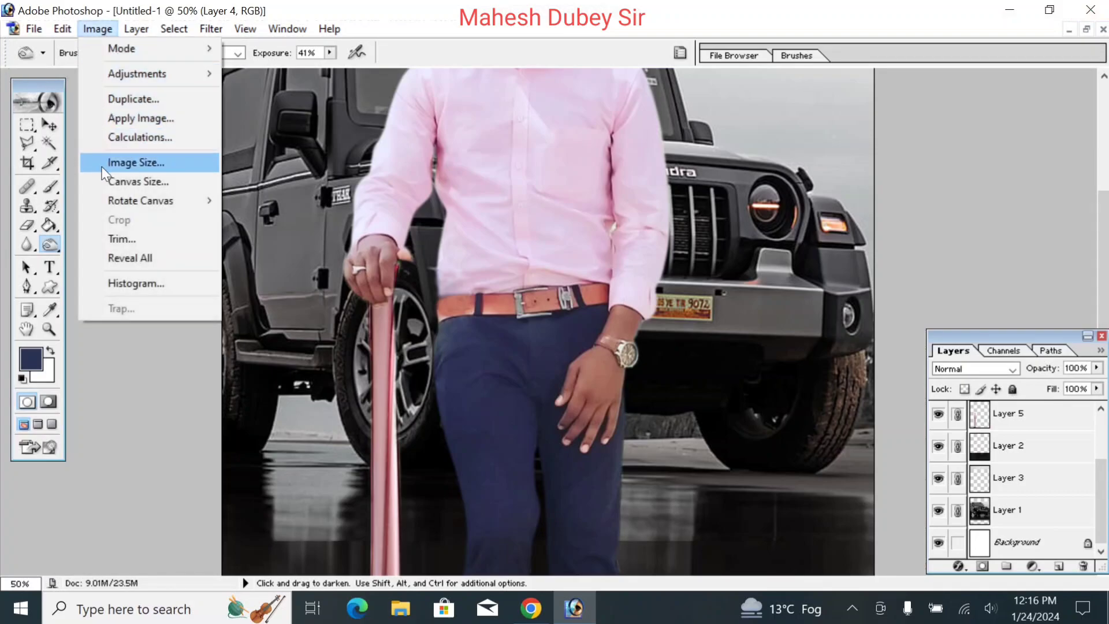
pyautogui.moveTo(128, 26)
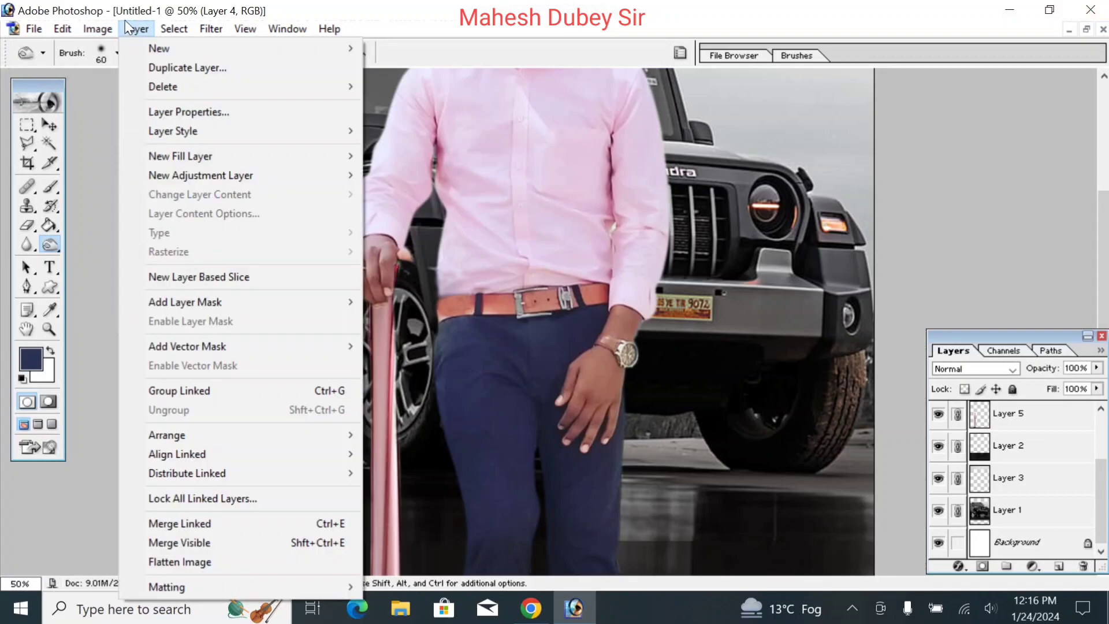
pyautogui.click(259, 530)
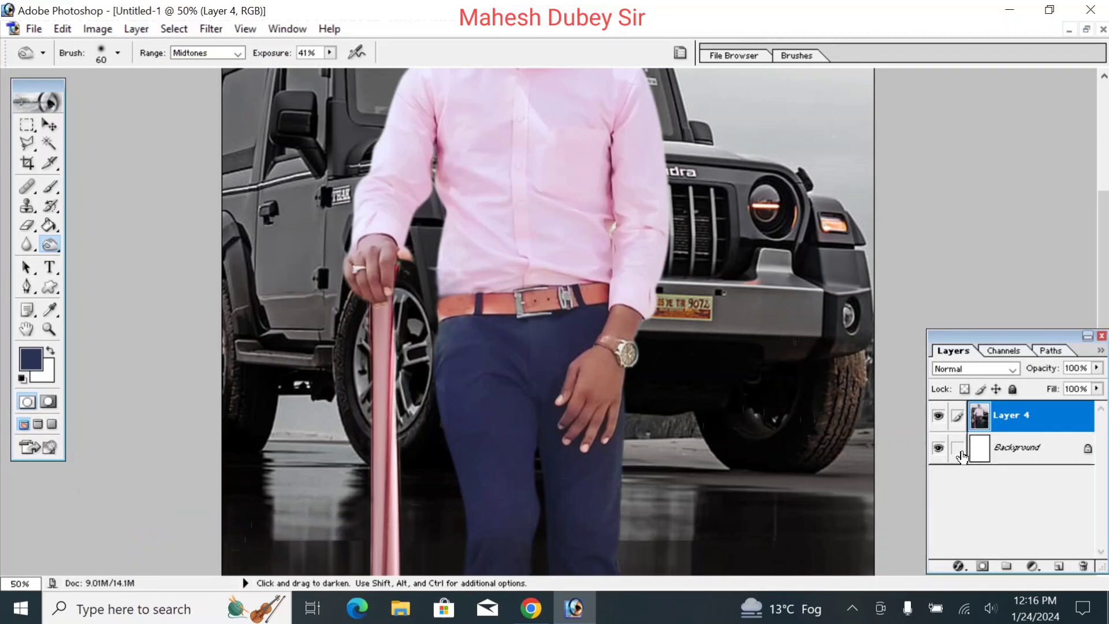
pyautogui.hotkey('ctrl', 'e')
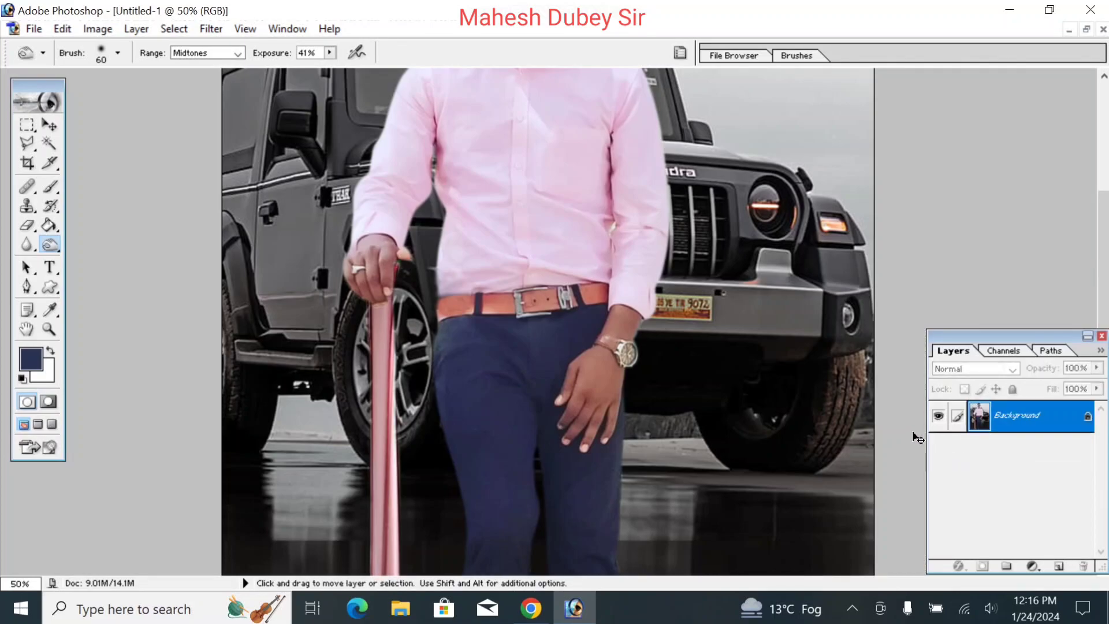
# Set the background colour to pure red
pyautogui.hotkey('ctrl', '-')
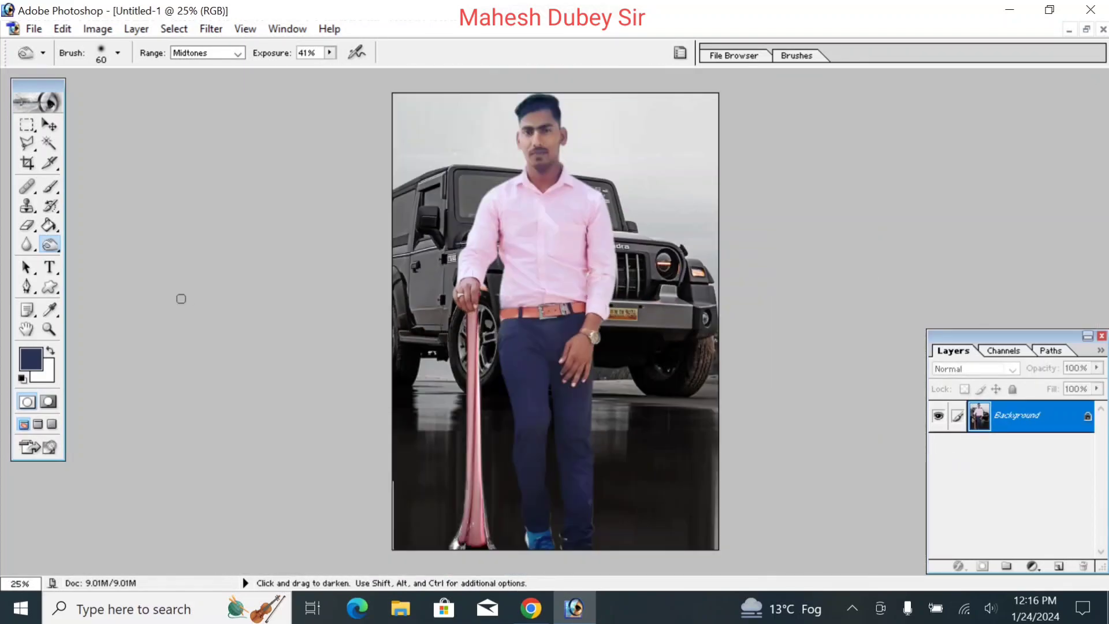
pyautogui.click(47, 376)
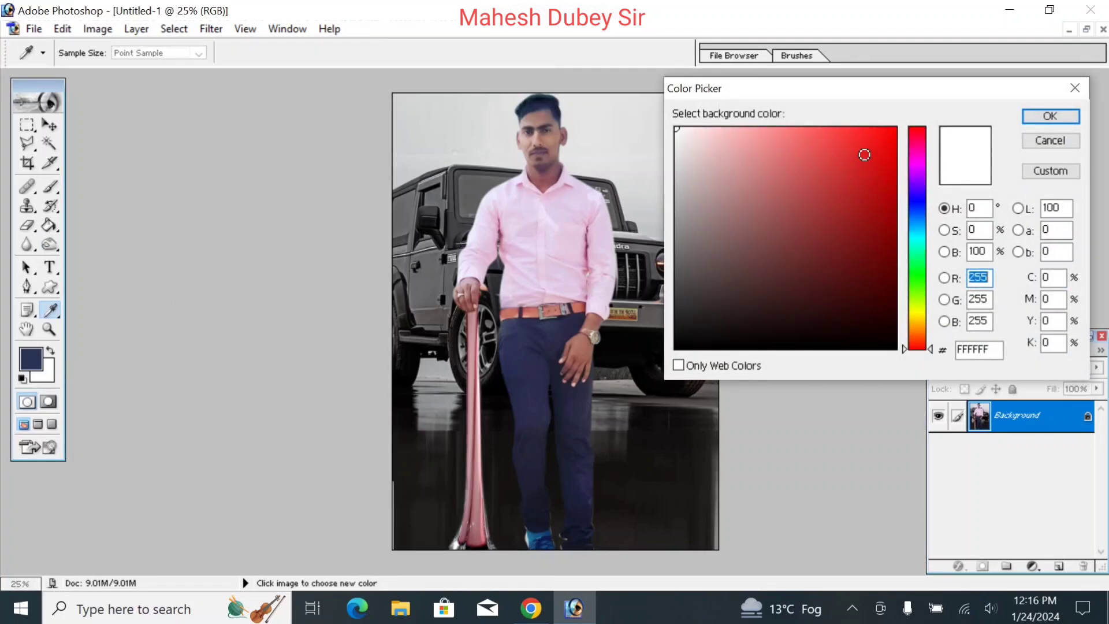
pyautogui.click(895, 129)
pyautogui.press('o')
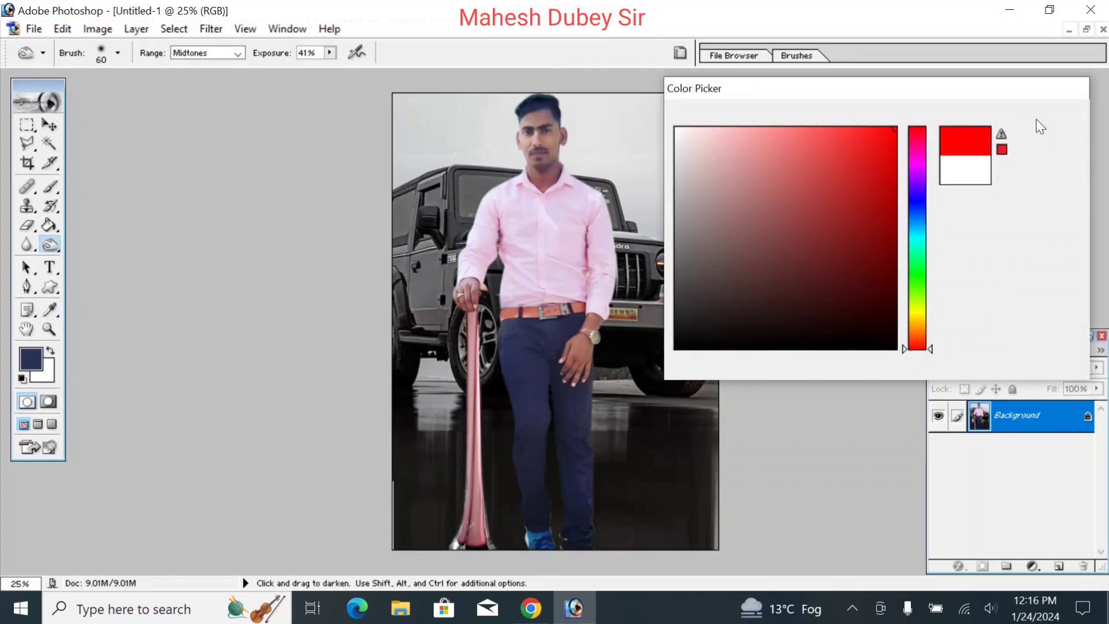
pyautogui.click(1036, 119)
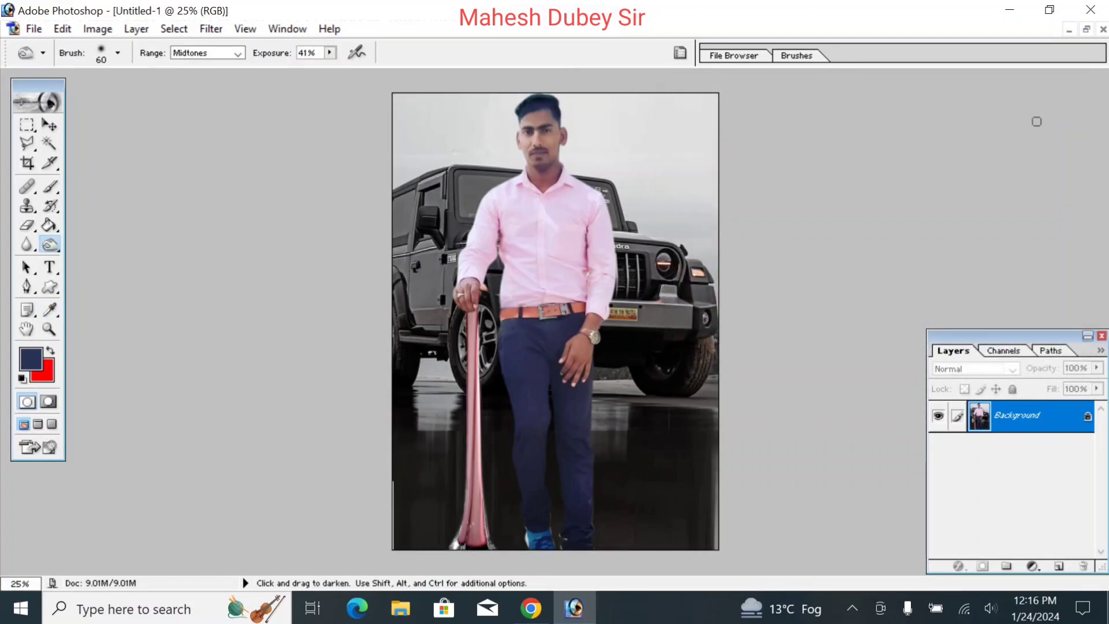
# Select the entire picture with the Rectangular Marquee and scale it to 98% around its centre, leaving a thin red border
pyautogui.click(26, 125)
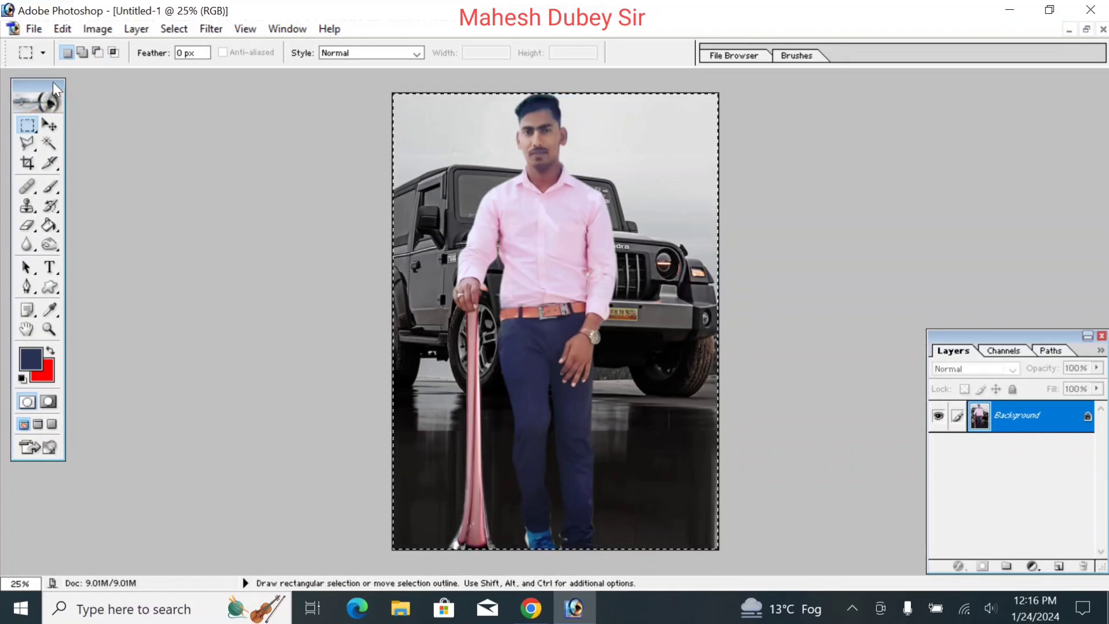
pyautogui.click(62, 28)
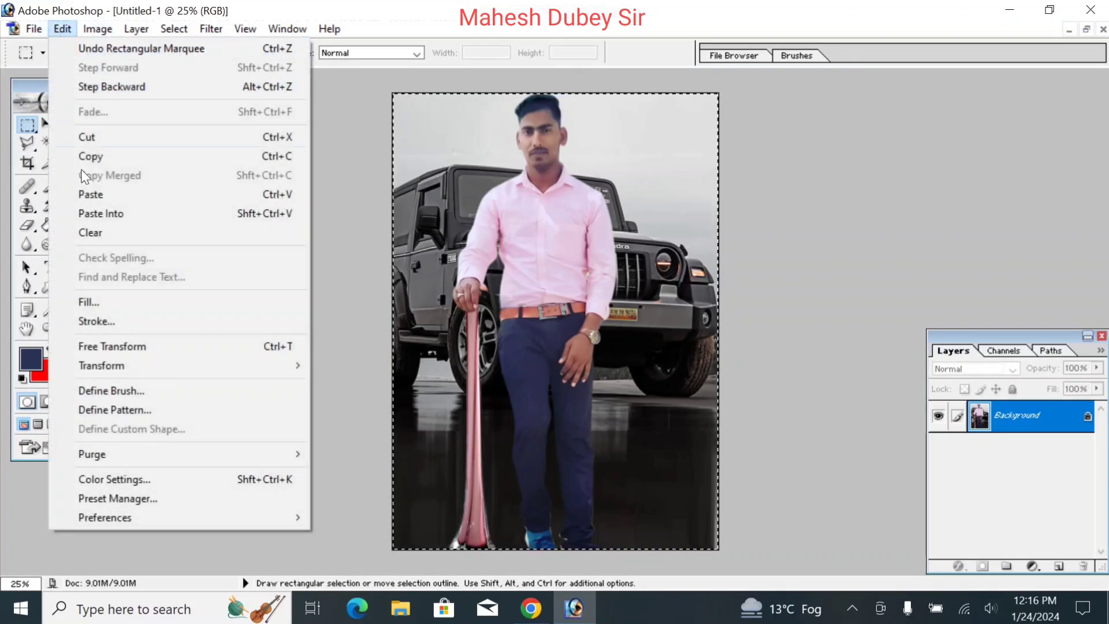
pyautogui.click(130, 344)
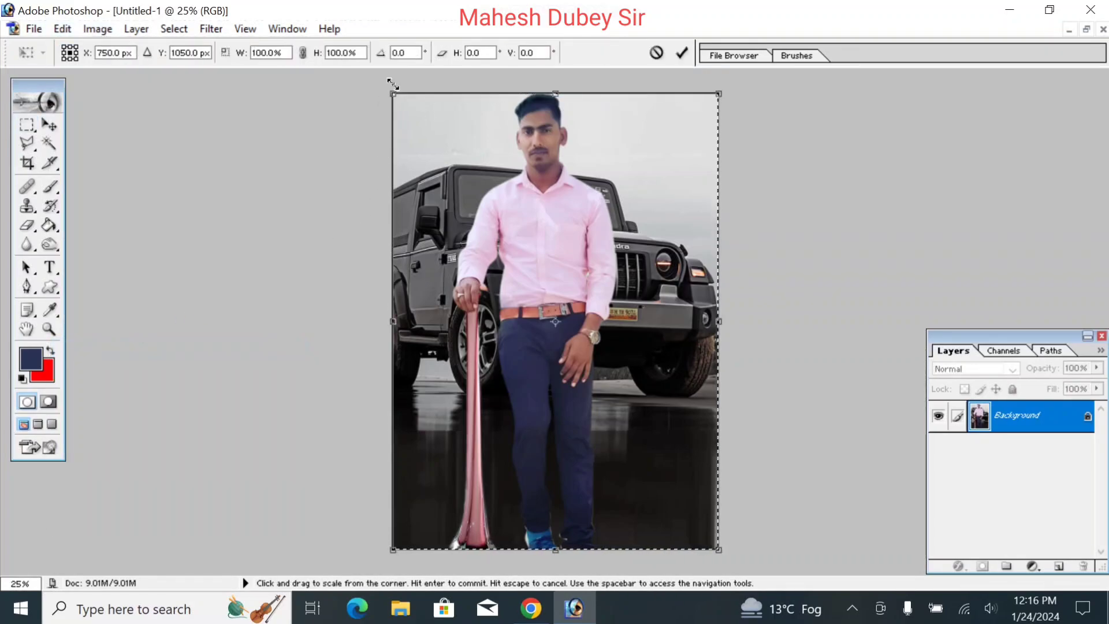
pyautogui.moveTo(393, 93); pyautogui.dragTo(397, 99)
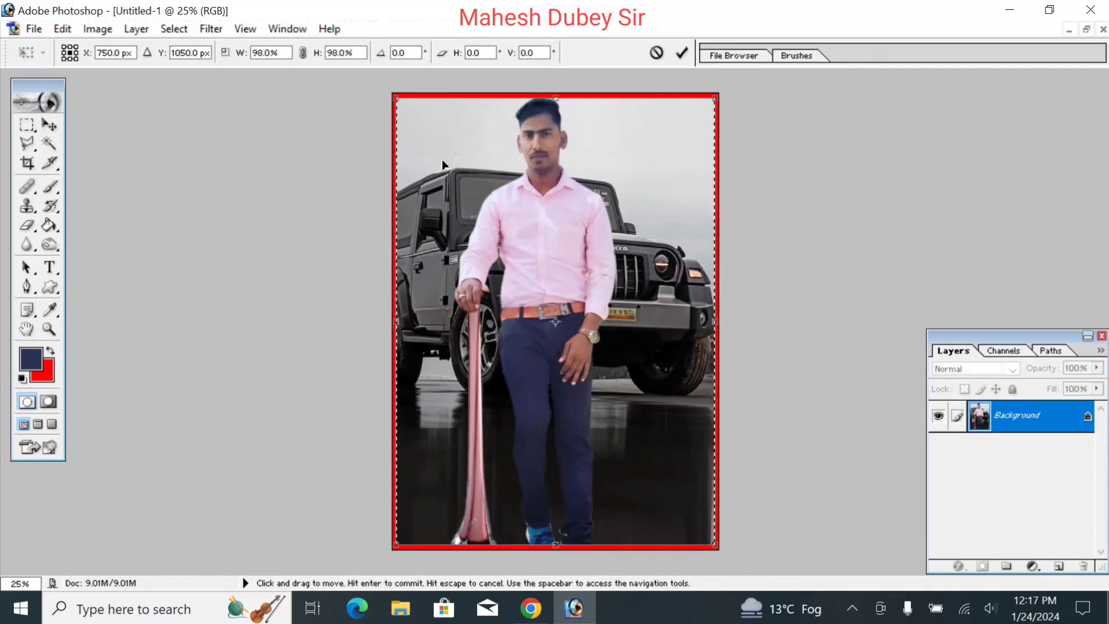
pyautogui.press('Return')
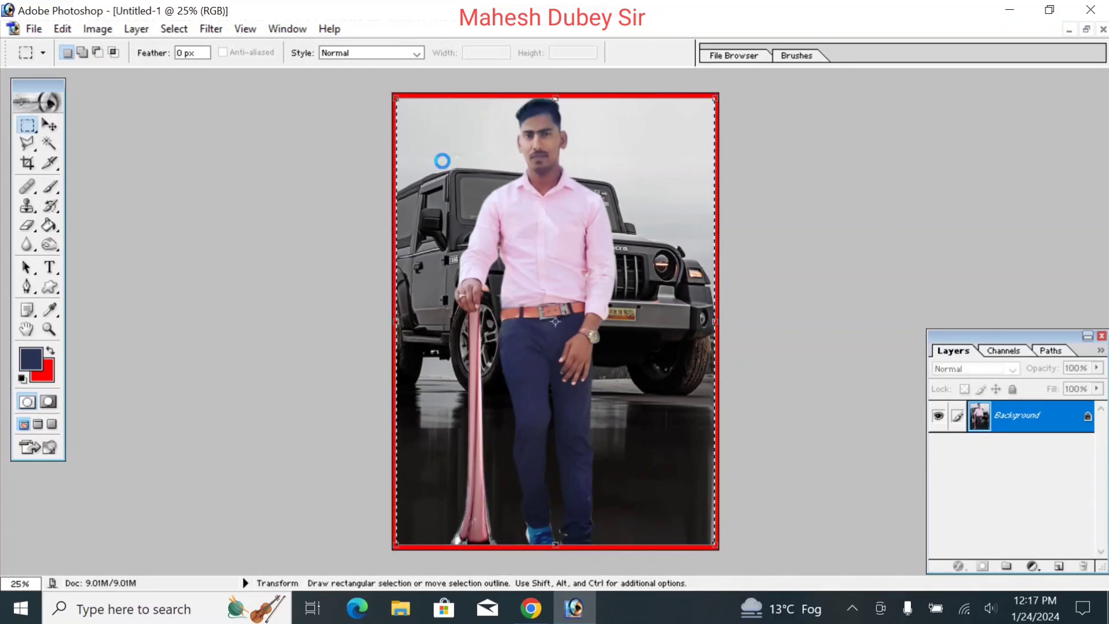
# Stroke the selection with a centred 6 px yellow line (E5FF05) along the inside of the red border, and deselect
pyautogui.rightClick(428, 142)
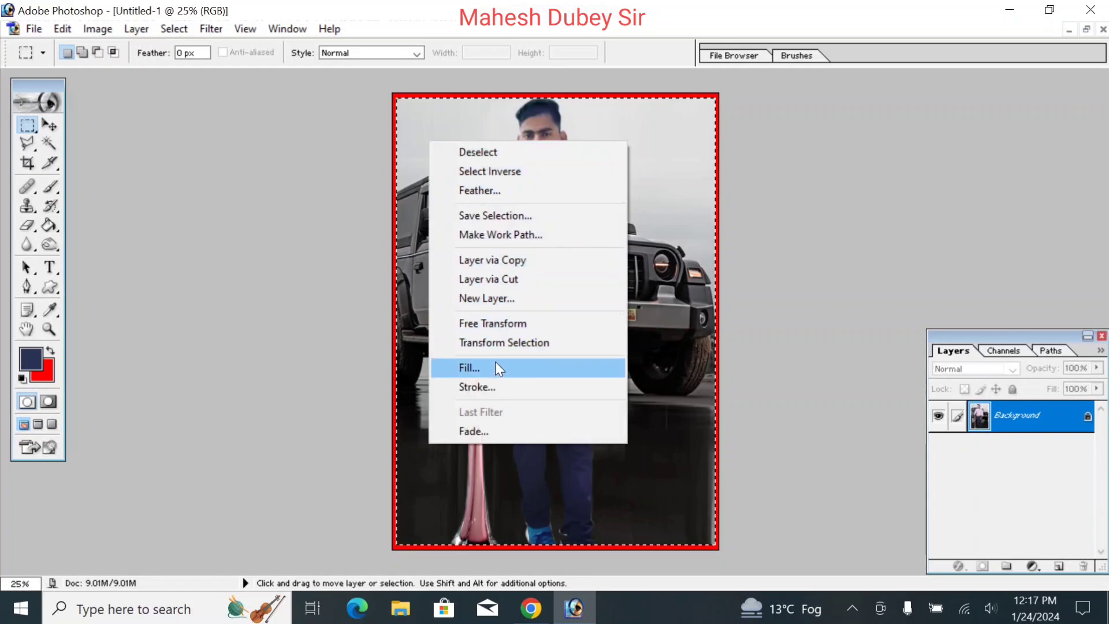
pyautogui.click(497, 382)
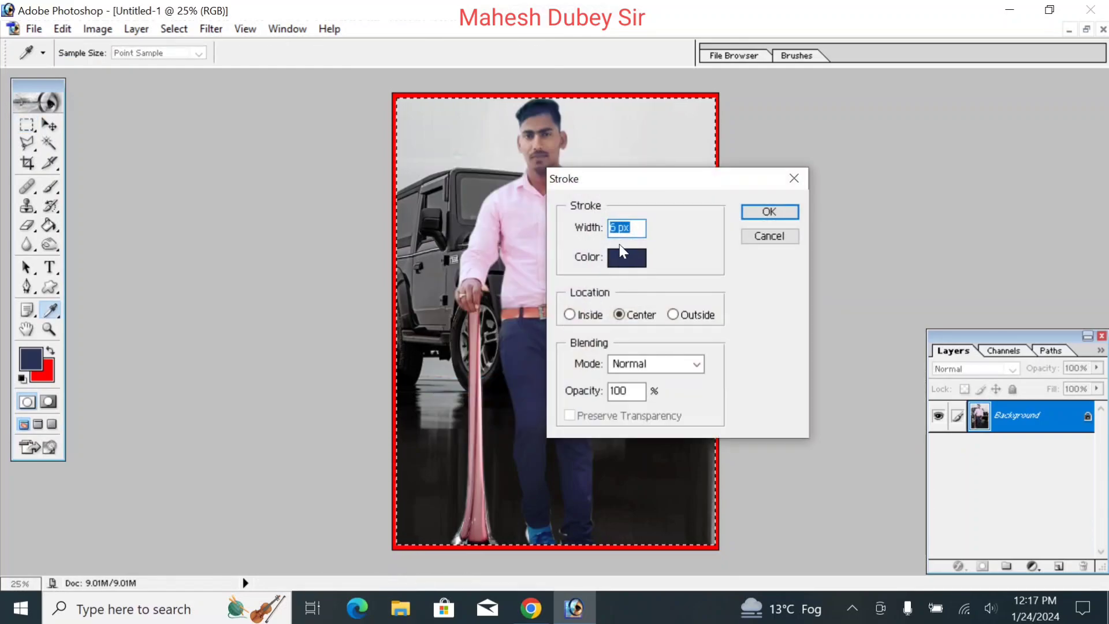
pyautogui.click(625, 263)
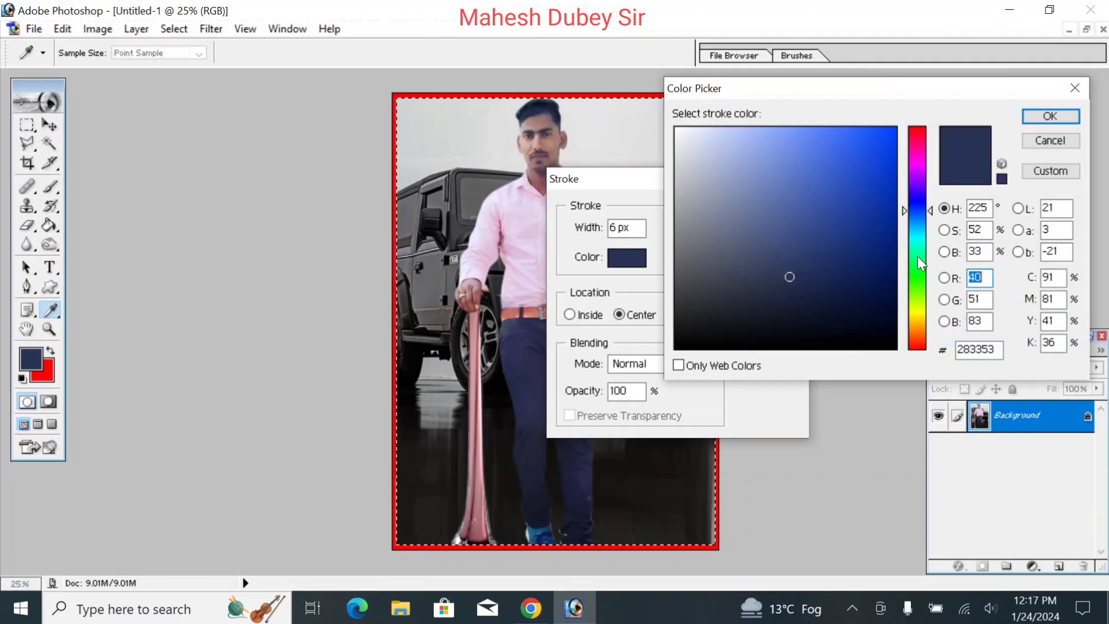
pyautogui.click(916, 307)
pyautogui.click(892, 132)
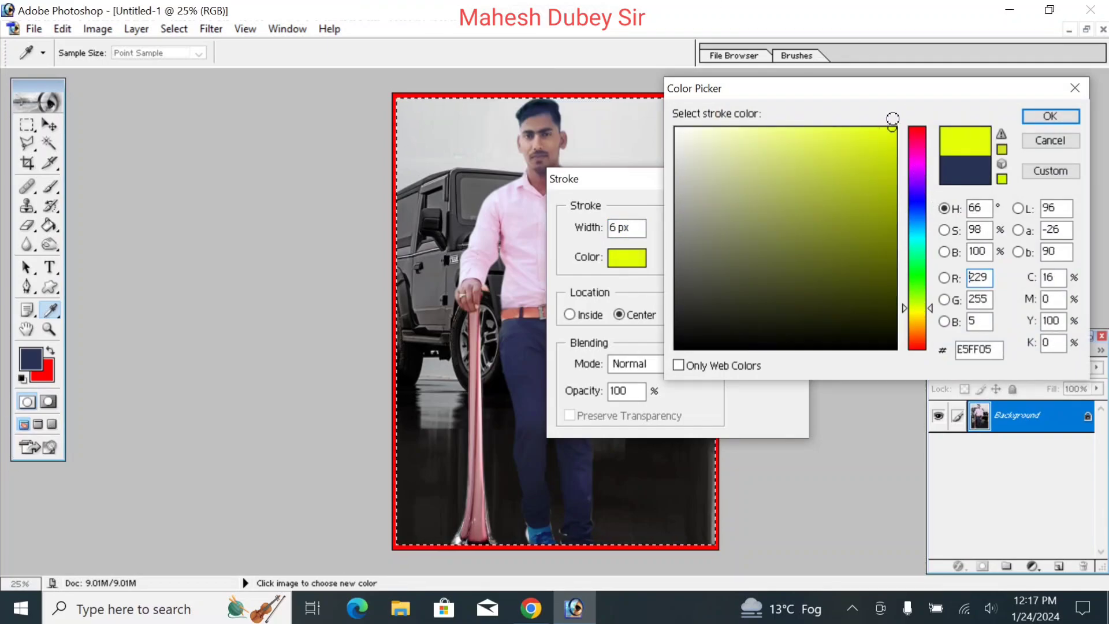
pyautogui.click(1049, 116)
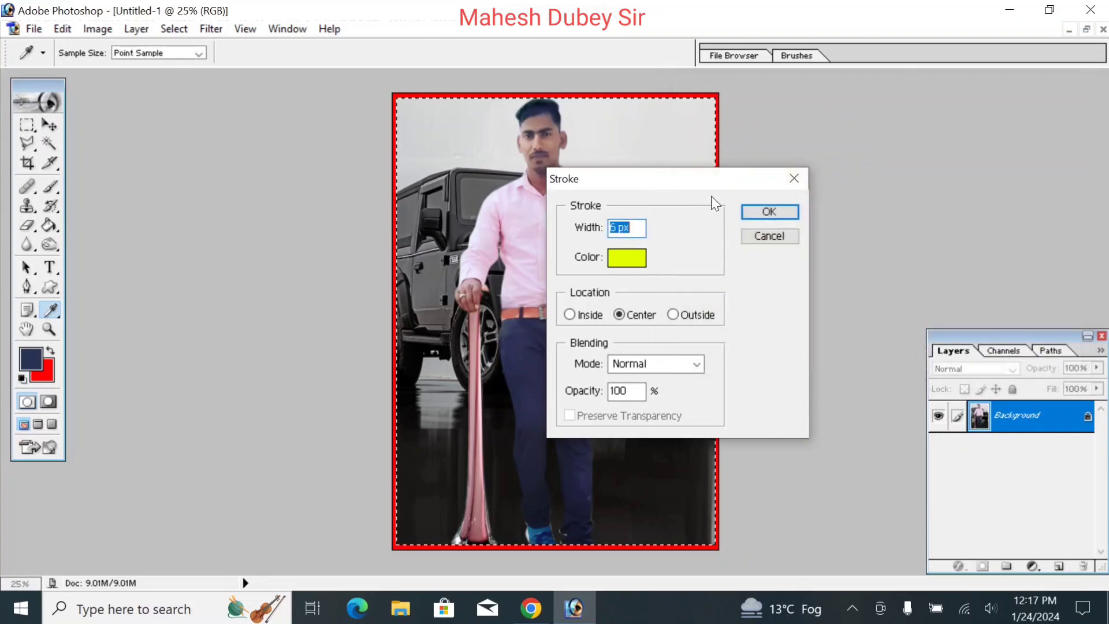
pyautogui.click(769, 211)
pyautogui.click(307, 147)
pyautogui.hotkey('ctrl', '-')
pyautogui.hotkey('ctrl', '+')
pyautogui.hotkey('ctrl', '+')
pyautogui.hotkey('ctrl', '-')
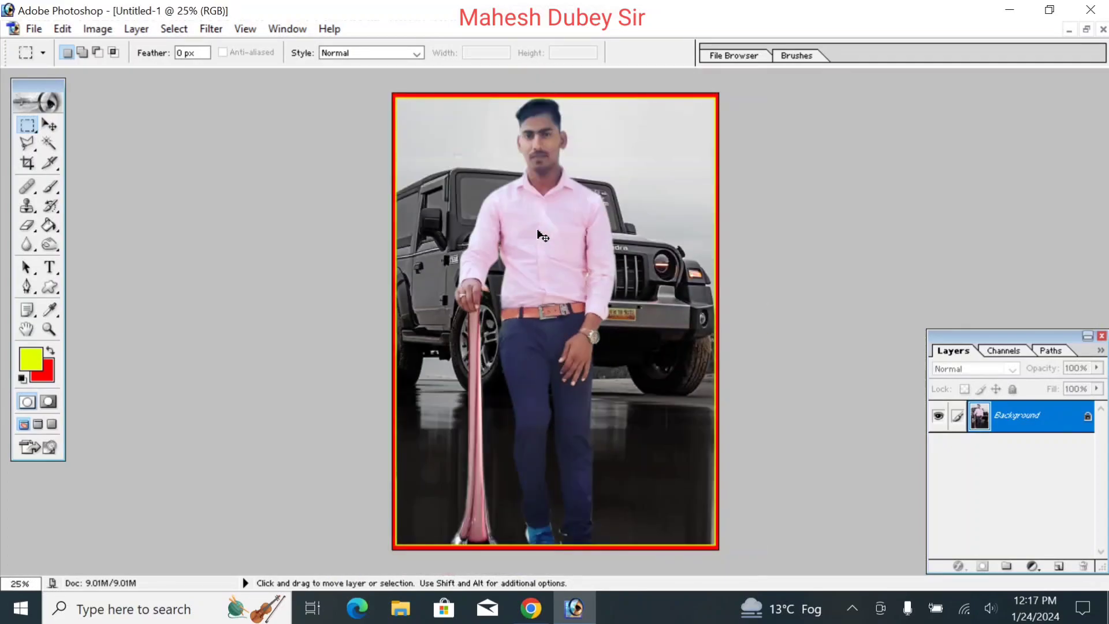